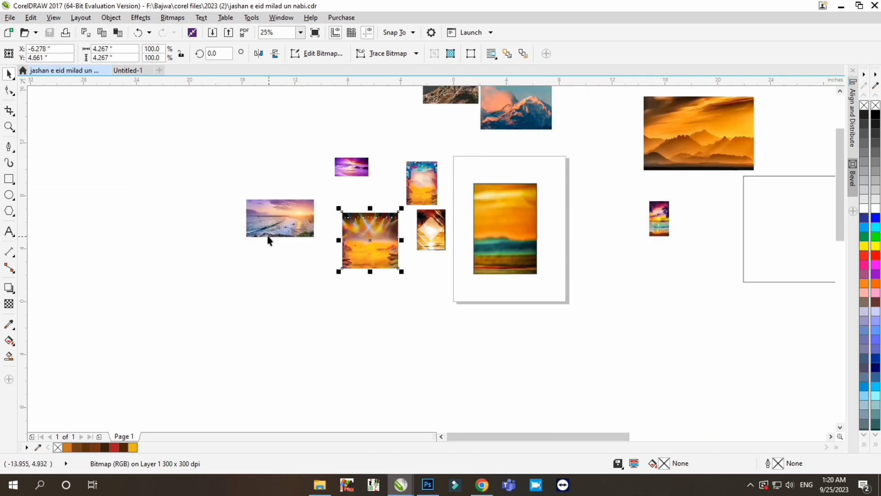
- Bring the orange mountain photo into the poster's PowerClip frame
key(Delete)
drag(517, 110, 458, 135)
drag(700, 143, 627, 323)
click(516, 243)
scroll(517, 243, up, 1)
ctrl+click(516, 243)
- Size the mountain photo across the lower poster and place a horizontally mirrored copy beside it
drag(612, 138, 552, 136)
drag(515, 213, 633, 298)
right_click(431, 283)
click(263, 54)
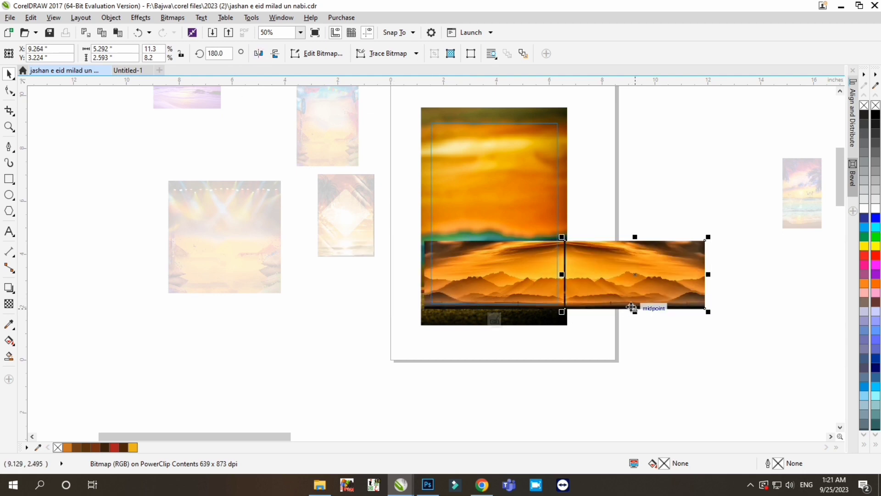
- Narrow the two mirrored mountain photos and align them side by side across the poster's lower width
scroll(592, 291, up, 1)
shift+click(401, 268)
drag(819, 258, 682, 259)
drag(683, 187, 611, 210)
scroll(493, 287, down, 1)
drag(472, 271, 454, 267)
scroll(455, 268, up, 1)
drag(612, 285, 575, 286)
- Fade the tops of the mountain photos with linear transparency and finish editing the PowerClip
scroll(427, 328, up, 2)
drag(464, 270, 464, 197)
scroll(477, 304, down, 1)
click(9, 303)
drag(368, 300, 377, 298)
click(8, 74)
scroll(484, 348, down, 2)
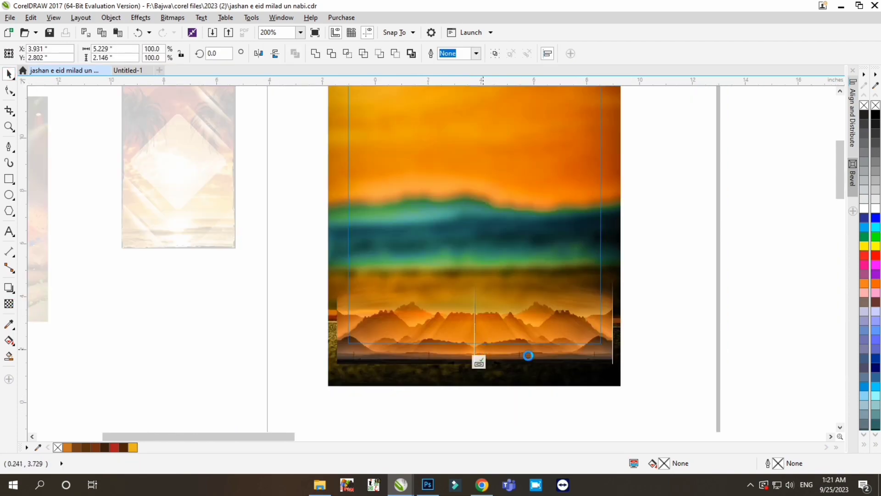
click(651, 341)
click(479, 362)
click(605, 374)
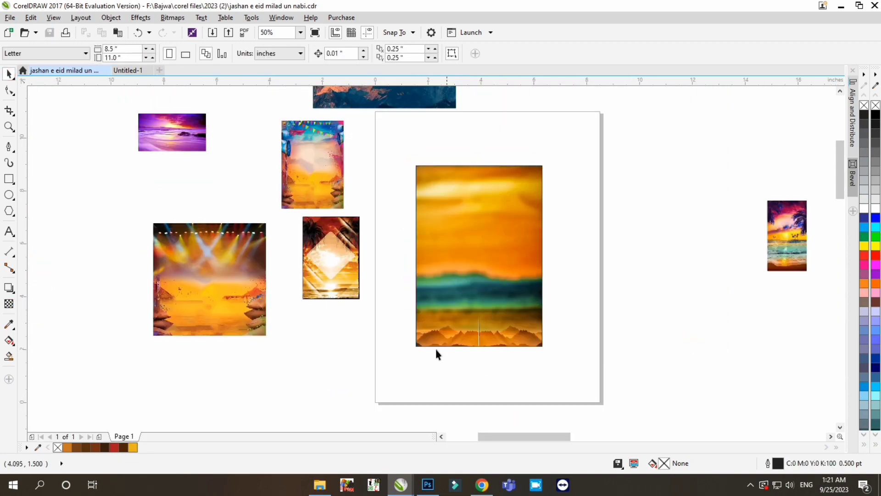
- Enlarge the mountain pair inside the PowerClip to about 5.78 × 2.37 inches, then finish editing the frame
double_click(441, 337)
drag(335, 396, 579, 286)
scroll(464, 342, up, 2)
scroll(440, 330, down, 1)
drag(623, 249, 639, 239)
scroll(510, 242, down, 1)
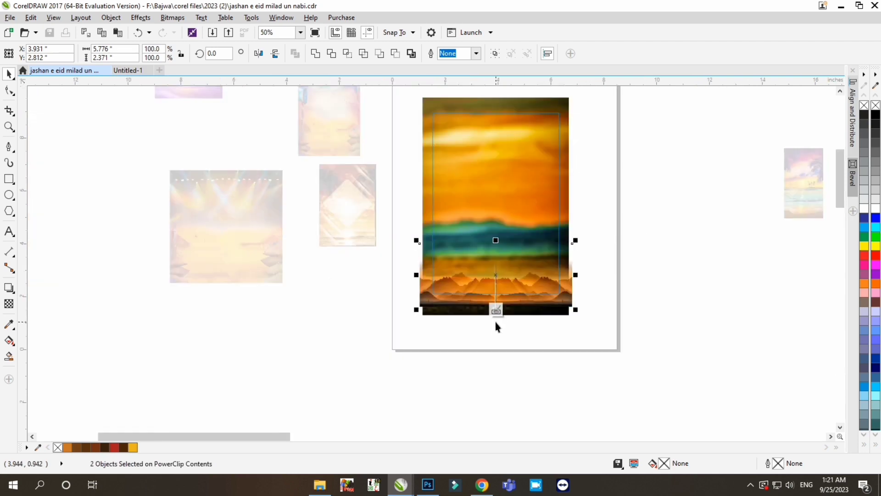
click(496, 310)
- Delete the beach image with the diamond pattern and move the balloon-decorated background over the poster
click(354, 222)
scroll(407, 284, down, 1)
scroll(392, 208, up, 1)
key(Delete)
scroll(441, 204, down, 1)
drag(403, 213, 449, 254)
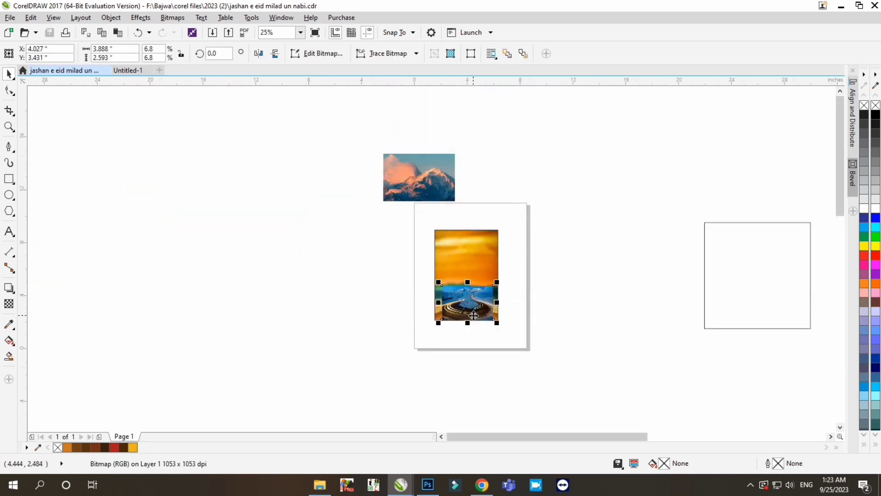
- Fade the upper part of the light-trail road photo with linear transparency and transfer the photo into the poster's PowerClip
scroll(535, 233, up, 2)
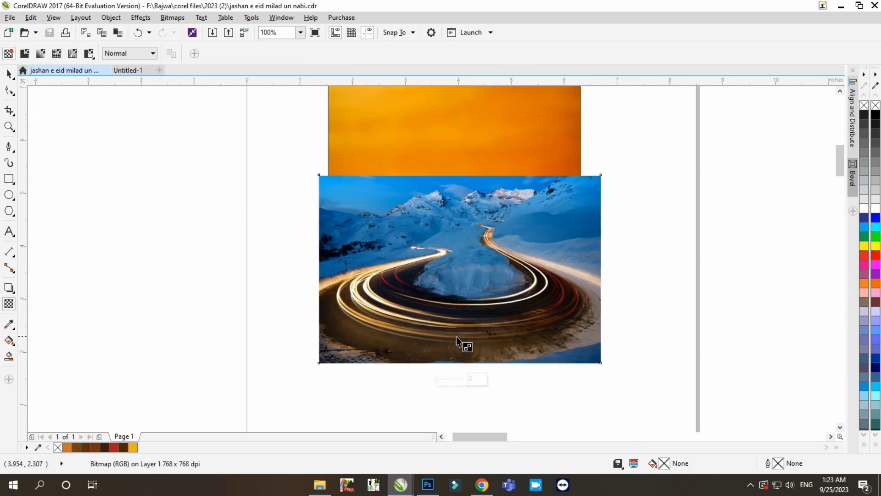
drag(456, 340, 459, 271)
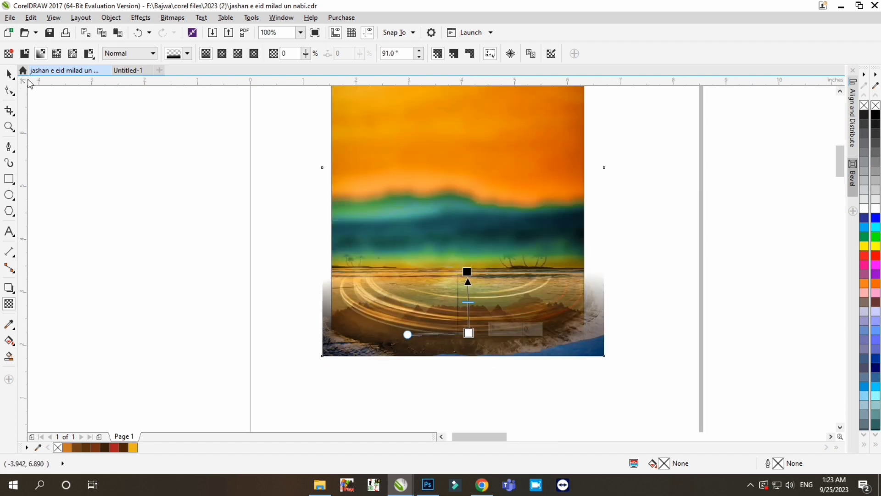
click(9, 74)
key(ctrl+x)
ctrl+click(491, 321)
scroll(502, 353, down, 1)
key(ctrl+v)
- Reorder the road photo within the PowerClip layers and reposition it over the poster's lower area
key(ctrl+Page_Down)
key(ctrl+Page_Down)
drag(491, 345, 477, 308)
scroll(482, 309, up, 1)
key(shift+Page_Up)
key(ctrl+Page_Down)
key(ctrl+Page_Down)
mouse_move(478, 193)
mouse_down()
mouse_move(477, 211)
mouse_move(478, 187)
mouse_up()
- Refine the road photo's linear transparency so that its light trails blend with the mountains
click(8, 303)
drag(485, 298, 486, 287)
drag(486, 362, 478, 351)
drag(486, 288, 443, 301)
scroll(473, 290, up, 1)
scroll(394, 274, down, 1)
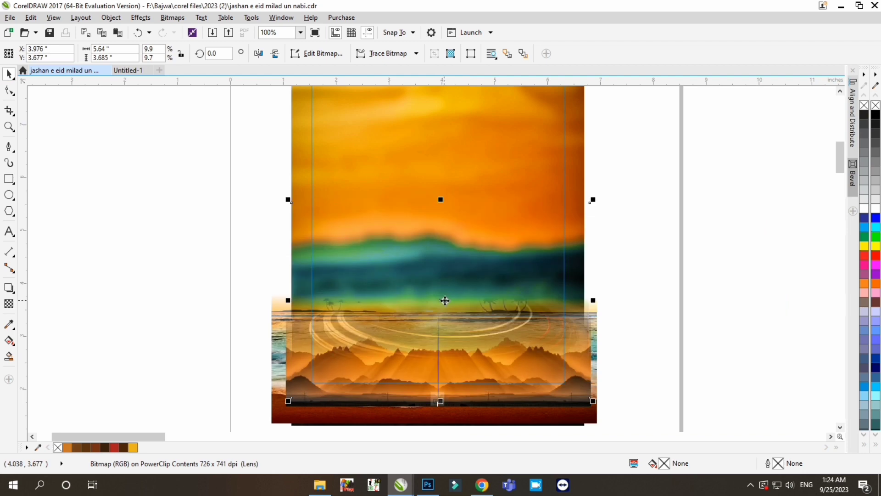
- Raise the road photo's saturation with the Hue/Saturation/Lightness adjustment
key(ctrl+shift+u)
drag(445, 157, 716, 194)
drag(660, 290, 688, 292)
click(744, 348)
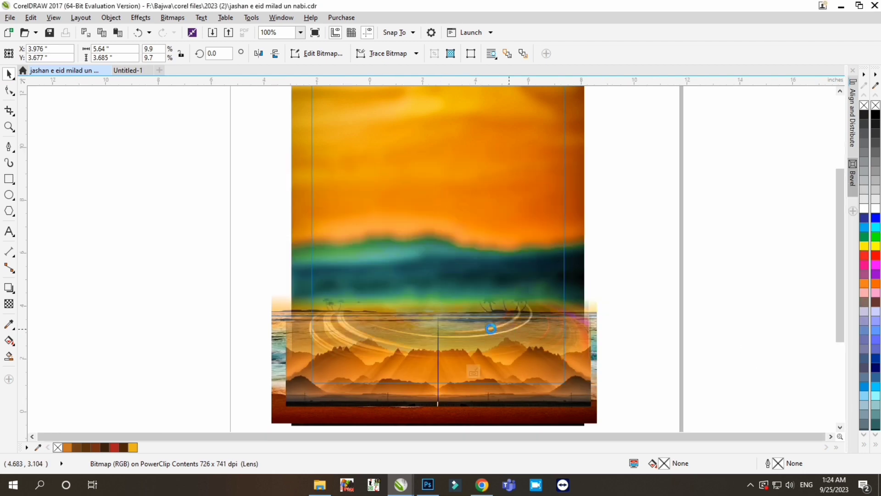
- Reduce the mountain pair's height to about 86% and finish editing the PowerClip
scroll(509, 329, down, 1)
drag(305, 404, 569, 296)
scroll(490, 353, up, 1)
drag(458, 342, 458, 352)
drag(458, 395, 458, 386)
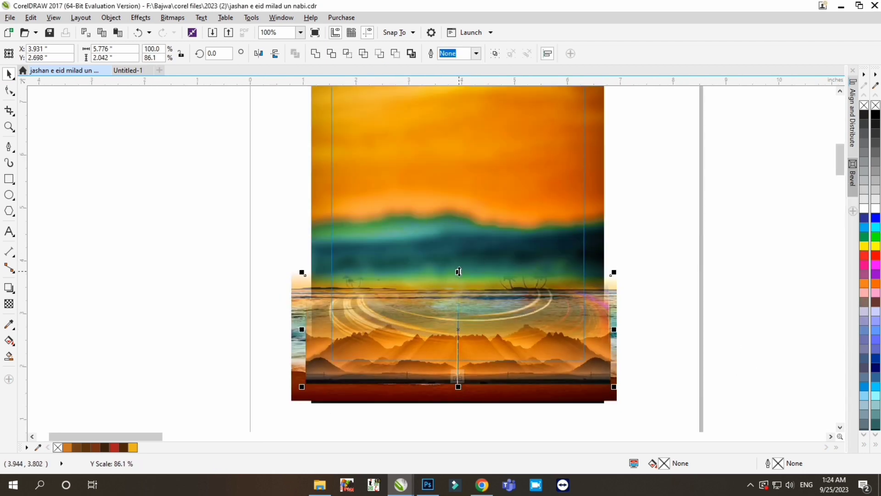
click(187, 373)
scroll(413, 356, down, 2)
click(426, 372)
scroll(464, 346, up, 2)
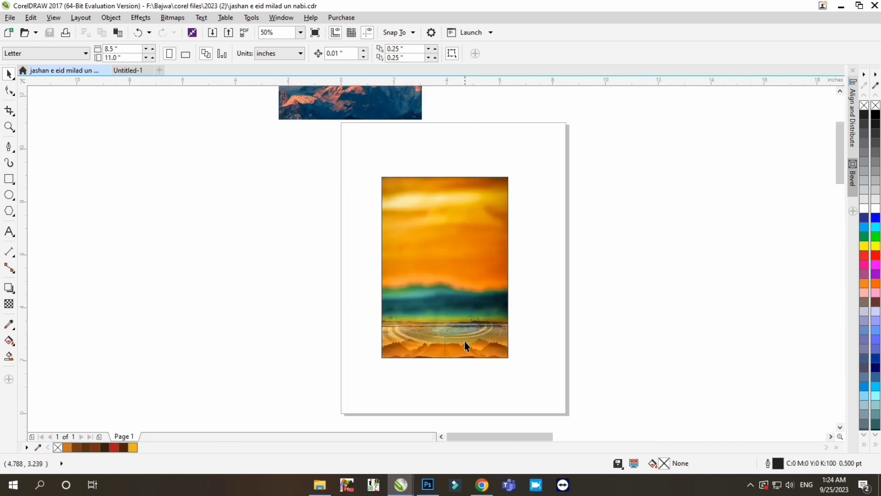
- Delete the beach photo from the PowerClip and reposition the road photo behind the mountains
click(461, 316)
drag(439, 289, 468, 180)
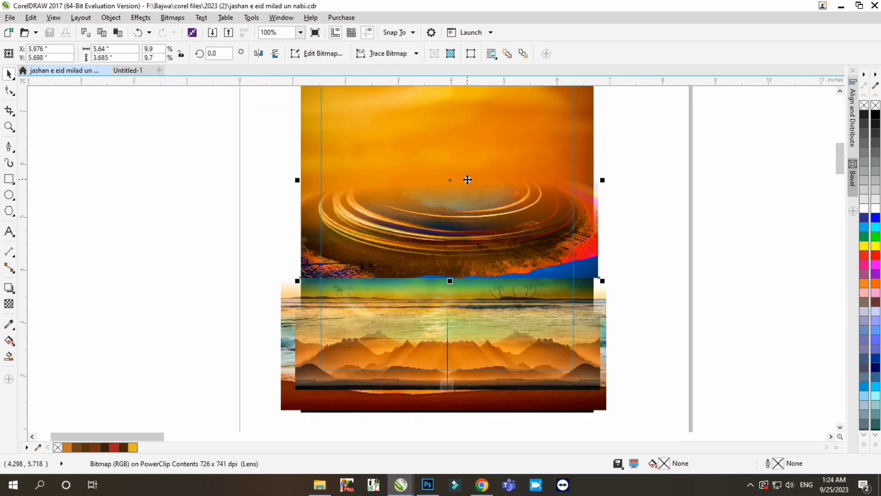
drag(471, 229, 471, 160)
key(Delete)
drag(450, 110, 450, 308)
scroll(471, 323, down, 1)
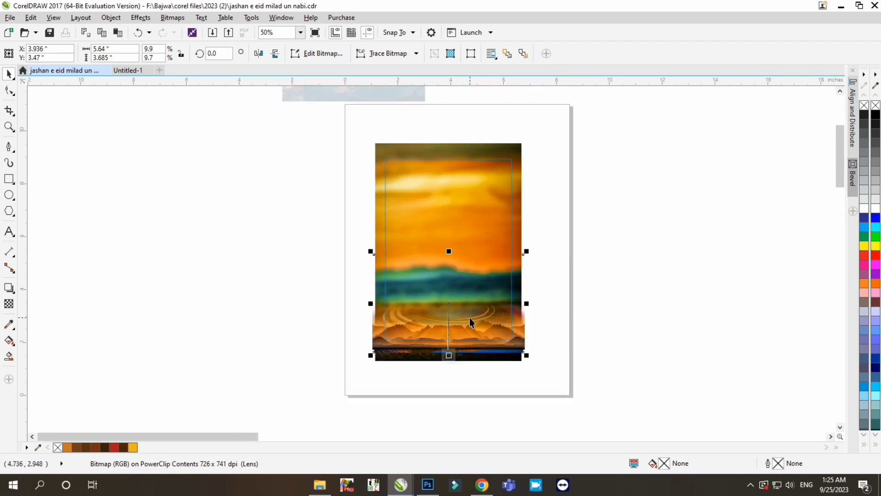
- Shrink the mountain pair to about 5.19 × 1.44 inches, nudge the artwork down and finish the frame edit
drag(581, 251, 582, 248)
scroll(444, 303, up, 1)
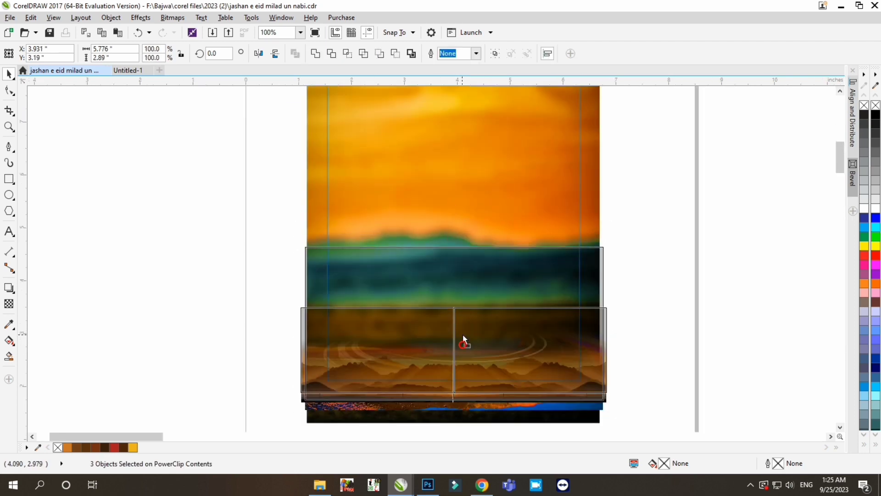
drag(610, 302, 595, 306)
key(Down)
key(Down)
key(Down)
key(Down)
key(Down)
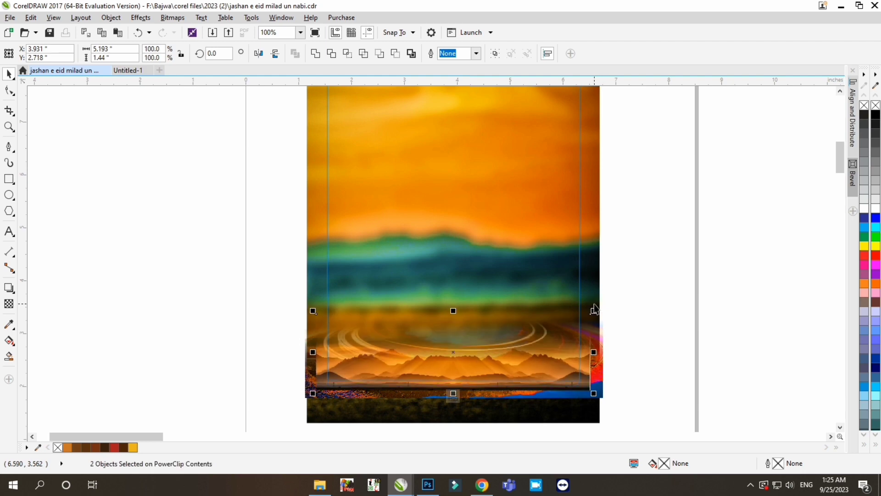
scroll(501, 355, down, 1)
ctrl+click(616, 337)
scroll(494, 302, down, 1)
- Switch to File Explorer and insert the Madina-PNG-Photo dome image from F:\Bajwa\png\islamic png
click(320, 485)
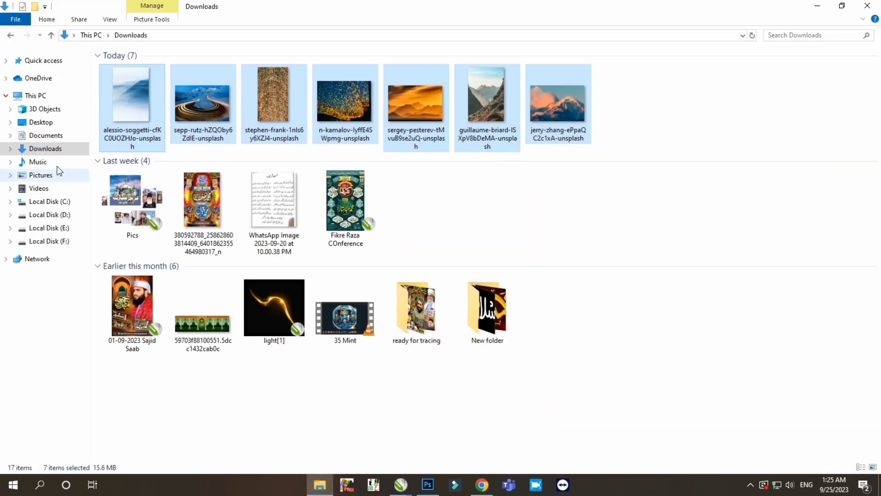
click(49, 241)
double_click(146, 99)
double_click(730, 99)
double_click(437, 99)
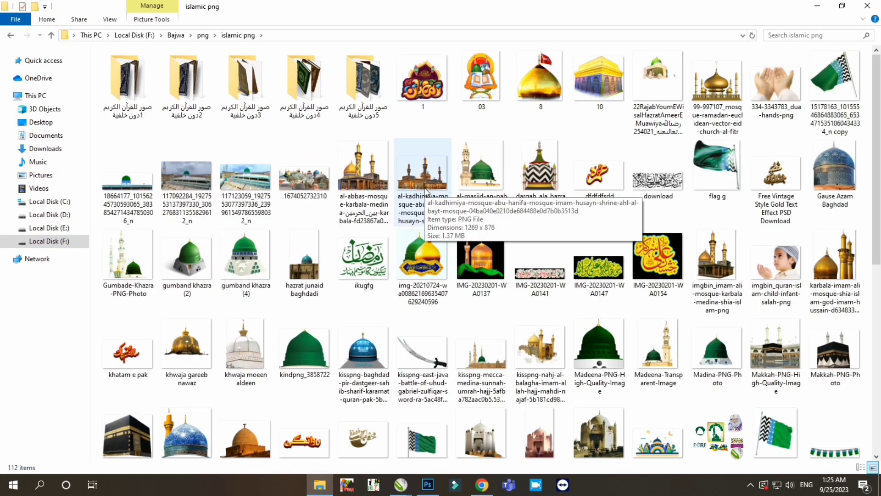
drag(716, 352, 389, 320)
- Shrink the green dome image and move it onto the upper part of the poster
shift+drag(502, 413, 453, 373)
drag(409, 329, 509, 296)
scroll(504, 292, up, 1)
drag(606, 178, 473, 287)
drag(454, 295, 507, 194)
scroll(477, 236, down, 1)
scroll(478, 229, up, 1)
drag(478, 228, 484, 220)
- Resize the green dome to about 4.27 × 3.52 inches and center it in the poster's upper half
scroll(482, 217, up, 1)
drag(578, 158, 513, 210)
drag(440, 300, 474, 262)
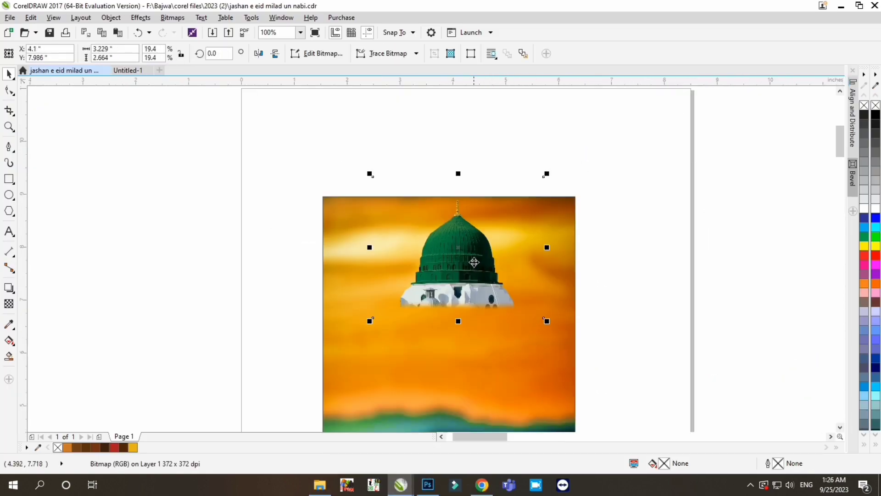
shift+drag(545, 325, 573, 347)
drag(487, 271, 484, 291)
scroll(492, 204, down, 1)
scroll(471, 258, up, 1)
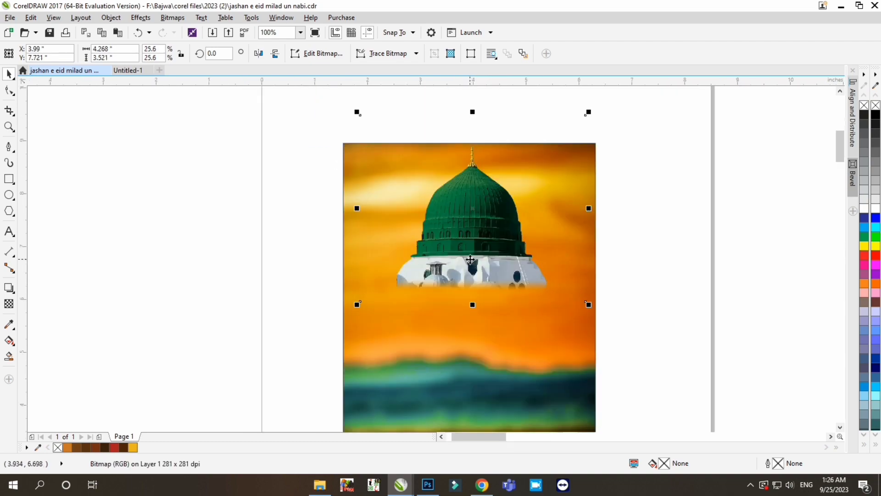
- Fade out the dome's white base with a downward linear transparency
click(9, 304)
scroll(481, 235, up, 1)
scroll(480, 235, up, 2)
drag(466, 207, 467, 300)
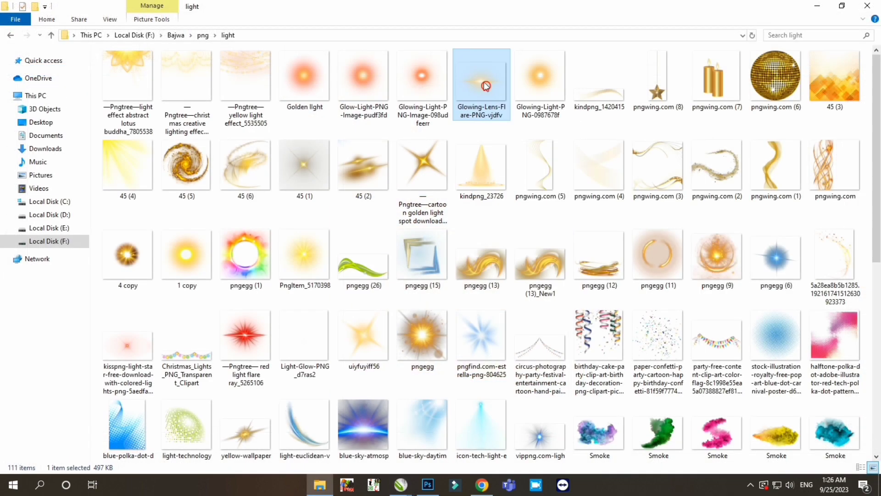
- Insert the Glowing-Lens-Flare PNG from the light folder and size it to about 4.17 × 3.72 inches at the dome's base
drag(486, 86, 380, 339)
scroll(536, 252, down, 2)
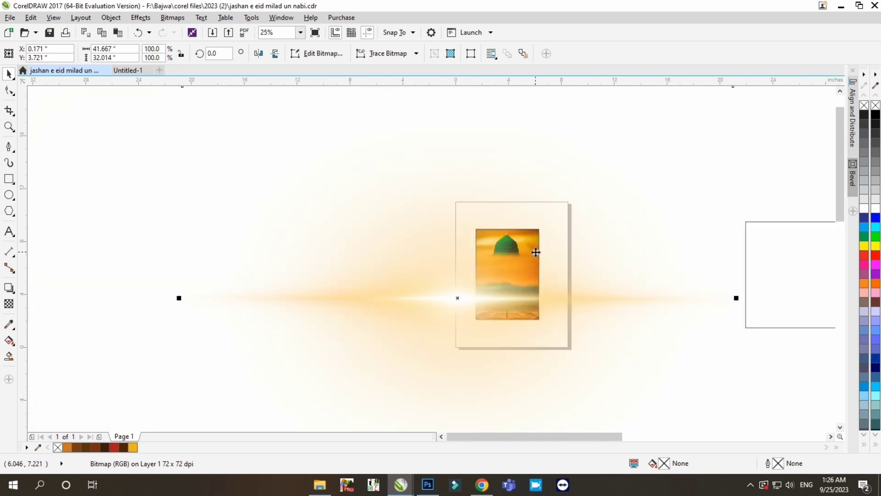
shift+drag(635, 381, 536, 279)
scroll(522, 251, up, 3)
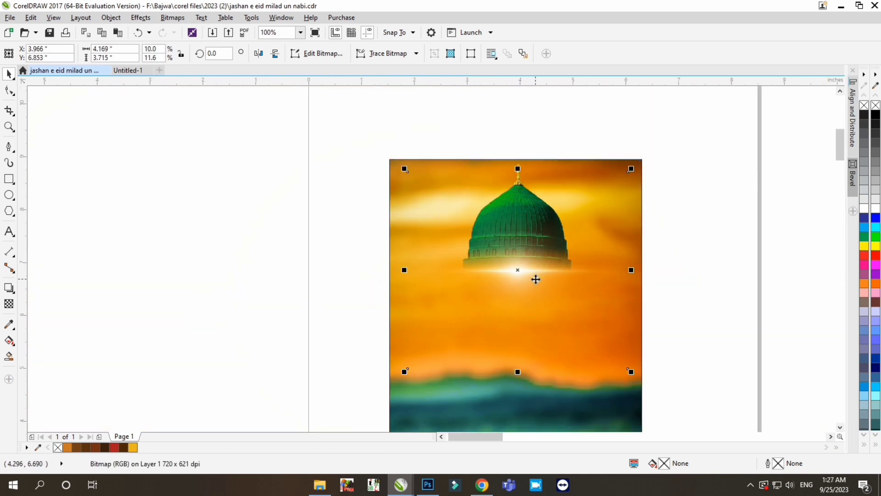
- Adjust the lens flare's colors to hue 11, saturation 95 and lightness -5
key(ctrl+shift+u)
drag(628, 261, 634, 263)
key(Return)
key(ctrl+a)
key(ctrl+shift+u)
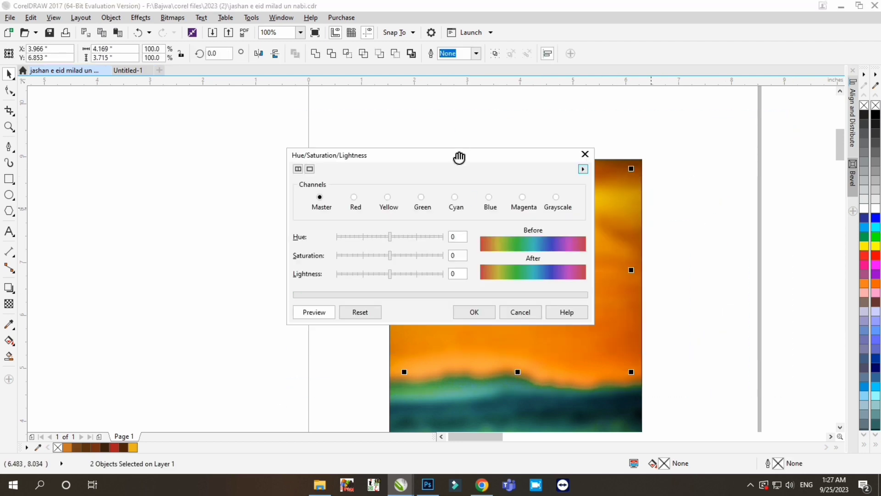
drag(458, 157, 755, 157)
drag(689, 238, 693, 238)
drag(671, 275, 688, 276)
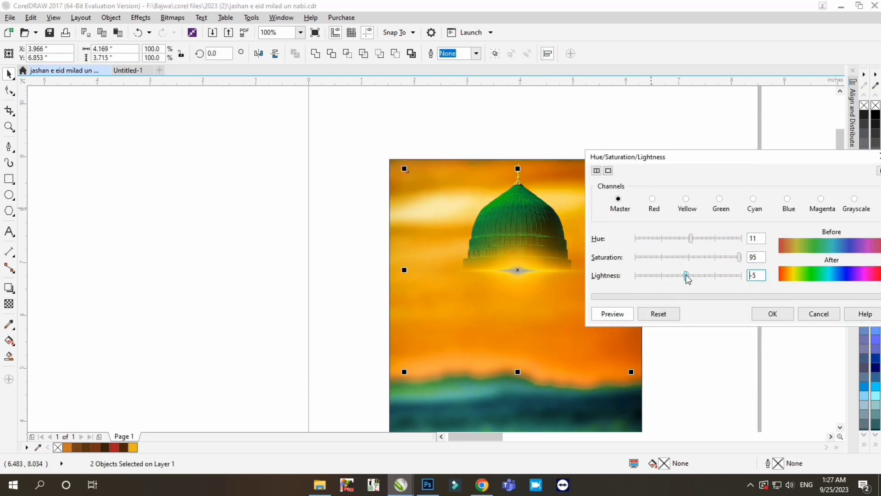
click(769, 316)
- Set the lens flare's brightness to -16 and contrast to 17
key(ctrl+b)
drag(472, 182, 342, 232)
drag(345, 260, 340, 259)
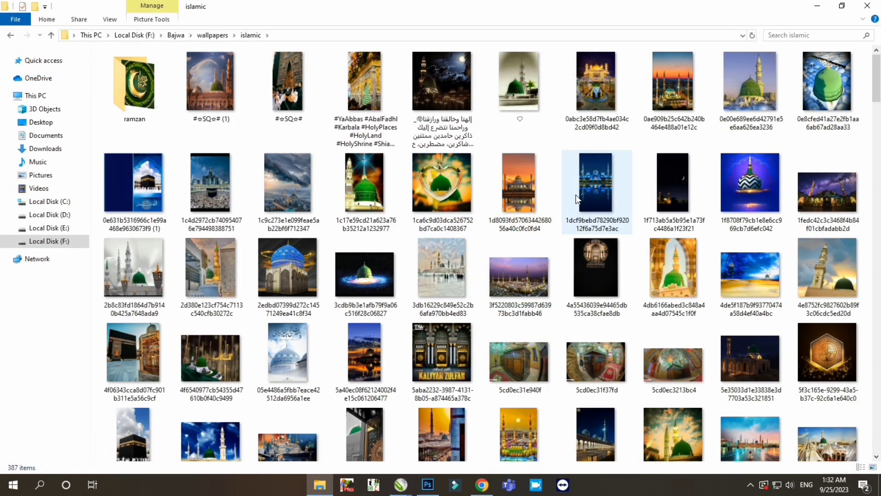
- Insert the Kaliyan Zulfan mosque wallpaper from the islamic wallpapers folder and enlarge it across the upper poster to about 5.82 × 5.52 inches
scroll(447, 230, down, 5)
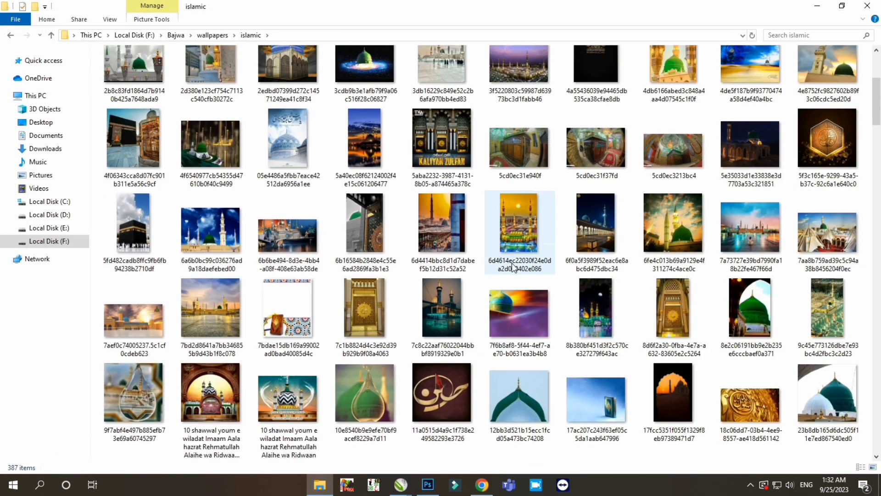
drag(443, 151, 484, 176)
drag(552, 245, 568, 260)
scroll(532, 183, up, 1)
shift+drag(609, 188, 617, 188)
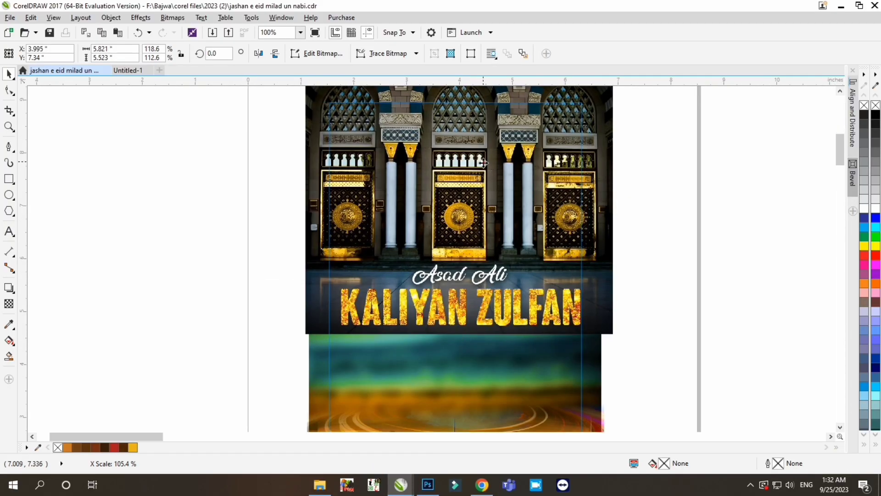
- Compress the mosque wallpaper's height to about 3.35 inches and position it near the poster's upper edge
scroll(498, 185, down, 1)
mouse_move(510, 174)
ctrl+mouse_down()
mouse_move(510, 193)
mouse_move(495, 166)
ctrl+mouse_up()
shift+drag(470, 95, 470, 124)
scroll(478, 166, up, 1)
drag(491, 214, 491, 220)
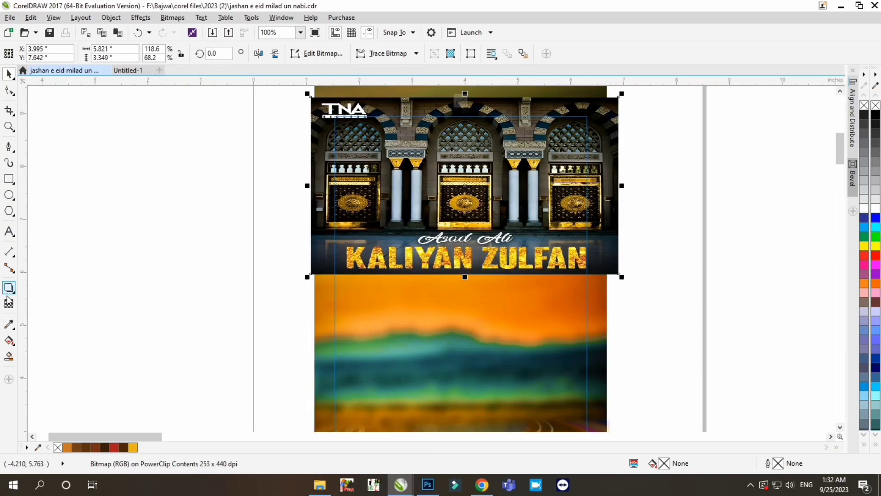
- Apply a downward linear transparency to the mosque wallpaper so it fades out above its lettering
drag(471, 99, 464, 230)
click(10, 73)
key(F3)
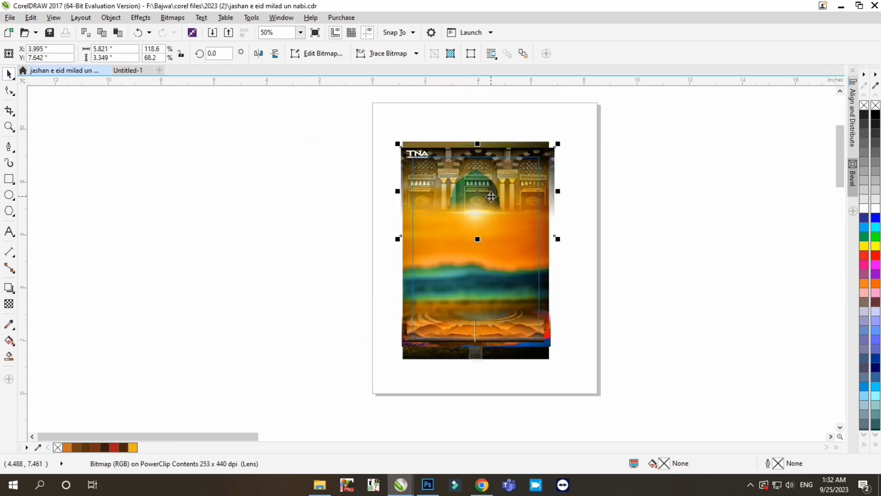
scroll(485, 170, up, 1)
- Extend the mosque wallpaper's transparency gradient beyond its upper edge and below the lens flare to soften the fade
click(8, 304)
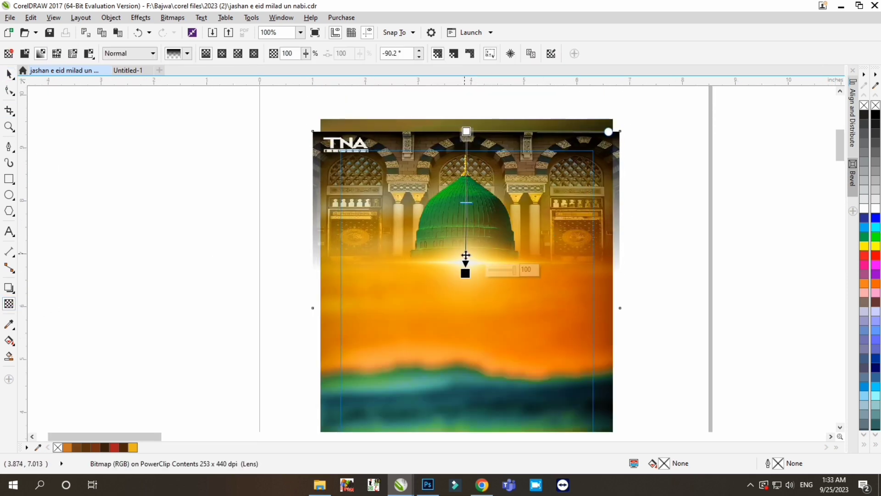
scroll(469, 303, down, 1)
scroll(473, 248, up, 1)
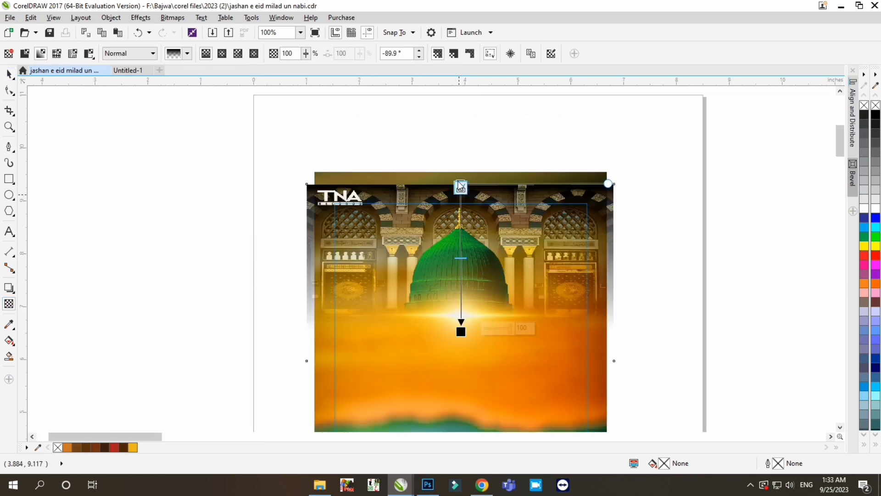
drag(461, 178, 461, 159)
drag(462, 322, 463, 322)
drag(463, 133, 462, 89)
drag(463, 322, 461, 341)
- Stretch the mosque wallpaper to about 3.78 inches high and finish editing the PowerClip
click(9, 74)
scroll(485, 191, down, 1)
drag(473, 279, 472, 288)
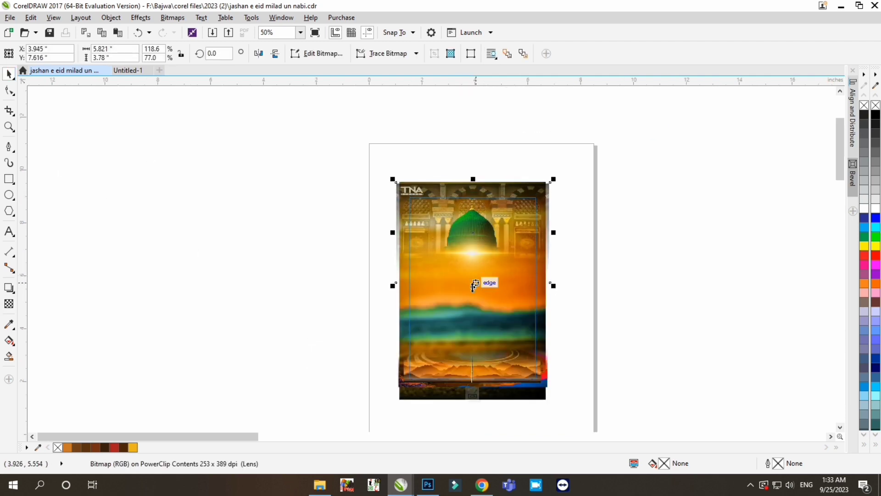
click(683, 262)
click(473, 395)
click(570, 250)
scroll(501, 192, down, 1)
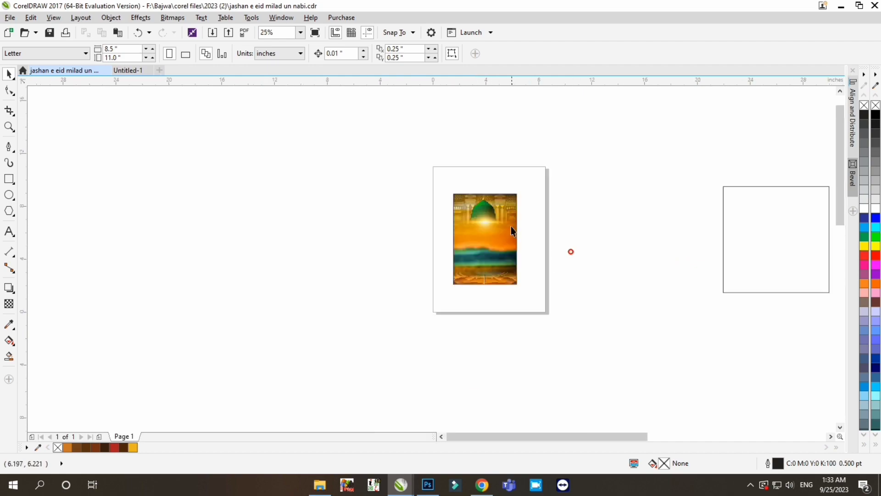
- Save the poster document and open the "my" subfolder of "pics png" in File Explorer
scroll(500, 213, up, 1)
key(ctrl+s)
click(320, 484)
click(175, 35)
double_click(729, 98)
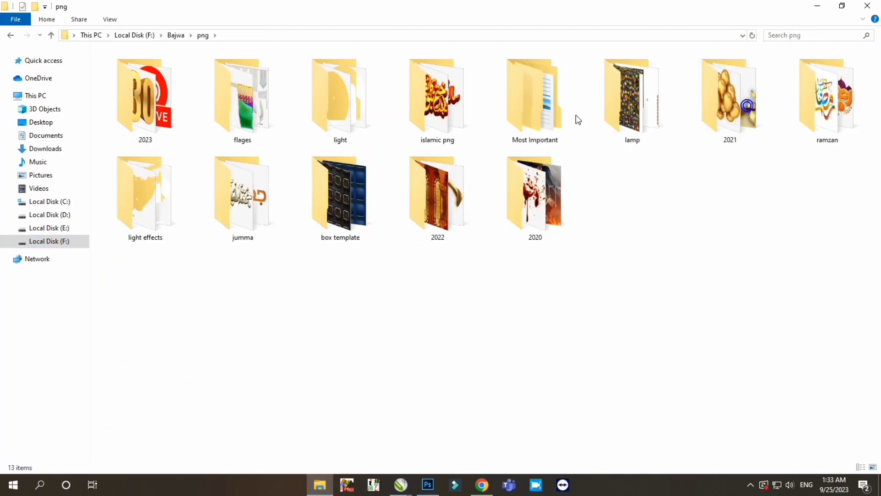
click(176, 35)
double_click(637, 101)
double_click(393, 99)
- Find the cut-out portrait of the man in a brown cap and checked waistcoat and import it into the CorelDRAW poster document
scroll(633, 244, down, 10)
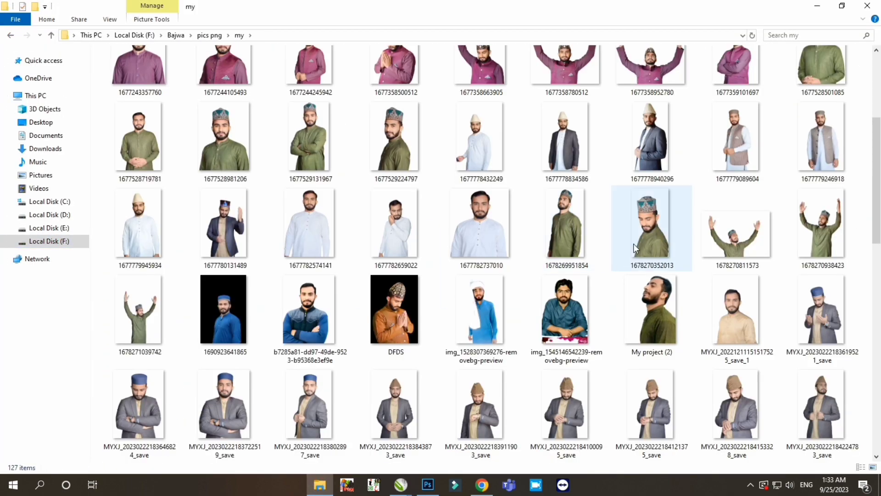
click(403, 226)
scroll(393, 274, down, 6)
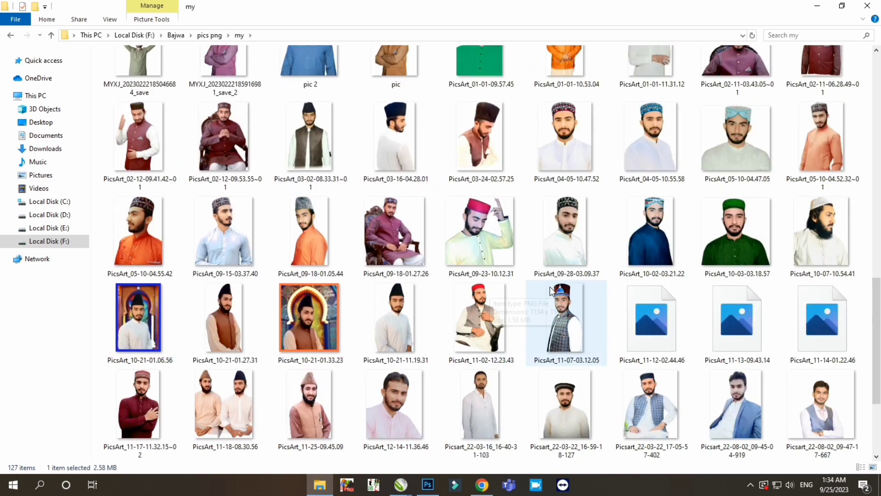
scroll(501, 216, up, 16)
scroll(482, 161, down, 5)
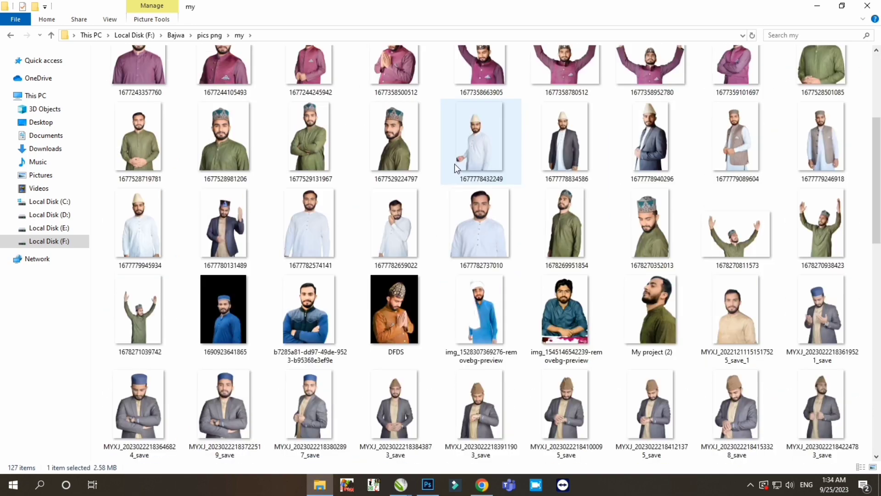
scroll(614, 256, down, 6)
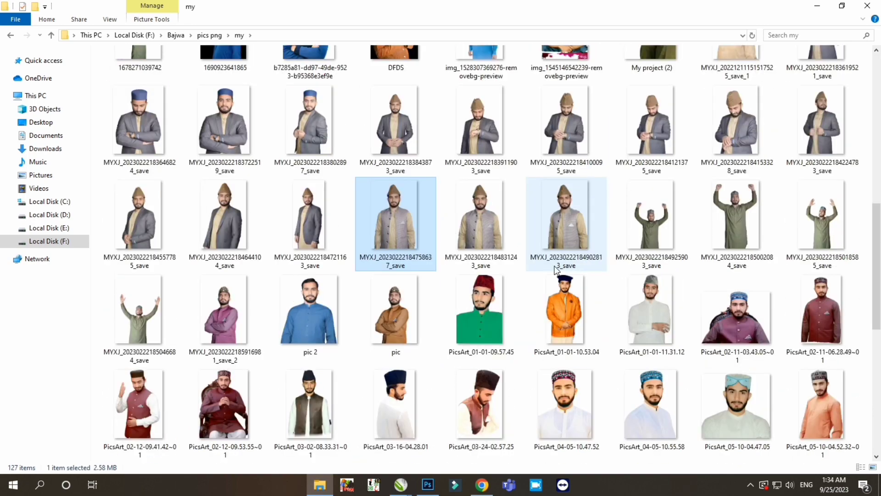
drag(481, 216, 349, 309)
- Scale the portrait down to about 3.54 by 5.31 inches and centre it over the poster's lower half
scroll(496, 249, down, 1)
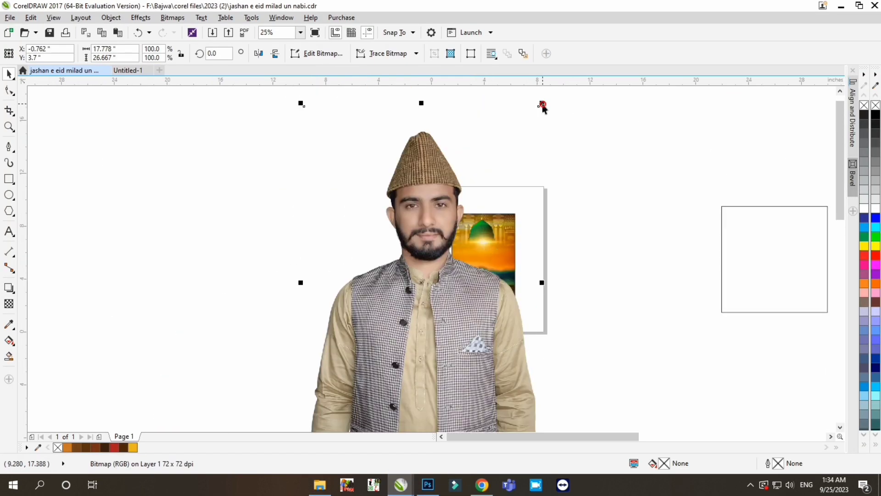
shift+drag(542, 105, 466, 221)
drag(414, 297, 473, 311)
scroll(487, 275, up, 1)
shift+drag(561, 186, 526, 193)
drag(475, 333, 488, 299)
shift+drag(540, 204, 535, 207)
drag(493, 265, 485, 273)
scroll(484, 282, up, 1)
- Adjust the portrait with Hue/Saturation/Lightness to give its colours a warmer, more saturated look
key(ctrl+shift+u)
drag(456, 155, 692, 153)
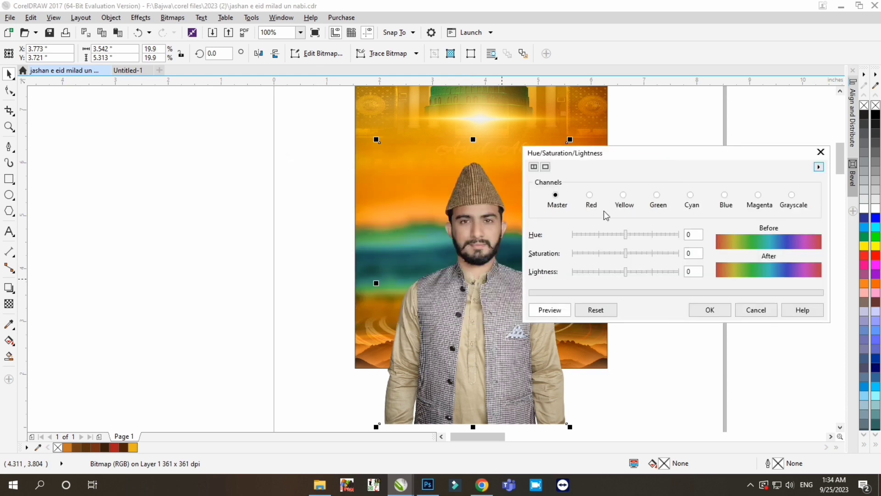
click(710, 309)
- Set the portrait's brightness to about 6 and its contrast to 25
key(ctrl+b)
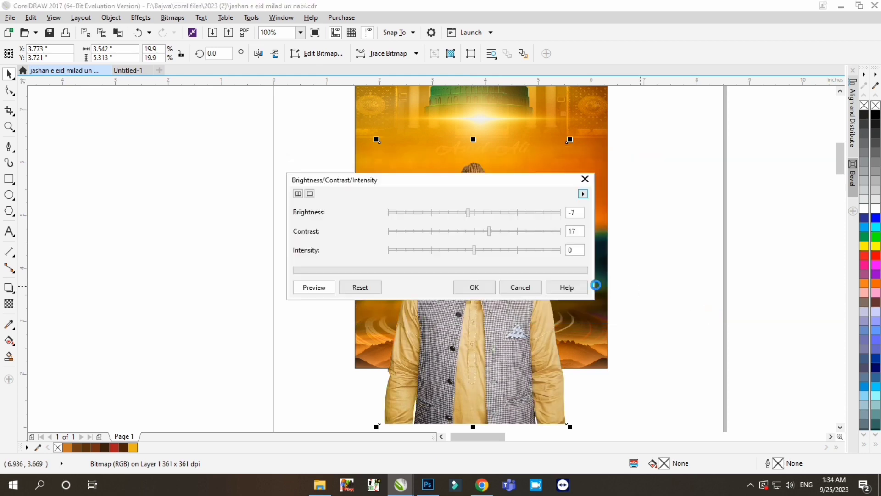
drag(436, 177, 269, 169)
drag(306, 206, 315, 207)
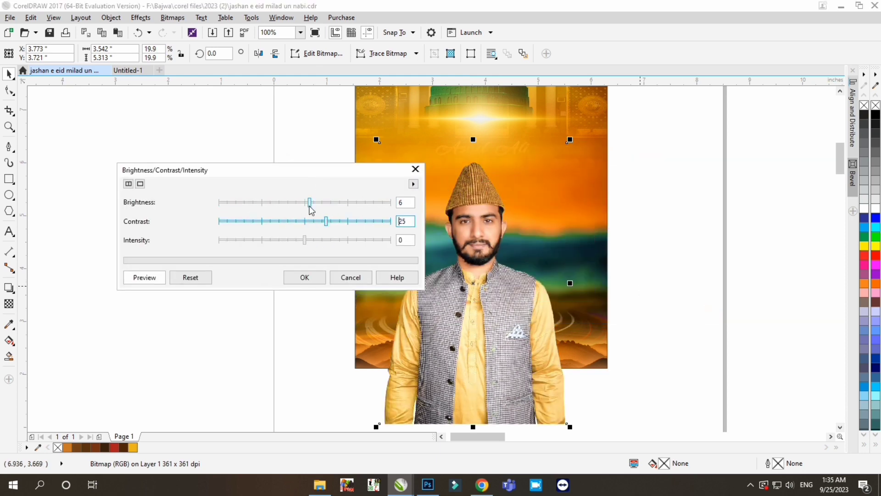
click(305, 277)
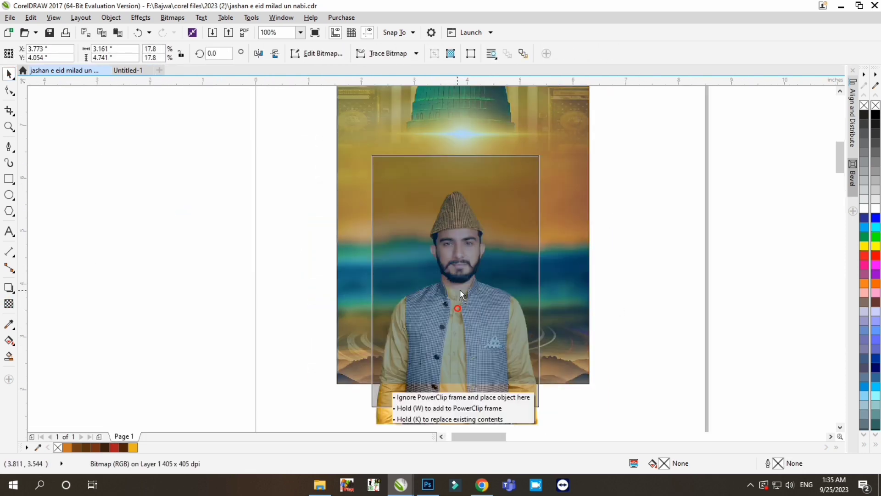
- Move the portrait down onto the ripples and fade its lower body and sleeves with linear transparencies
drag(460, 290, 460, 363)
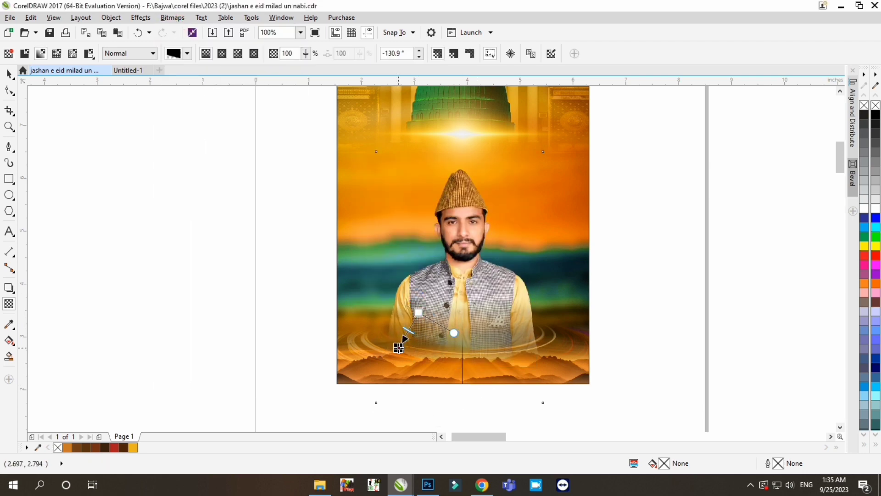
drag(523, 348, 509, 324)
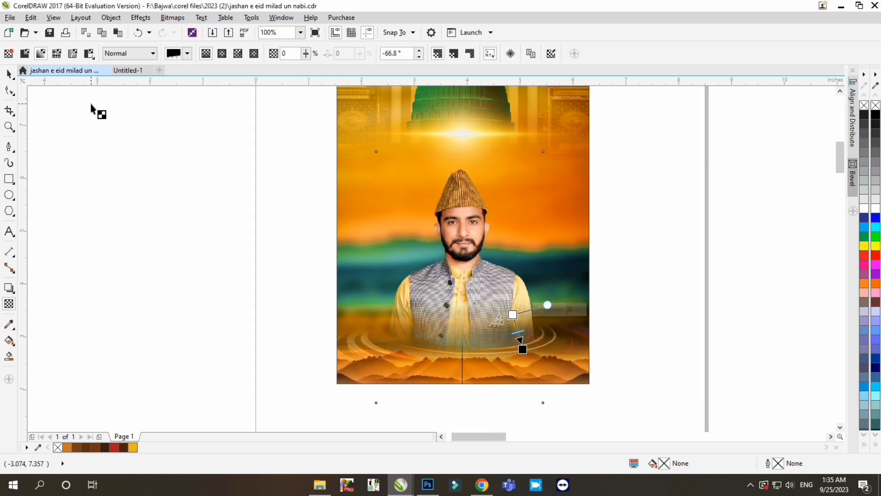
key(space)
- Open the poster's PowerClip contents and nudge the ripple image and both mountain strips down slightly
scroll(486, 275, down, 2)
ctrl+click(427, 300)
drag(256, 401, 613, 256)
key(Down)
key(Down)
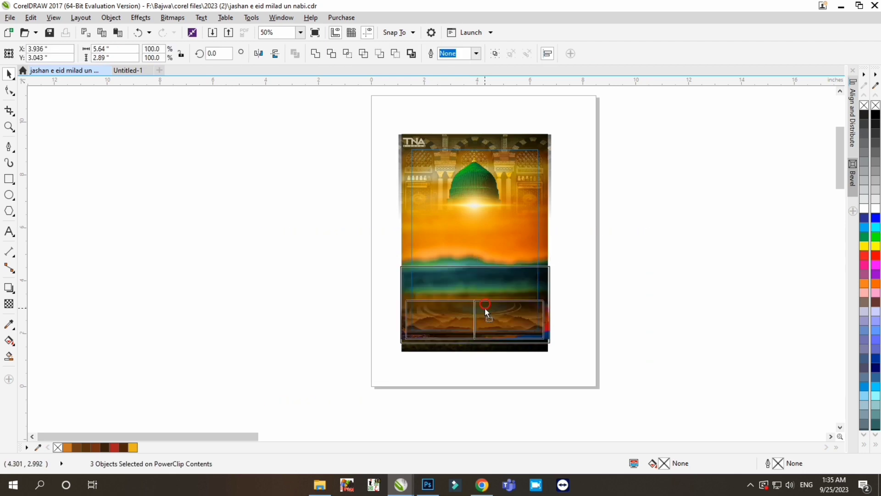
- Apply an upward linear transparency to the ripple image so it fades above the rings, and finish editing the PowerClip
scroll(473, 306, up, 2)
key(space)
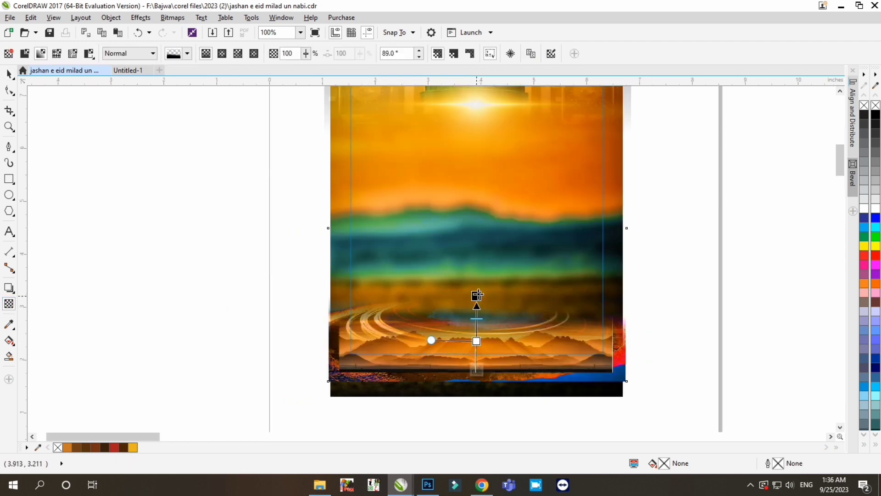
key(space)
scroll(453, 300, down, 1)
ctrl+click(566, 322)
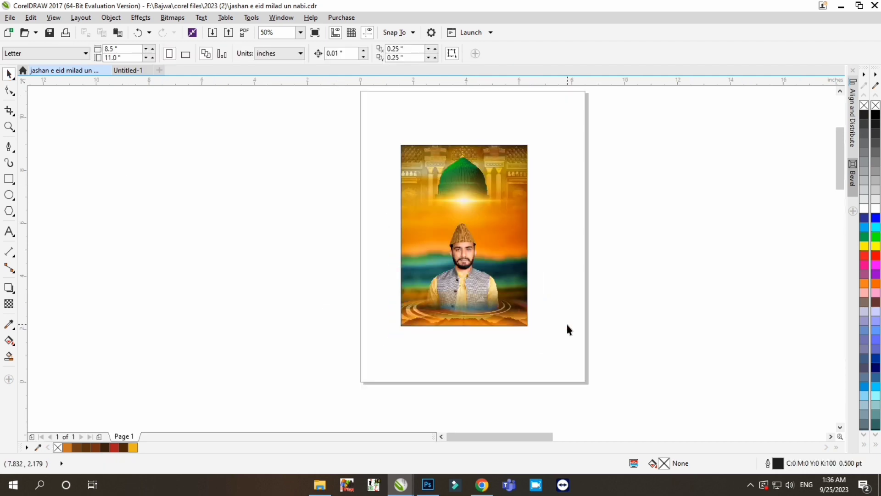
- Nudge the portrait down slightly so its faded lower part sits in the ripples
scroll(480, 258, up, 2)
scroll(482, 269, down, 2)
click(473, 275)
scroll(473, 275, up, 1)
key(Down)
key(Down)
key(Down)
key(Down)
scroll(473, 276, down, 1)
click(553, 247)
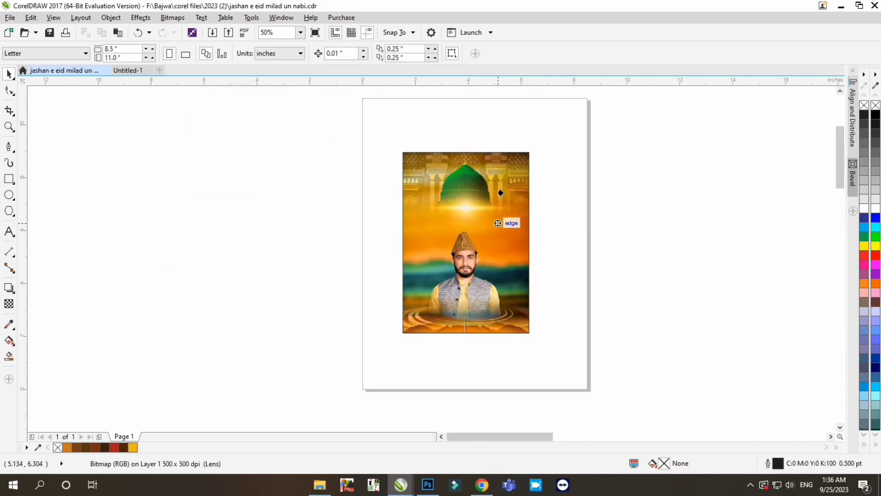
click(500, 194)
click(553, 280)
scroll(516, 291, down, 1)
scroll(492, 288, up, 1)
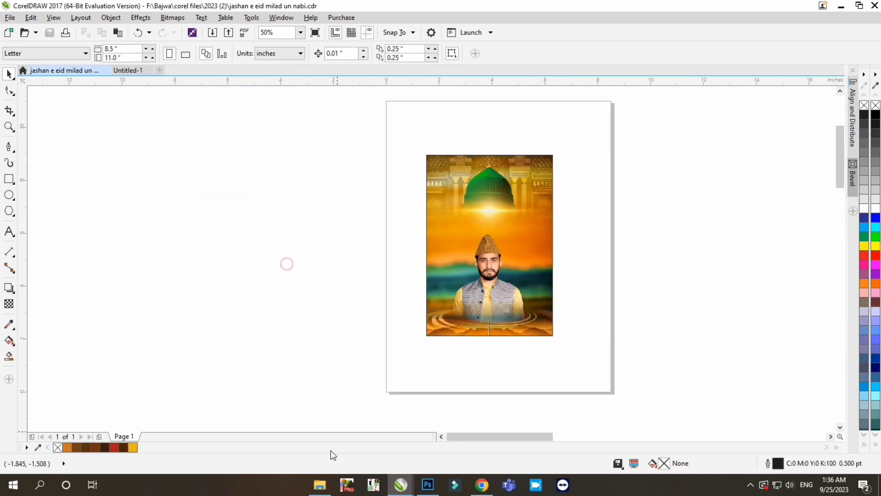
- Look through the graphics in the "png\2023" folder for a decorative element
click(320, 485)
click(63, 241)
double_click(143, 97)
double_click(452, 113)
double_click(158, 105)
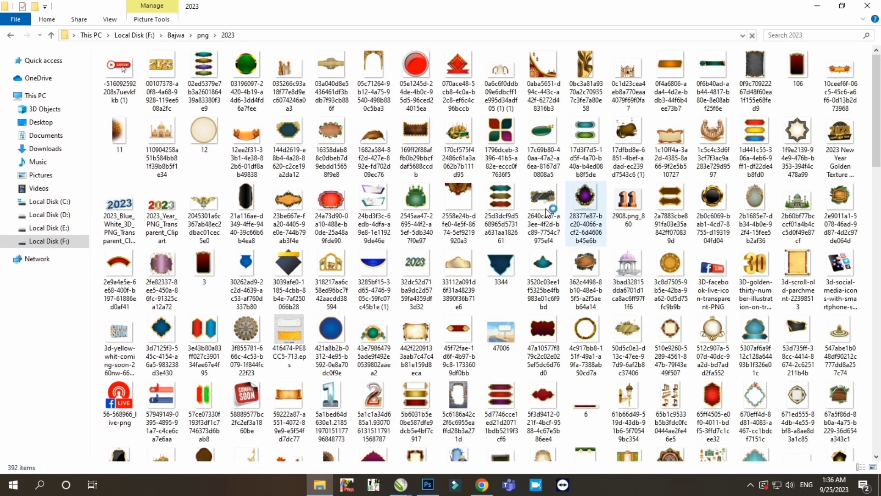
scroll(292, 201, down, 12)
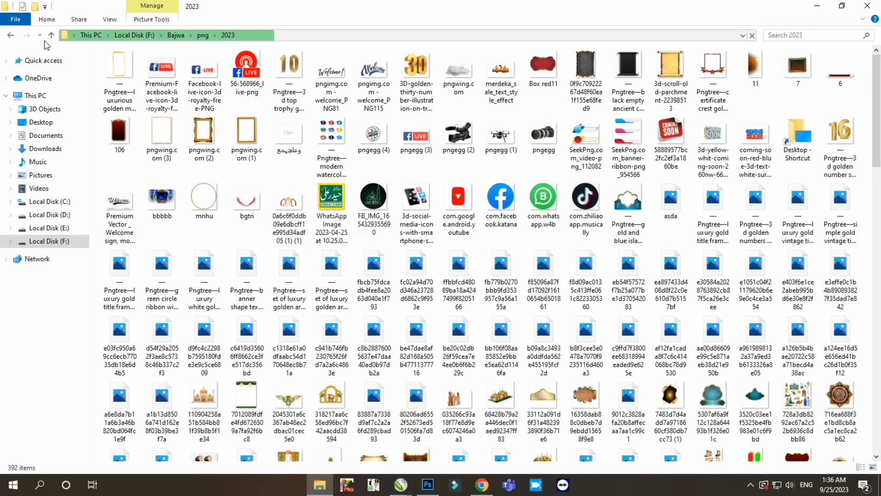
- Import the golden mosque door image from the "wallpapers\islamic" folder into the poster document
click(12, 35)
click(13, 35)
click(826, 116)
double_click(827, 116)
double_click(479, 183)
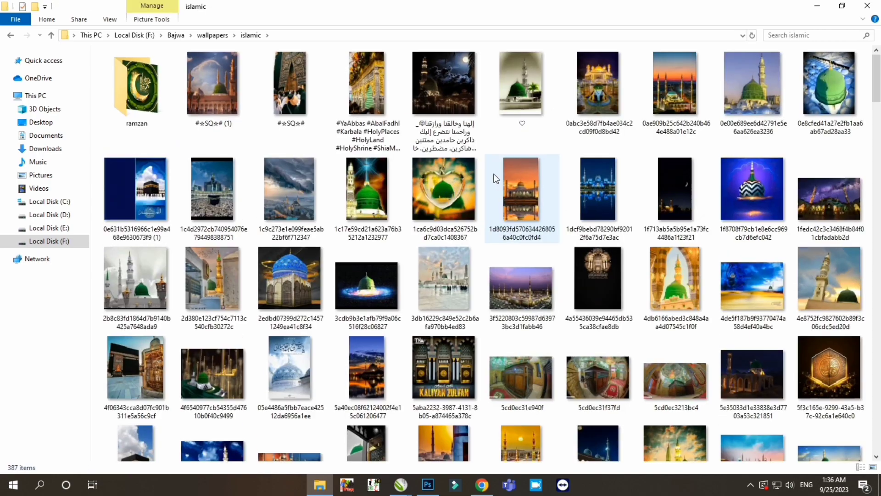
scroll(480, 183, down, 5)
scroll(879, 101, down, 3)
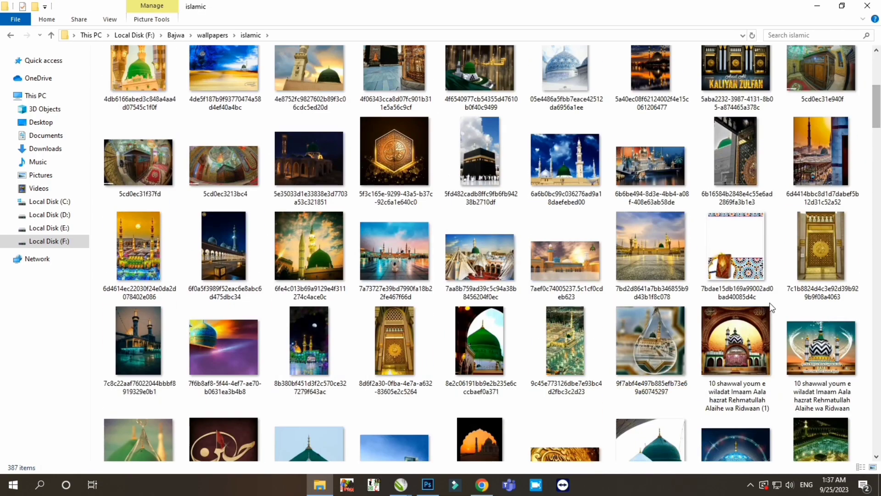
drag(423, 467, 340, 249)
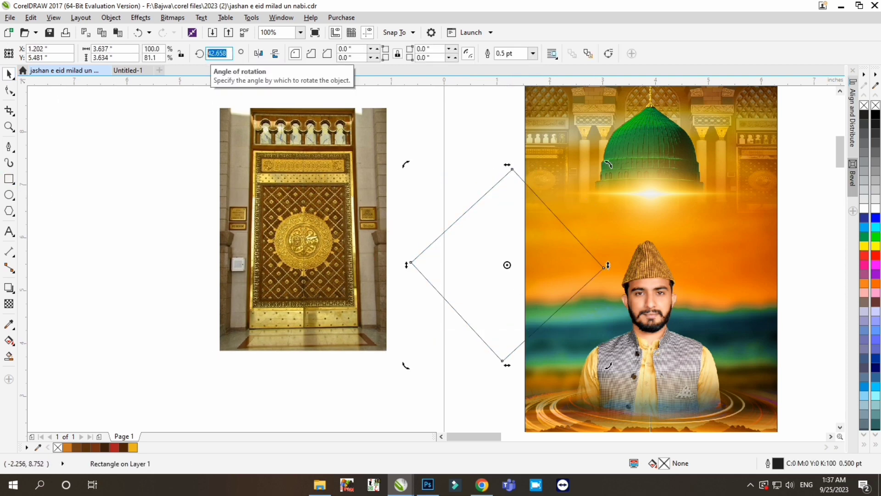
- Reshape the rotated square into a tall rhombus about 2.94 by 5.79 inches, overlapping the poster's left edge
scroll(531, 191, down, 1)
click(342, 219)
click(516, 274)
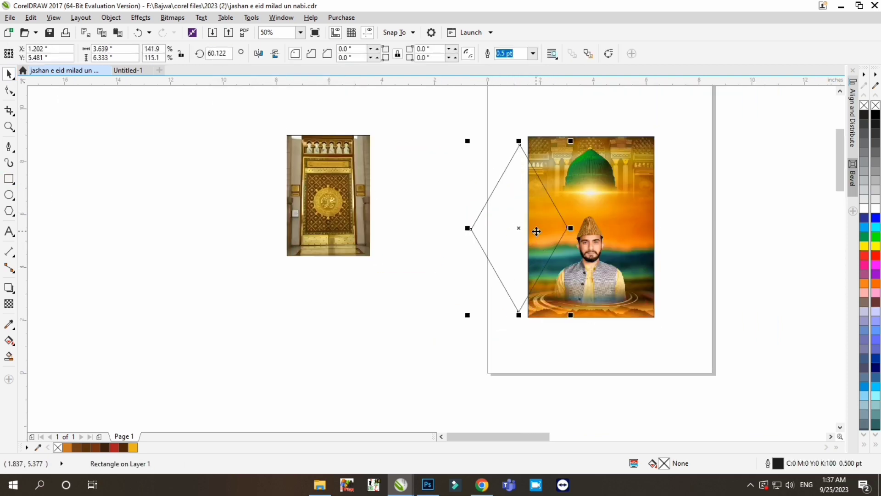
drag(516, 317, 516, 320)
scroll(550, 235, up, 1)
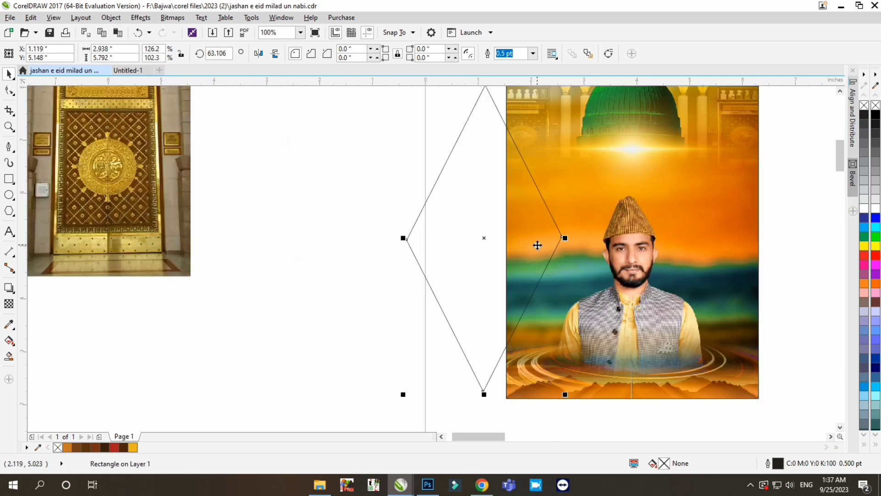
drag(537, 246, 544, 246)
- PowerClip the golden door image inside the tall rhombus
scroll(468, 249, down, 1)
click(297, 224)
key(alt+c)
key(w)
key(p)
click(500, 242)
- Enlarge the door image inside the rhombus to about 4.02 by 5.84 inches with its medallion near the right corner, and finish editing
scroll(509, 243, up, 1)
click(419, 418)
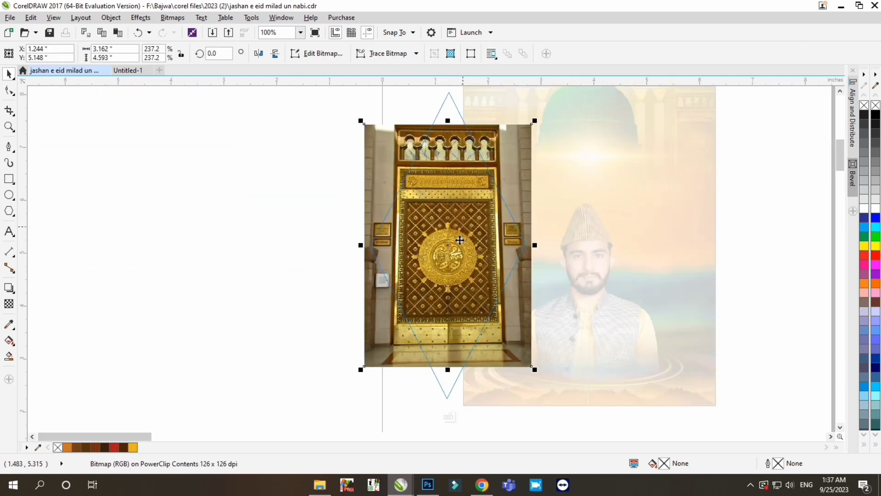
drag(456, 237, 512, 238)
scroll(505, 181, down, 1)
drag(507, 200, 500, 182)
drag(544, 260, 556, 278)
scroll(504, 194, up, 1)
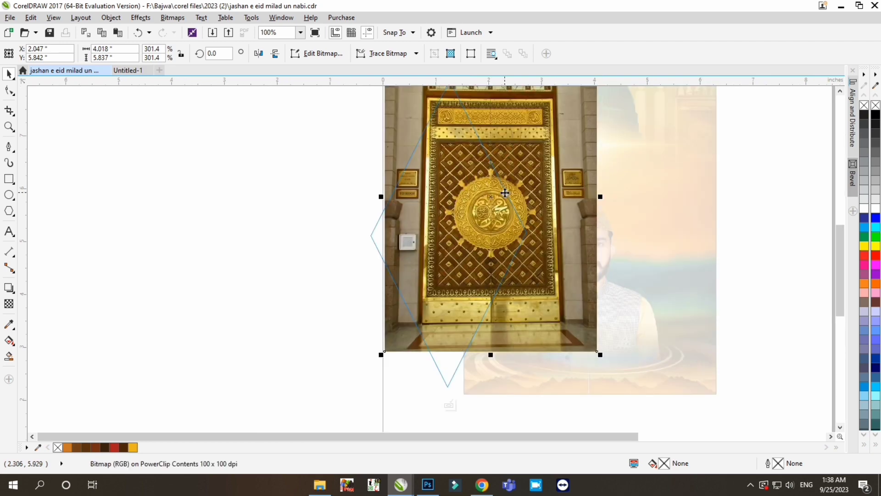
drag(514, 211, 521, 230)
scroll(501, 218, down, 1)
click(476, 319)
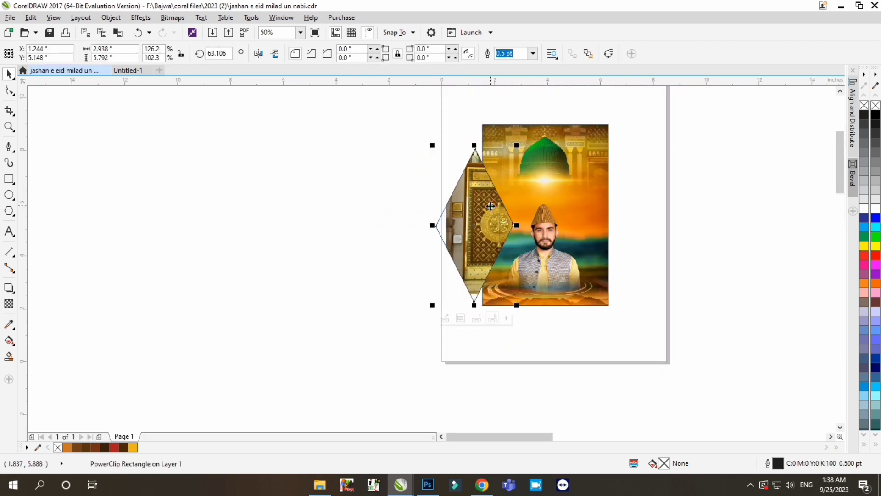
- Place the door rhombus inside the poster's PowerClip and shift it, without an outline, slightly left to about X 1.13 inches
click(557, 223)
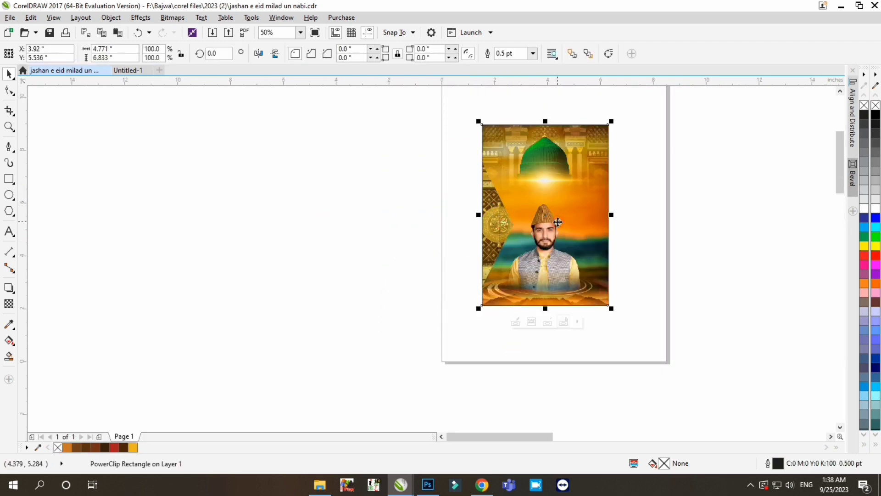
scroll(561, 221, up, 1)
click(498, 405)
click(399, 246)
scroll(399, 246, down, 1)
scroll(396, 247, up, 2)
scroll(435, 230, down, 1)
drag(435, 229, 428, 229)
scroll(321, 283, down, 1)
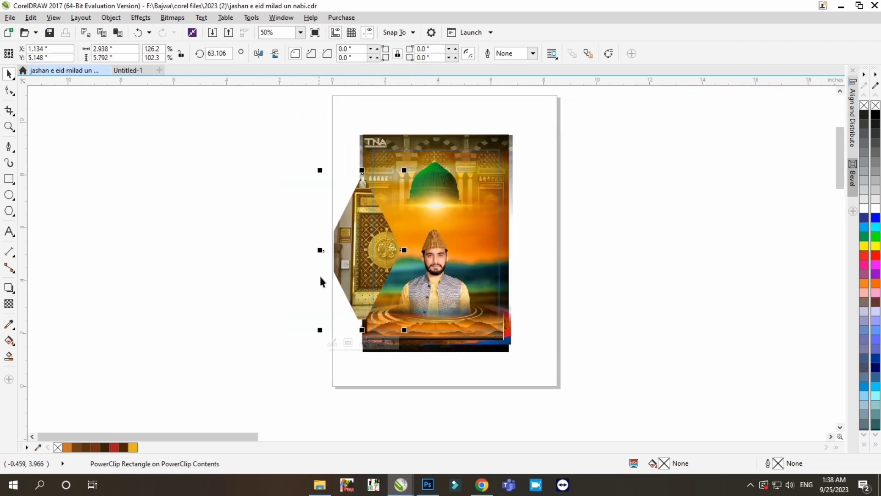
- Duplicate the door rhombus to the poster's right edge and mirror the copy horizontally
right_click(508, 252)
drag(361, 251, 512, 244)
click(259, 53)
scroll(511, 244, up, 1)
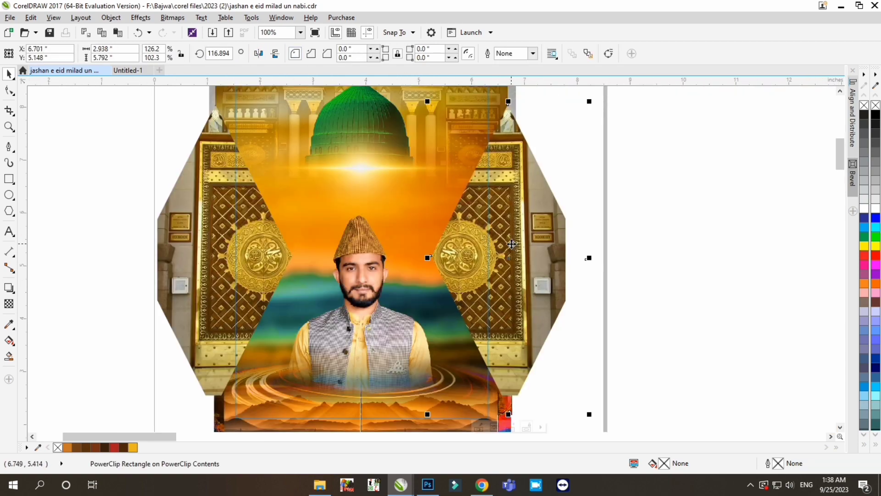
scroll(511, 244, down, 1)
- Duplicate the right door rhombus beside the page, delete the door image inside the copy and fill it with gold (C7 M29 Y100 K0)
click(510, 249)
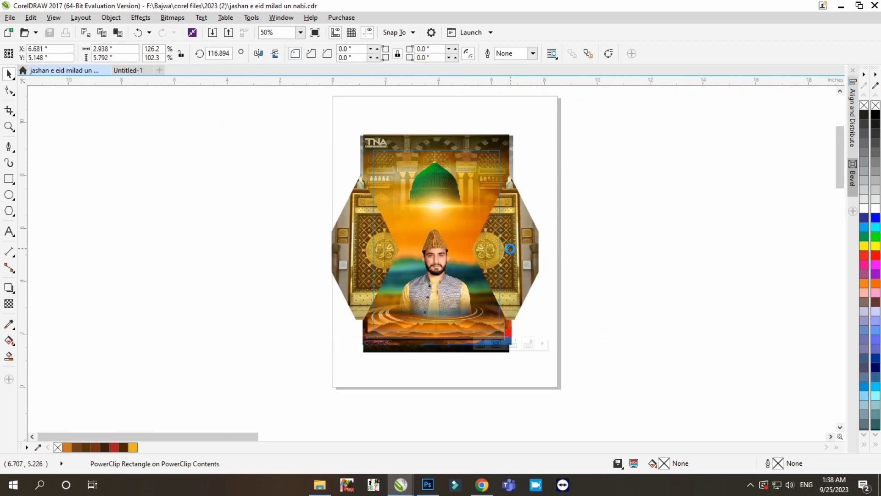
click(591, 344)
click(737, 285)
key(Delete)
click(623, 344)
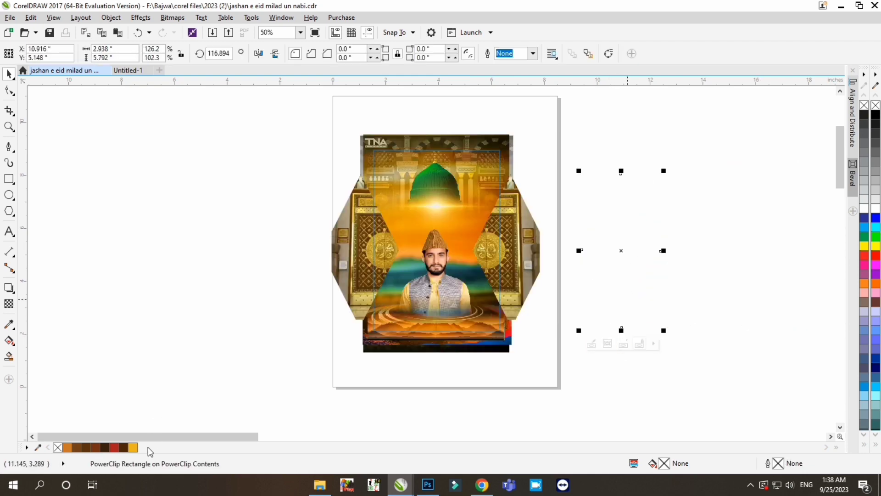
click(865, 246)
- Place the gold rhombus behind the right door rhombus as an offset border and make it semi-transparent
drag(596, 266, 510, 260)
scroll(499, 258, up, 1)
key(ctrl+Page_Down)
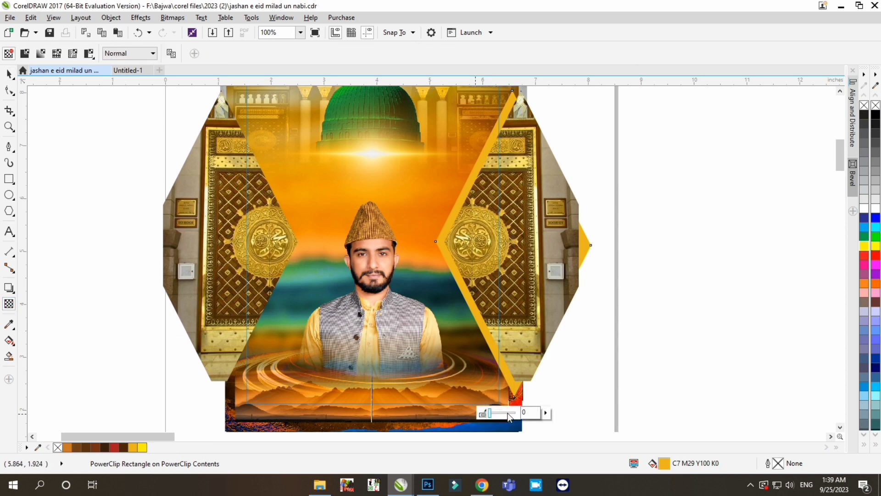
- Copy the semi-transparent gold rhombus to the left door, mirror it horizontally and position it at about X 1.18 inches
scroll(544, 235, down, 1)
drag(530, 238, 384, 240)
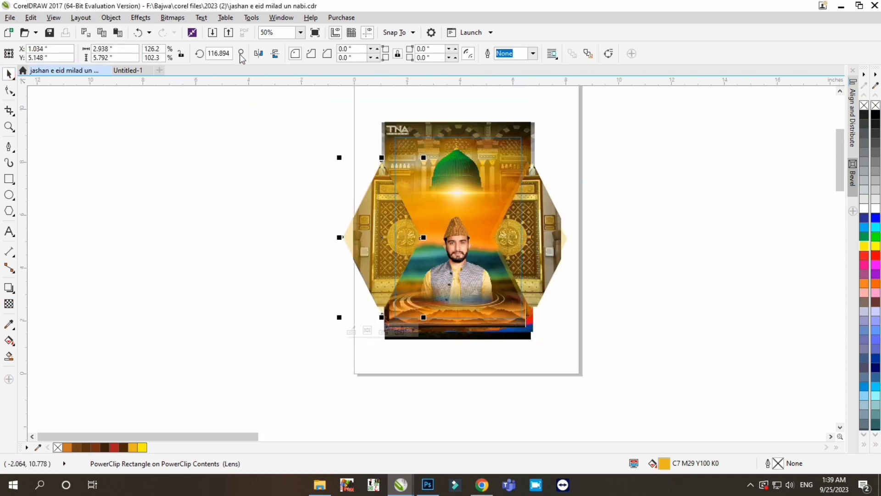
scroll(400, 241, up, 1)
scroll(444, 255, down, 1)
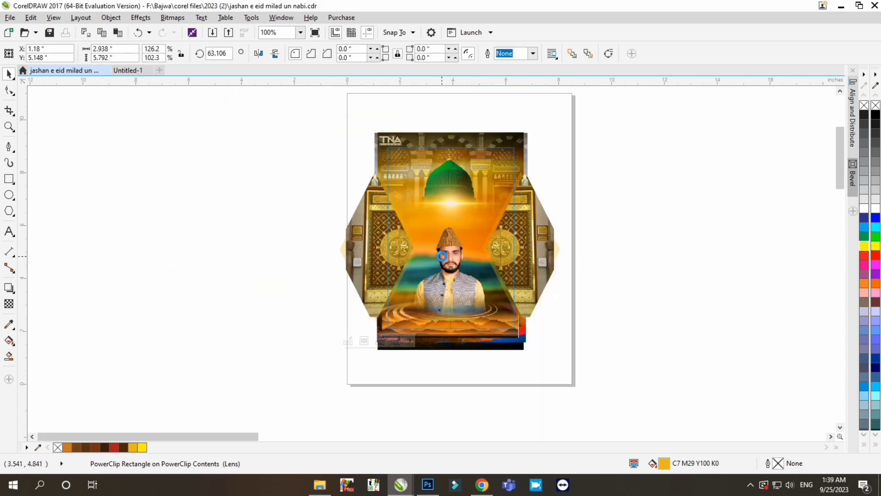
- Nudge the right and left door rhombuses, each together with its gold border, slightly outward from the poster's centre
ctrl+click(240, 255)
scroll(535, 270, down, 1)
scroll(515, 262, up, 1)
ctrl+click(530, 268)
drag(643, 160, 492, 337)
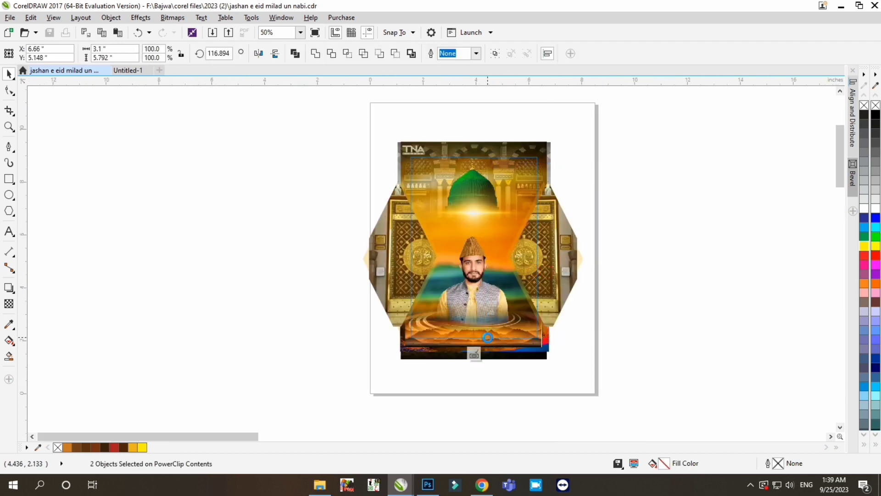
scroll(536, 241, up, 1)
scroll(533, 208, down, 1)
drag(269, 156, 434, 309)
scroll(467, 241, up, 1)
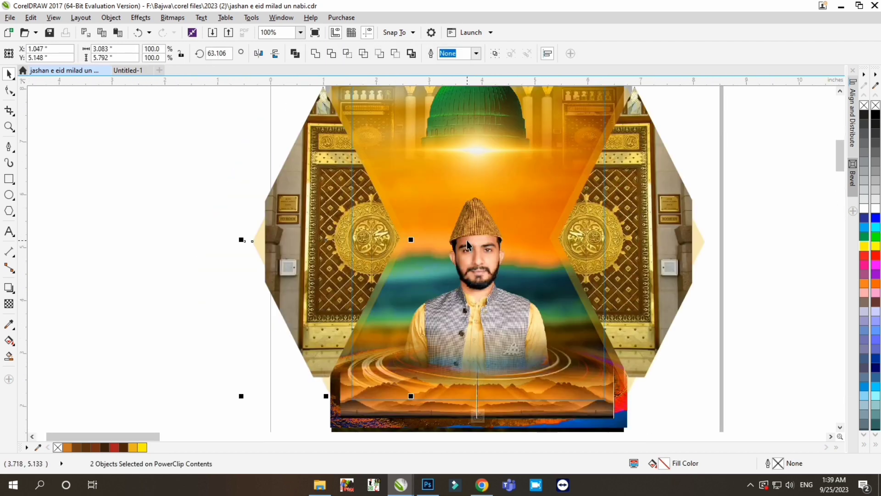
- Duplicate the light flare beneath the green dome onto the empty area beside the page
scroll(466, 241, down, 1)
drag(479, 190, 217, 200)
- Try to lay a rotated full-height copy of the flare along the left door's upper inner edge
drag(225, 219, 420, 204)
scroll(420, 205, up, 1)
click(465, 244)
drag(525, 174, 464, 260)
click(419, 244)
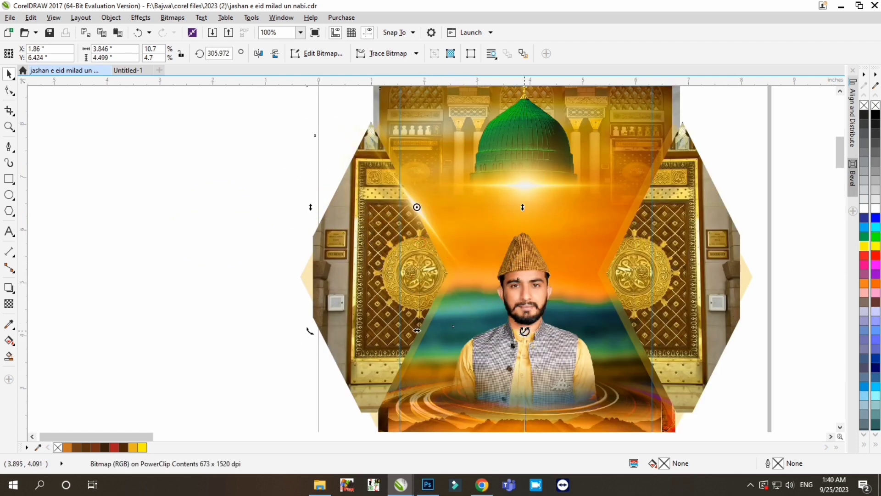
drag(525, 332, 494, 351)
- Flatten the light flare beside the page to a thin streak about 0.308 inches high
scroll(516, 192, down, 1)
drag(277, 222, 349, 232)
scroll(349, 232, up, 1)
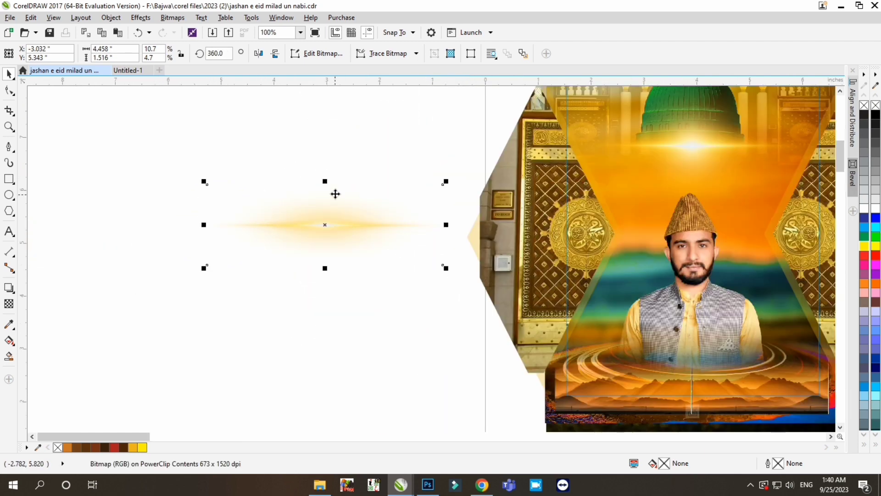
drag(325, 182, 326, 213)
scroll(313, 257, down, 1)
- Copy the thin flare onto the left door and rotate it to about 299 degrees, near the upper inner edge
scroll(463, 213, up, 1)
click(460, 202)
drag(512, 189, 447, 271)
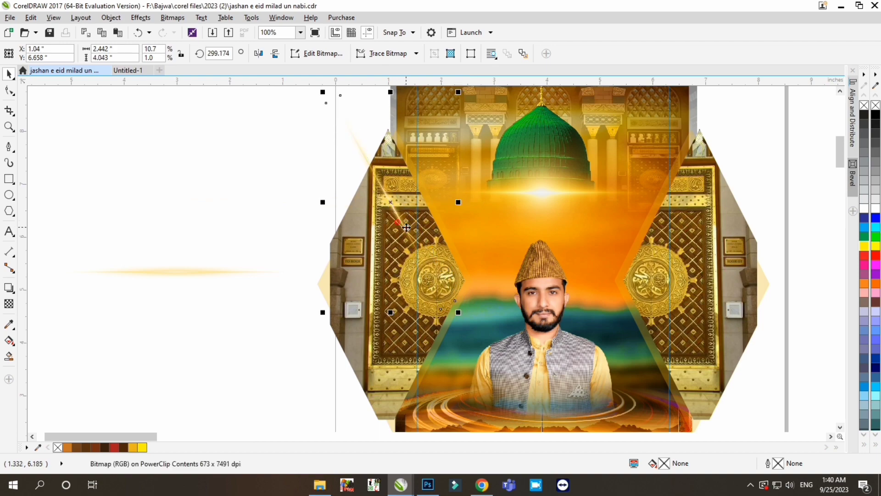
drag(406, 227, 442, 233)
- Fine-tune the flare's rotation to about 296.4 degrees and align it with the left door's upper inner edge
scroll(427, 211, up, 1)
drag(564, 425, 561, 426)
scroll(505, 237, down, 1)
scroll(522, 317, up, 1)
scroll(534, 363, down, 1)
scroll(470, 225, up, 1)
key(Right)
scroll(508, 178, down, 1)
scroll(560, 330, up, 1)
drag(558, 330, 551, 334)
scroll(543, 223, down, 1)
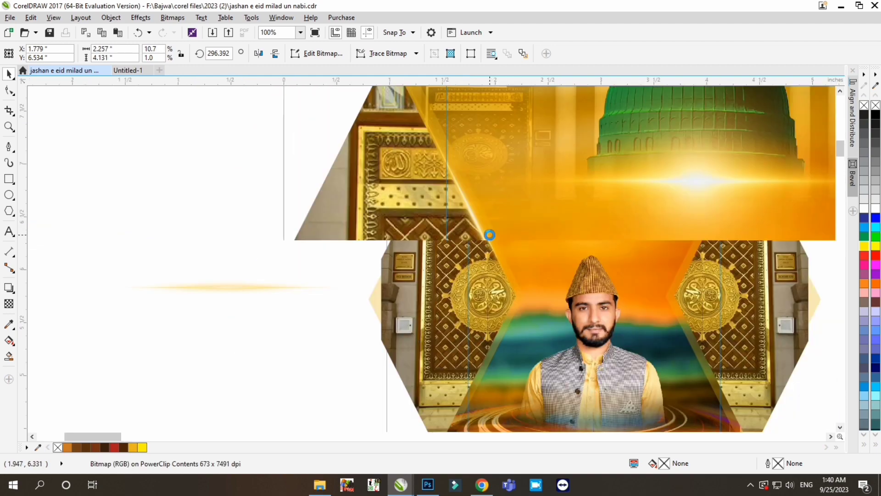
- Shift the flare down along the left door's edge to about X 1.89, Y 6.3 inches and refine its angle
scroll(488, 236, up, 1)
drag(488, 255, 494, 259)
scroll(495, 259, down, 3)
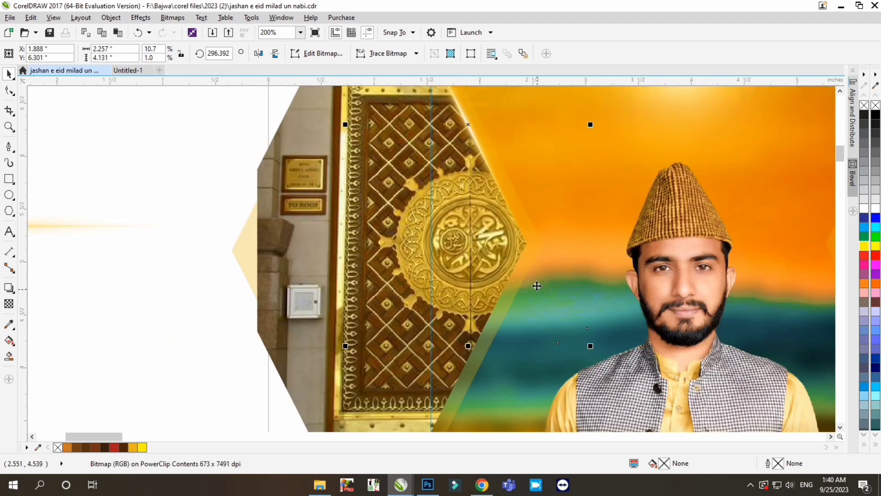
drag(596, 349, 599, 346)
- Duplicate the flare onto the left door's lower inner edge, mirror it horizontally and nudge it to about X 1.8, Y 3.9 inches
scroll(590, 251, down, 1)
right_click(404, 184)
drag(536, 202, 532, 312)
click(258, 54)
scroll(537, 313, up, 1)
key(Left)
key(Left)
key(Left)
key(Left)
key(Left)
key(Left)
key(Left)
scroll(518, 304, down, 1)
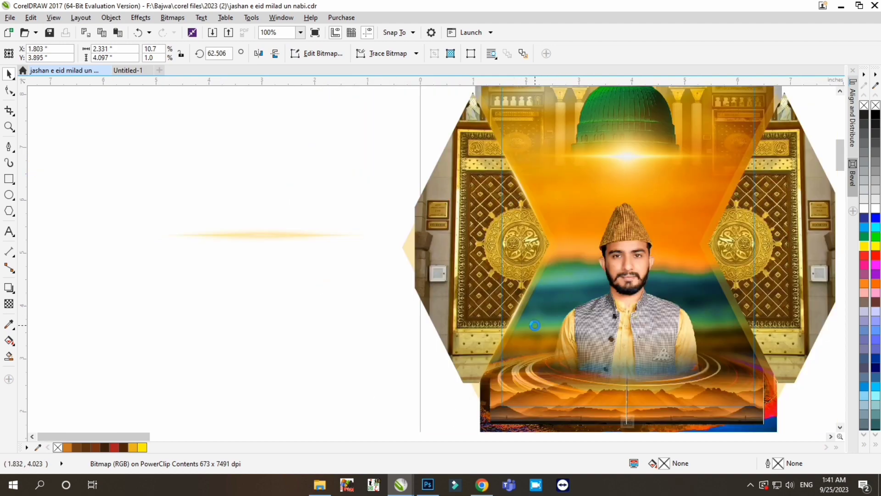
- Copy both left flares to the right door, mirror them horizontally and align them with its inner edges at about X 6.06 inches
scroll(419, 293, down, 1)
drag(468, 270, 574, 270)
right_click(575, 271)
scroll(706, 264, up, 1)
click(260, 54)
scroll(435, 226, up, 1)
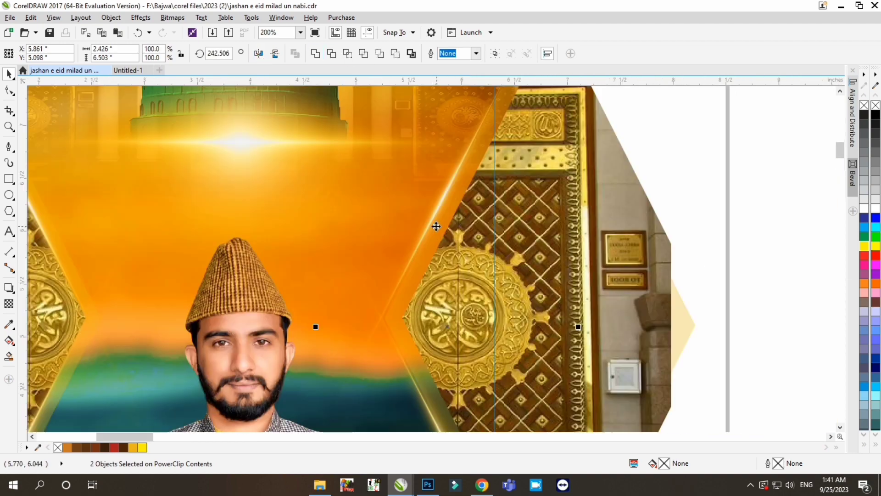
scroll(563, 179, down, 1)
scroll(563, 179, up, 1)
scroll(541, 183, down, 1)
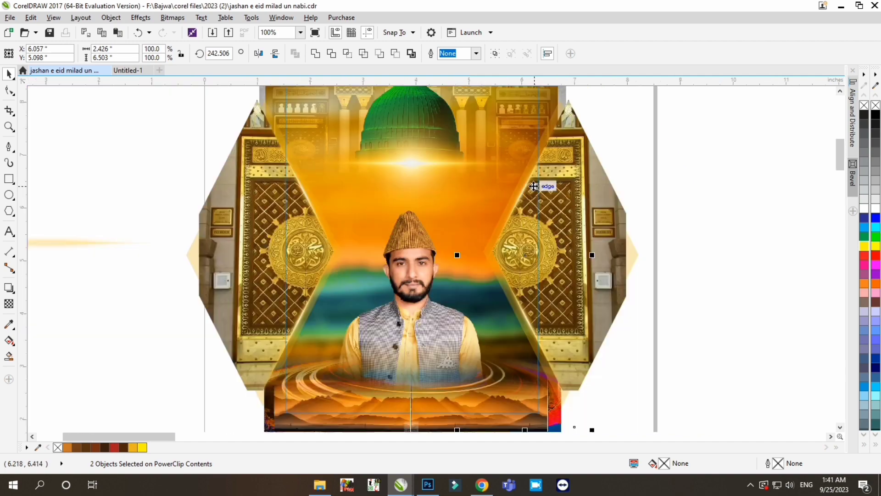
scroll(597, 206, down, 1)
click(655, 238)
- Switch to File Explorer, open the png > light folder and bring a glowing light image into the poster document
click(320, 484)
click(11, 35)
click(11, 36)
double_click(711, 113)
double_click(330, 116)
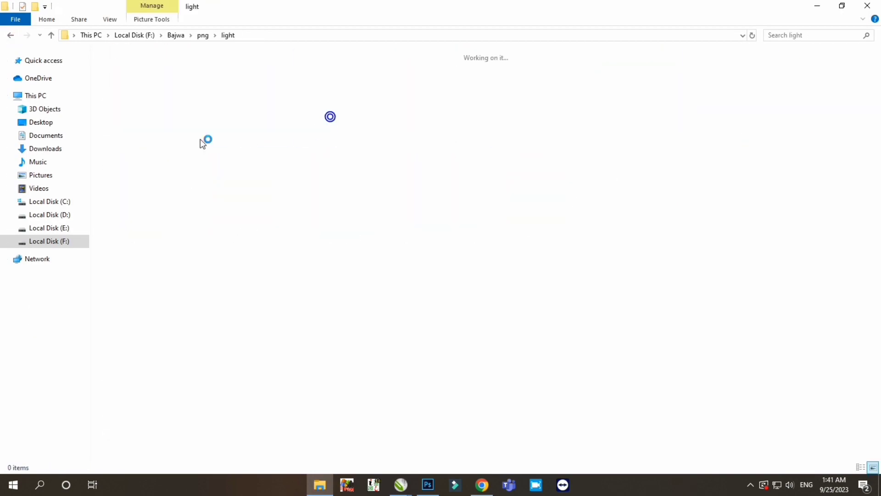
drag(541, 83, 315, 260)
- Shrink the light image to about 1.88 inches wide and place it on the left door's inner tip
drag(409, 170, 331, 243)
drag(316, 260, 452, 210)
scroll(457, 206, up, 2)
scroll(453, 210, down, 1)
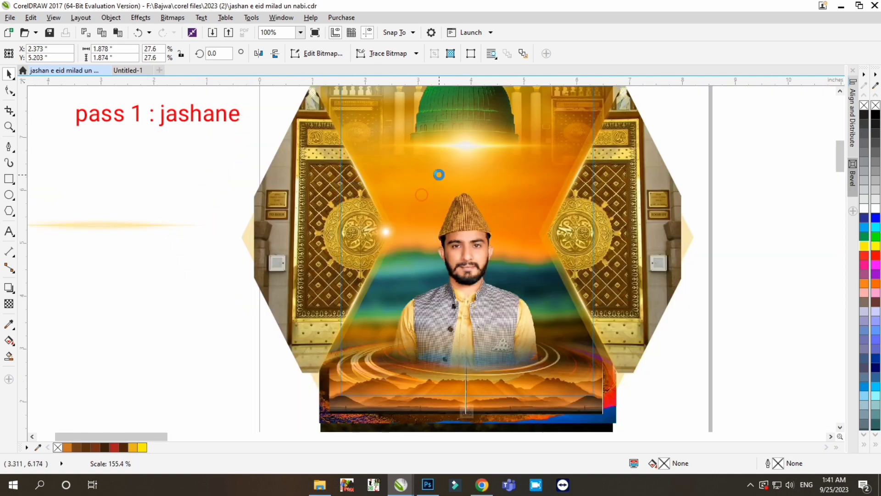
- Apply Hue/Saturation/Lightness to the light spot and duplicate it onto the right door's inner tip
key(ctrl+shift+u)
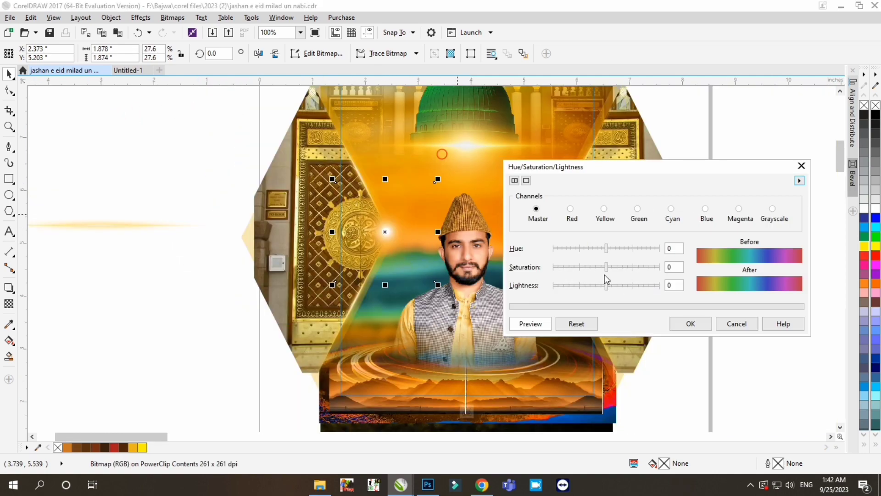
click(689, 324)
drag(395, 234, 550, 235)
right_click(550, 235)
scroll(480, 244, down, 2)
- Preview the clipped poster and remove the light spots from both door tips
ctrl+click(552, 272)
scroll(531, 255, up, 2)
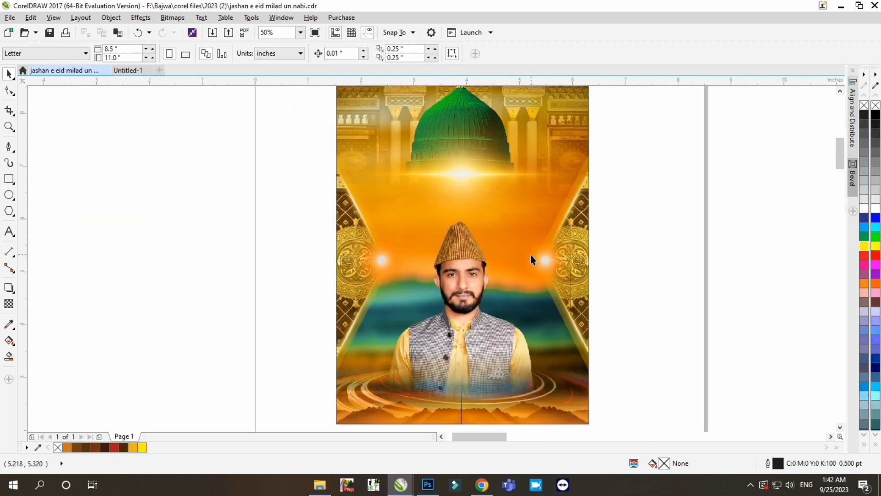
ctrl+click(549, 261)
scroll(458, 246, down, 2)
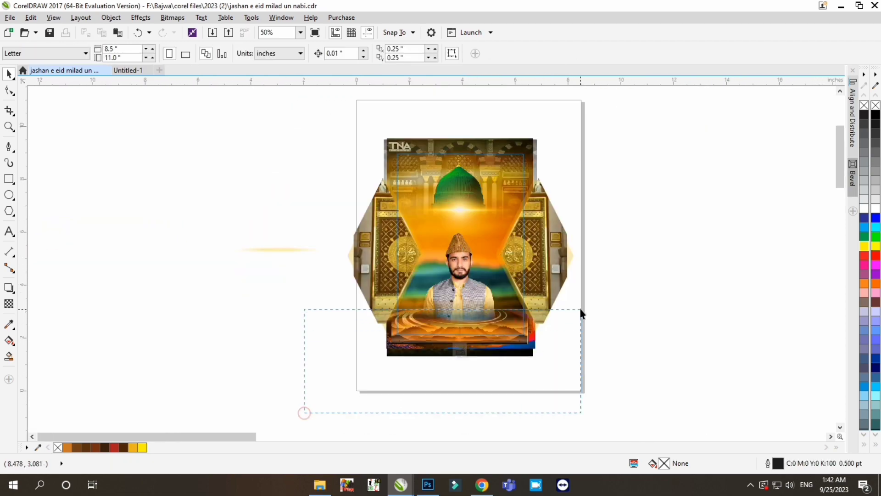
drag(581, 309, 582, 310)
drag(460, 315, 460, 360)
key(ctrl+z)
- Move the mountain strip off the page and pull the water ripple image out to the page's other side
drag(304, 413, 581, 294)
drag(461, 326, 230, 329)
drag(496, 341, 432, 367)
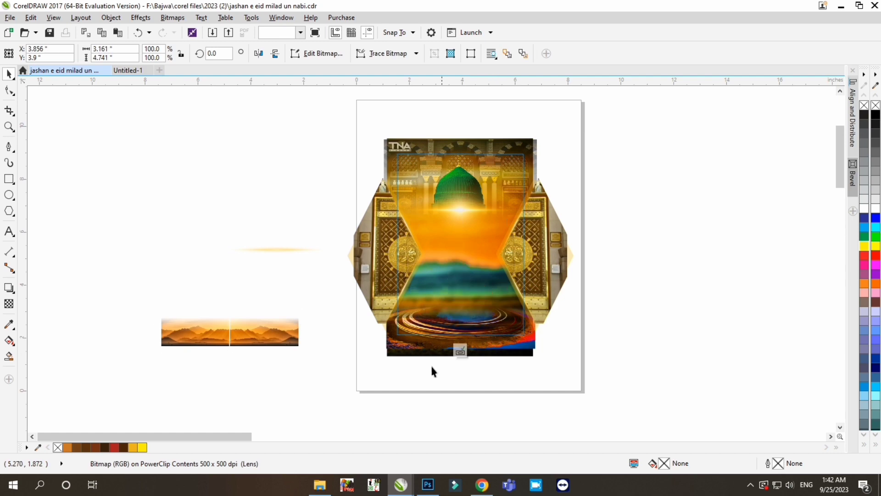
key(ctrl+z)
click(532, 347)
drag(461, 310, 729, 321)
- Move the mountain strip back across the poster's lower part, below the portrait, and nudge it slightly up and left
drag(116, 367, 325, 294)
drag(233, 345, 464, 344)
scroll(481, 327, up, 1)
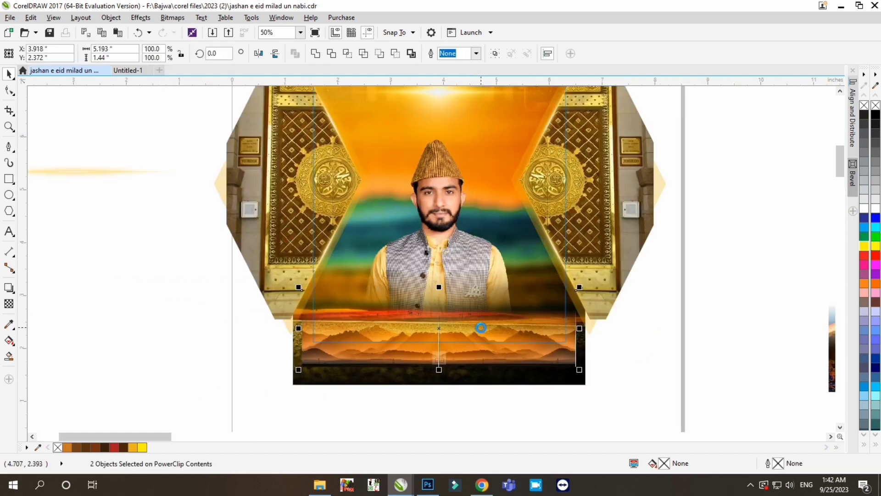
key(Up)
key(Up)
key(Up)
key(Left)
- Stretch the dark ground image further down below the poster and nudge the mountain strip slightly upward
click(481, 380)
drag(439, 387, 438, 422)
scroll(459, 324, down, 1)
click(730, 297)
drag(324, 360, 574, 295)
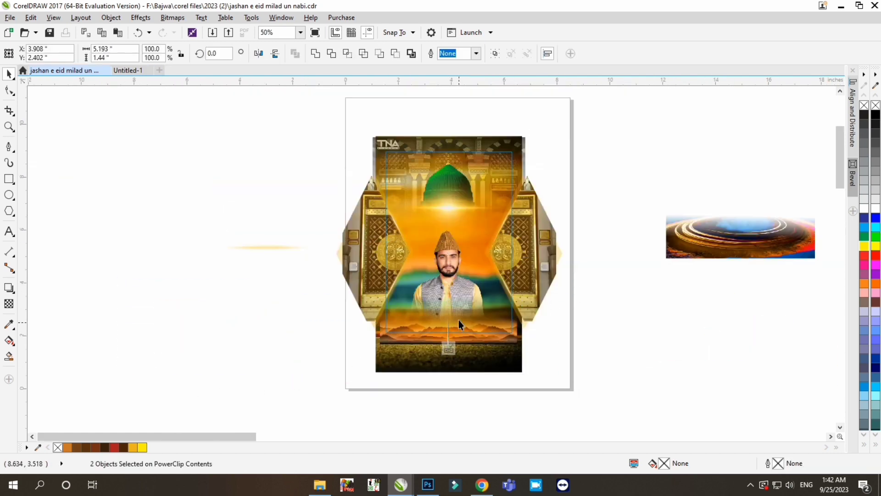
scroll(458, 321, up, 1)
key(Up)
key(Up)
scroll(459, 321, down, 1)
- Delete the water ripple image beside the page and enlarge the portrait slightly
click(732, 240)
key(Delete)
click(448, 287)
scroll(482, 264, up, 1)
scroll(462, 281, down, 1)
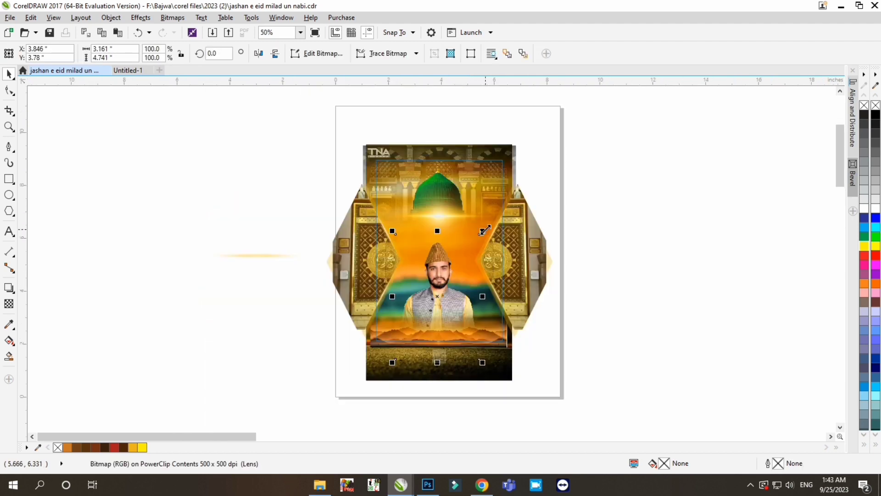
drag(484, 231, 485, 228)
- Open the right door's PowerClip contents and raise the door image's saturation to 52
click(521, 271)
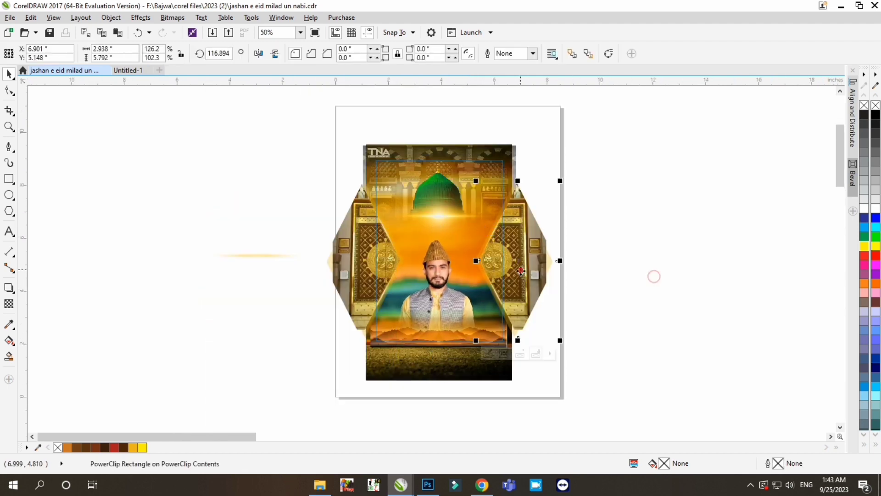
ctrl+click(539, 268)
click(539, 268)
key(ctrl+shift+u)
drag(455, 154, 778, 191)
drag(711, 290, 740, 290)
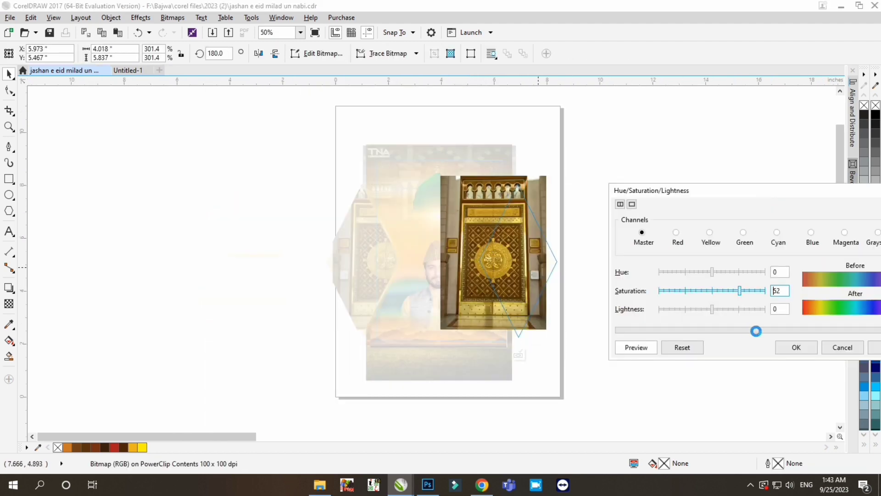
click(795, 348)
- Lower the right door image's brightness slightly with Brightness/Contrast/Intensity
key(ctrl+b)
drag(462, 185, 716, 206)
drag(731, 235, 723, 234)
click(730, 304)
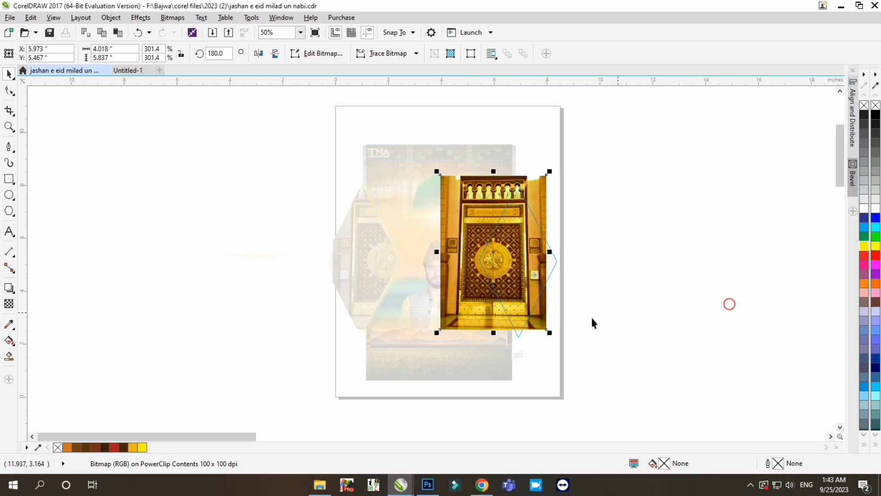
ctrl+click(593, 318)
- Open the left door's PowerClip contents and raise the door image's saturation to match the right door
click(344, 275)
click(331, 354)
key(ctrl+shift+u)
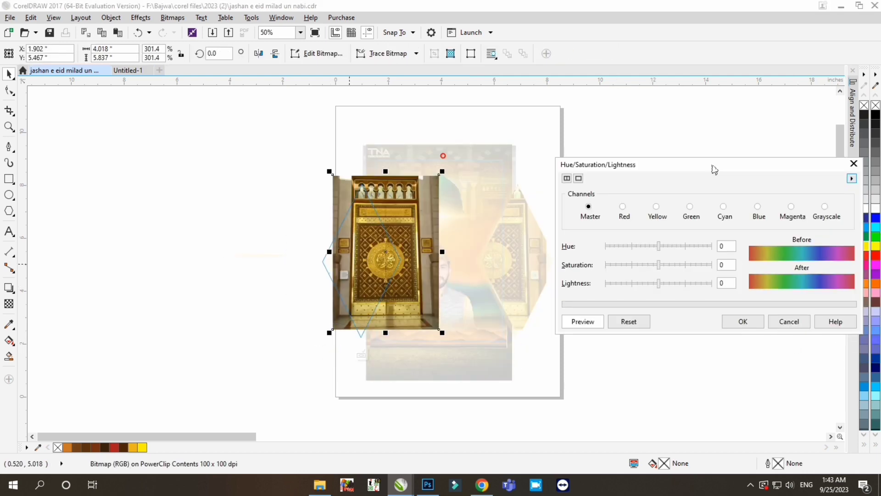
mouse_move(658, 246)
mouse_down()
mouse_move(671, 246)
mouse_move(660, 247)
mouse_up()
drag(659, 265, 685, 265)
click(743, 321)
- Set the left door image's brightness to -4 and contrast to 25, and finish editing its frame
key(ctrl+b)
drag(472, 180, 627, 213)
drag(629, 264, 651, 264)
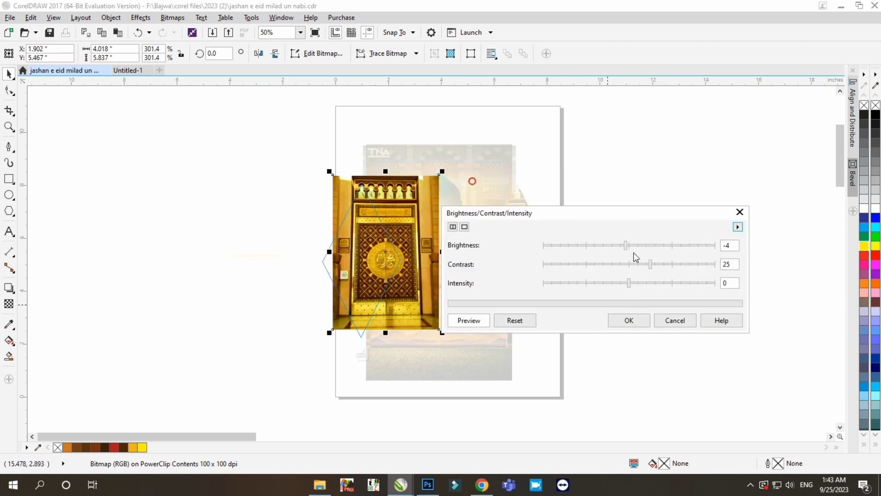
click(629, 320)
ctrl+click(452, 385)
click(364, 354)
- Finish editing the poster's PowerClip contents and save the document
click(278, 270)
click(275, 256)
scroll(323, 231, up, 1)
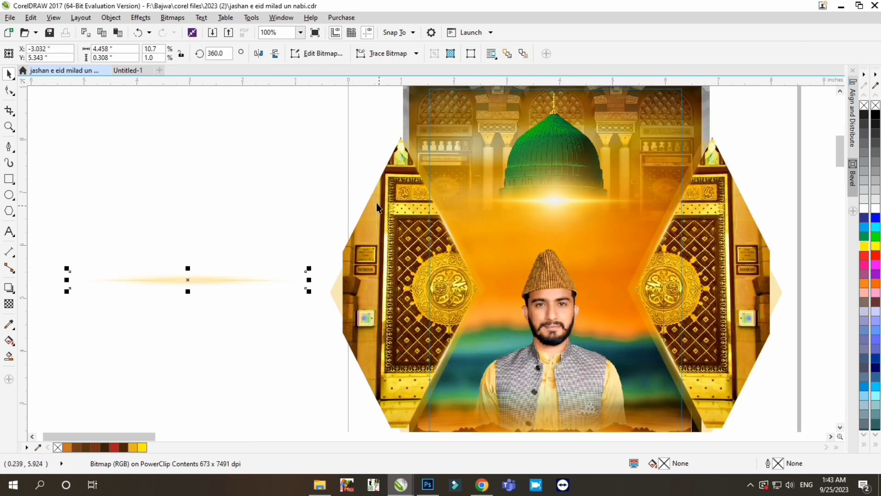
scroll(311, 144, down, 1)
ctrl+click(591, 296)
scroll(405, 221, up, 1)
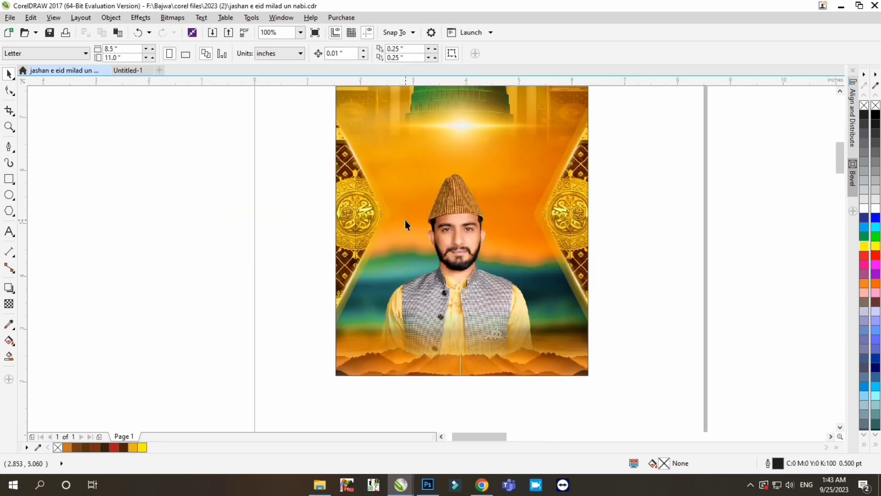
key(ctrl+s)
- Reopen the poster's PowerClip contents and select the mosque interior image behind the dome
scroll(442, 251, down, 1)
scroll(515, 191, up, 1)
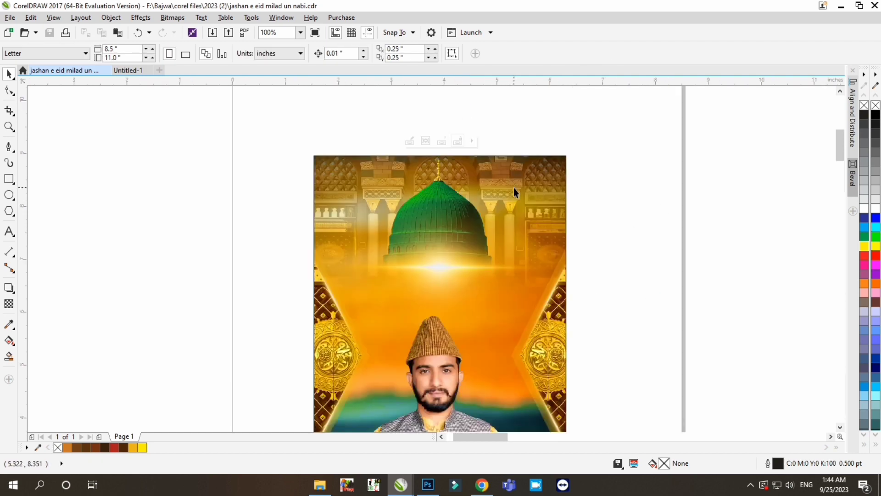
scroll(523, 205, down, 1)
ctrl+click(523, 202)
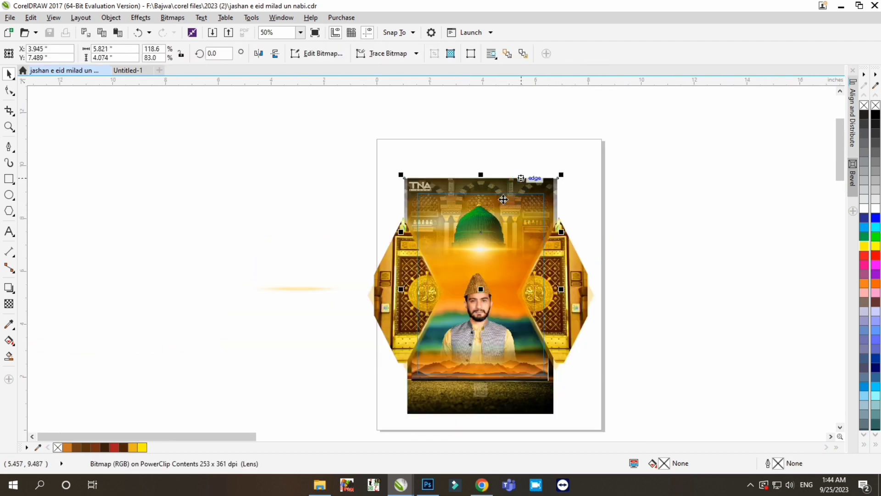
scroll(504, 199, up, 1)
- Try to convert the mosque interior image to a bitmap and fade its upper part with a gradient transparency
click(9, 303)
click(172, 18)
click(179, 30)
click(407, 299)
drag(465, 228, 466, 167)
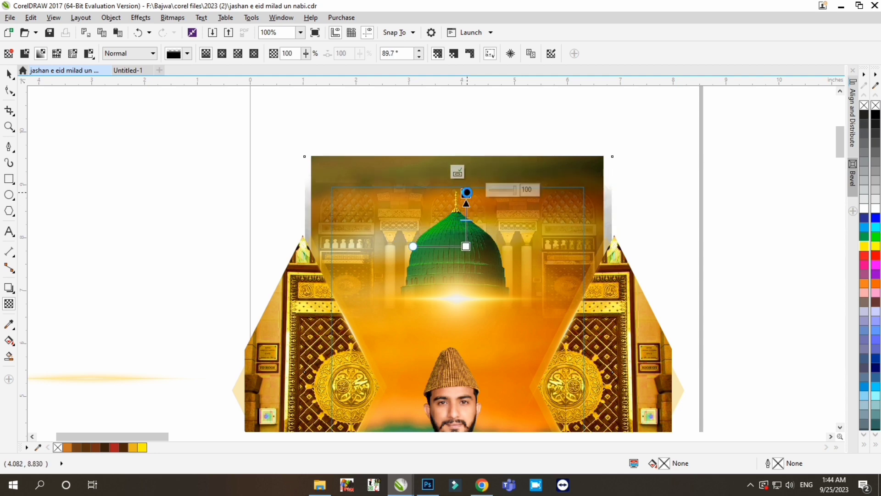
click(9, 74)
click(92, 159)
key(ctrl+z)
key(ctrl+z)
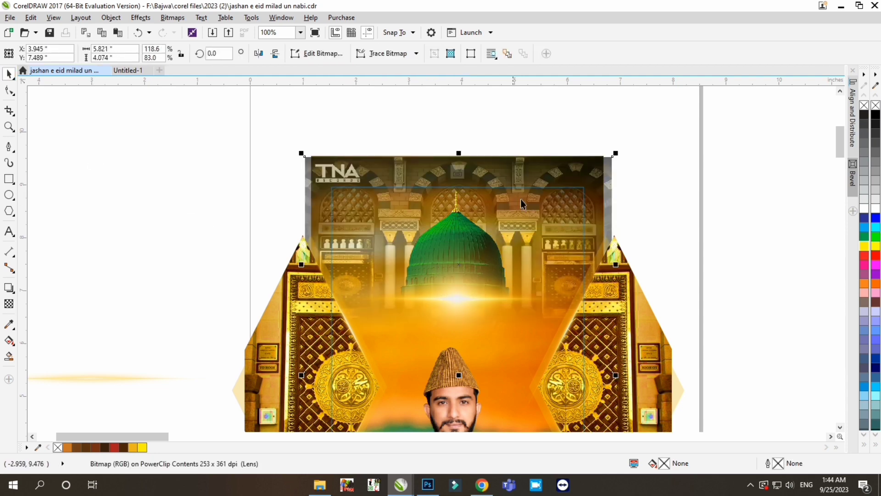
- Lower the mosque interior image's brightness with Brightness/Contrast/Intensity
key(ctrl+b)
drag(473, 179, 720, 224)
drag(719, 254, 689, 254)
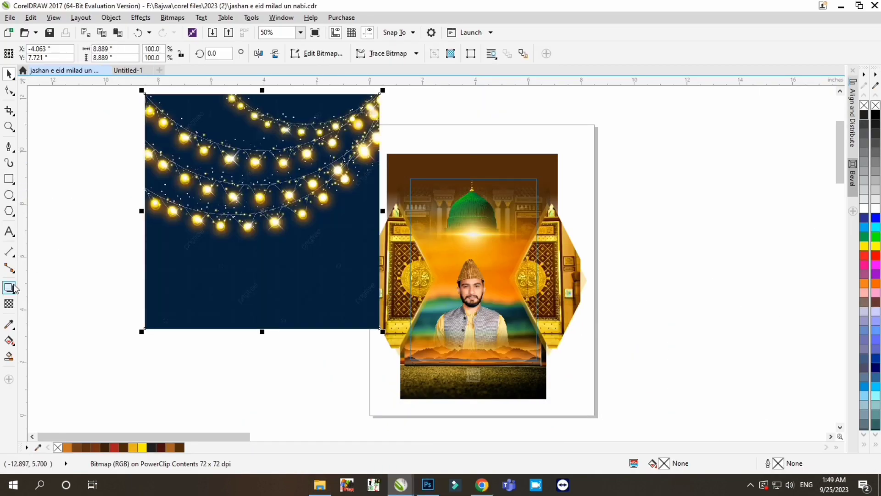
- Fade the lower and right parts of the hanging-lights image with gradient transparencies, converting it to a bitmap between the two fades
click(9, 304)
drag(290, 199, 296, 263)
click(172, 19)
click(176, 31)
click(405, 300)
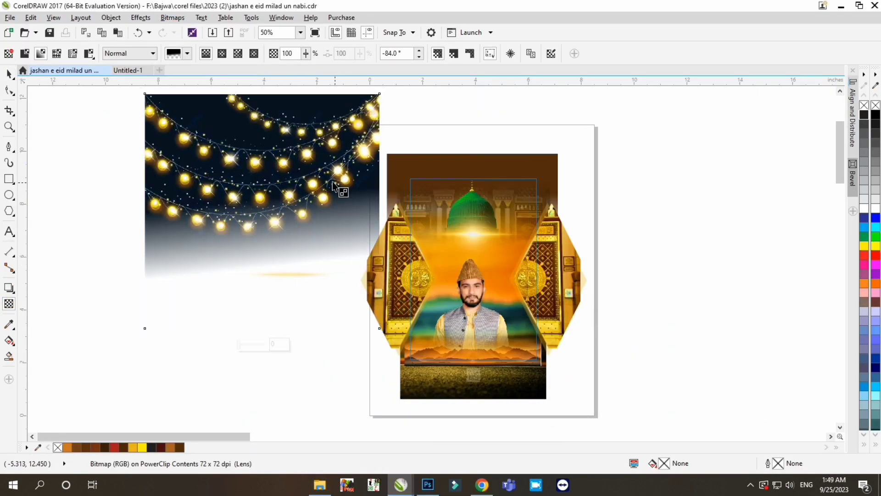
drag(299, 122, 372, 167)
- Place the hanging-lights image on the poster beside the dome, scaled to about 2.7 inches wide and rotated about 4.3 degrees
click(9, 74)
drag(275, 175, 415, 212)
drag(524, 129, 436, 214)
drag(410, 230, 441, 187)
scroll(455, 213, up, 1)
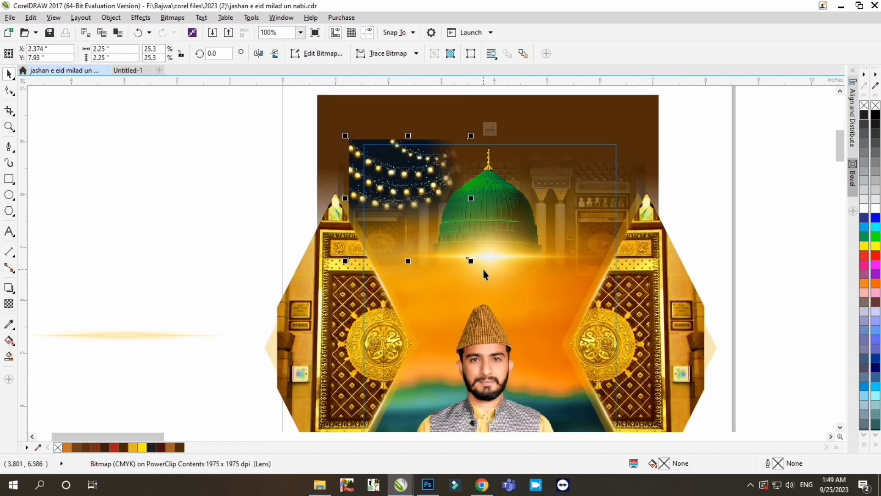
drag(471, 261, 487, 277)
drag(440, 203, 443, 195)
click(442, 195)
drag(346, 125, 341, 131)
drag(434, 177, 435, 172)
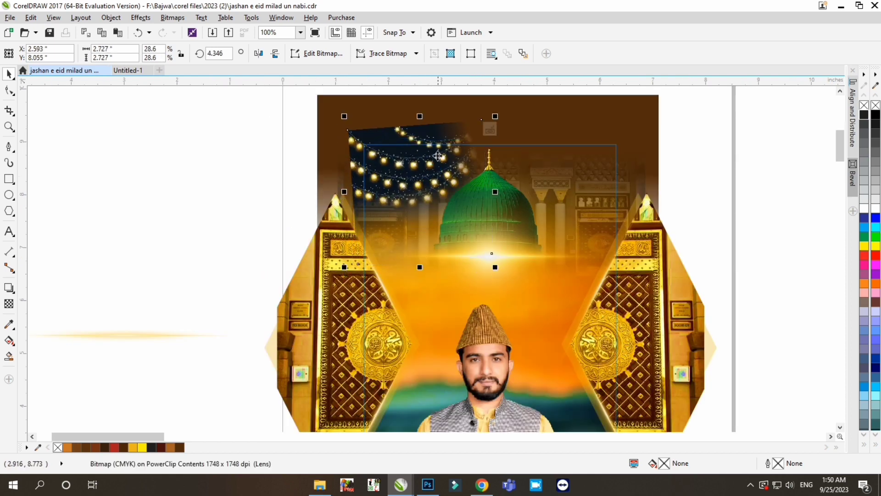
- Convert the hanging-lights image to a bitmap and set its transparency merge mode to Screen
click(172, 17)
click(176, 31)
click(413, 299)
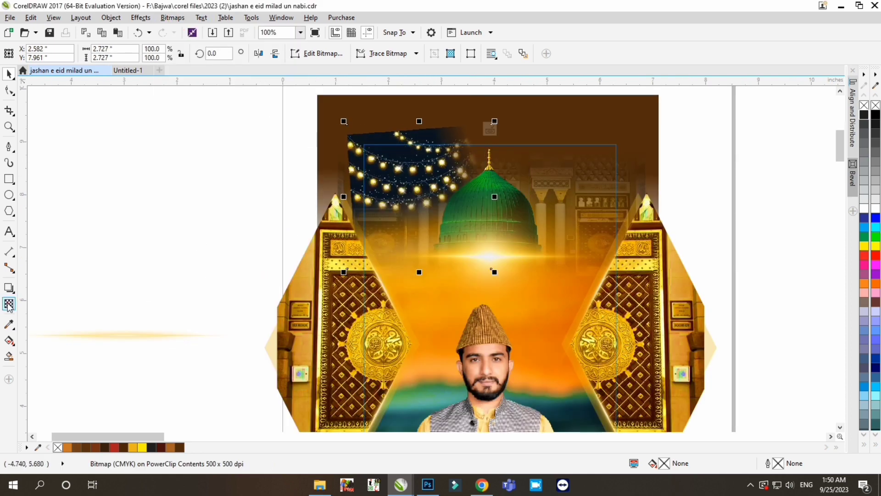
click(9, 304)
click(130, 53)
click(124, 266)
click(130, 53)
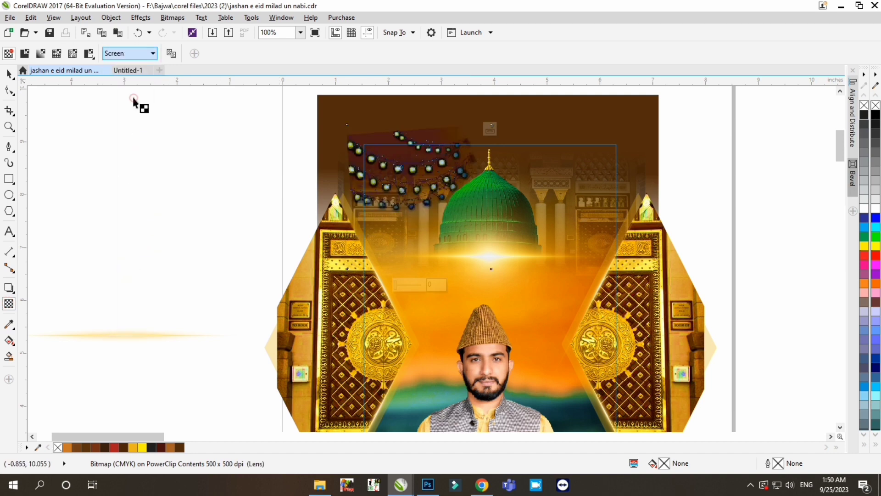
click(133, 276)
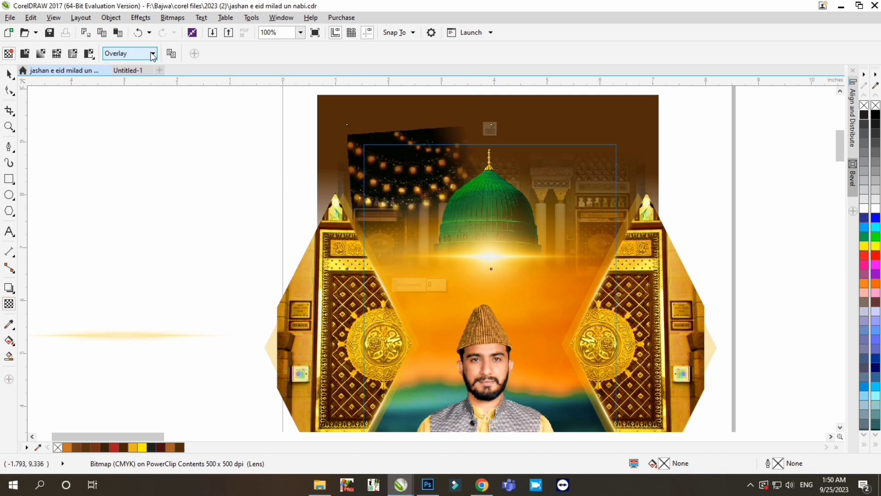
click(153, 54)
click(130, 264)
- Raise the hanging-lights image's contrast to 96 and adjust its brightness with Brightness/Contrast/Intensity
key(space)
key(ctrl+b)
drag(460, 182, 328, 245)
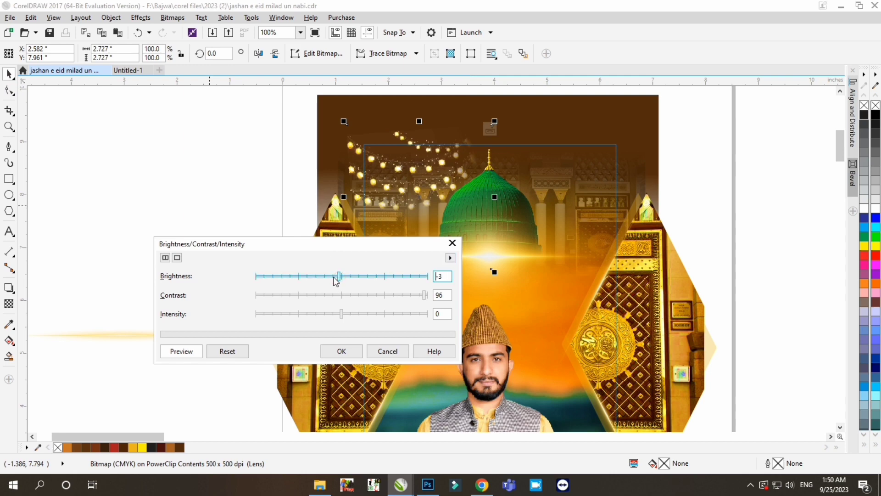
click(348, 279)
key(Return)
- Lower the hanging-lights image's lightness to about -18 and raise its saturation with Hue/Saturation/Lightness
key(ctrl+shift+u)
drag(459, 155, 578, 248)
click(499, 366)
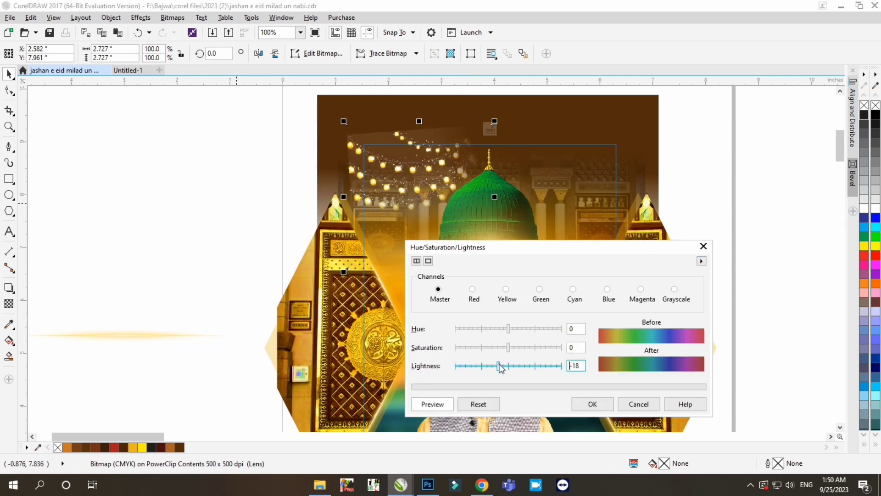
click(558, 348)
click(509, 329)
key(Return)
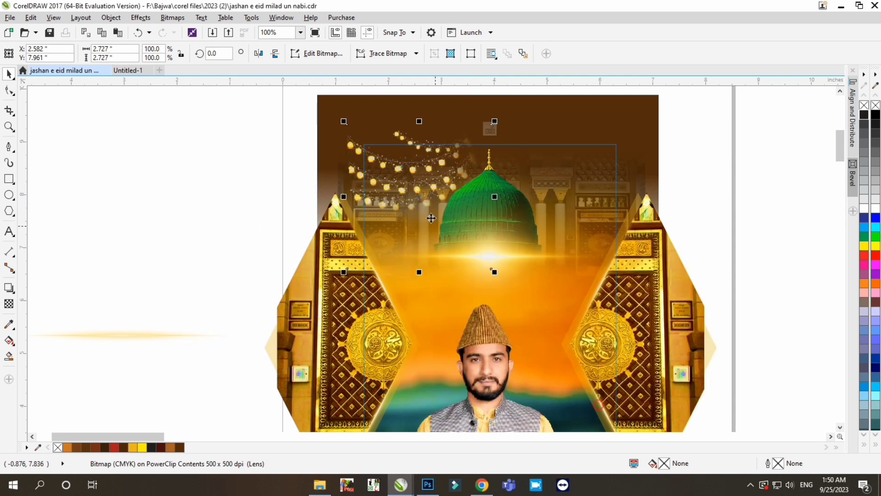
- Shrink the lights to about 2.6 inches wide, place a horizontally mirrored copy across the dome, and finish editing the PowerClip
drag(495, 272, 492, 269)
drag(416, 187, 583, 185)
right_click(570, 185)
click(258, 54)
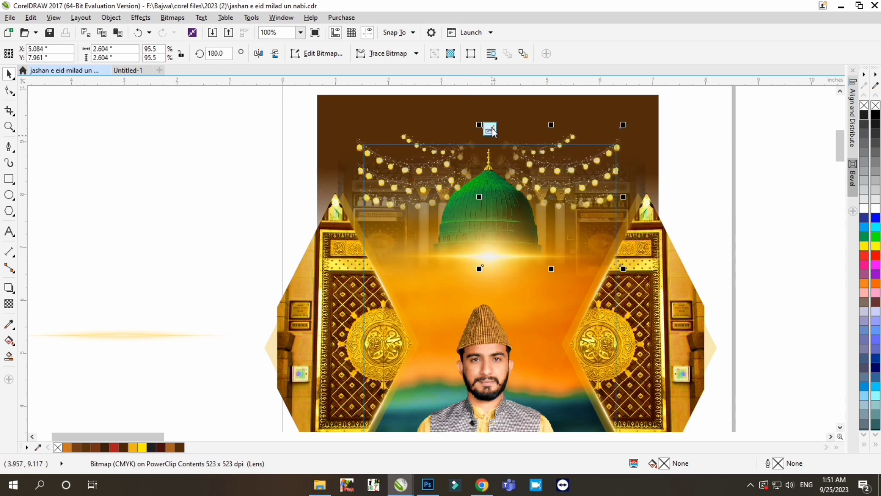
click(490, 130)
- Reopen the PowerClip, move the mirrored lights copy up and enlarge it to about 3.08 inches wide, and delete the original lights
double_click(519, 151)
click(552, 178)
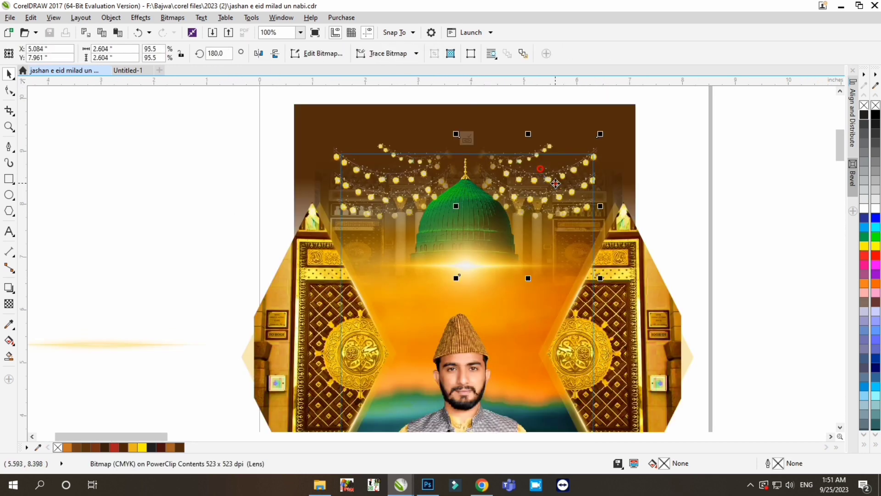
drag(553, 178, 552, 167)
drag(600, 266, 614, 279)
click(373, 178)
key(Delete)
- Duplicate the enlarged lights to the opposite side of the dome, mirror the copy horizontally, and finish editing the PowerClip
click(561, 164)
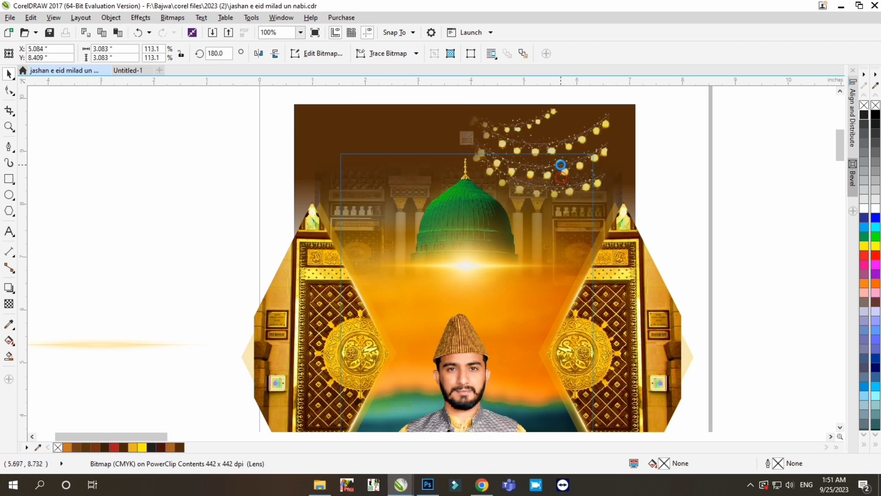
right_click(418, 168)
drag(577, 167, 397, 160)
click(258, 53)
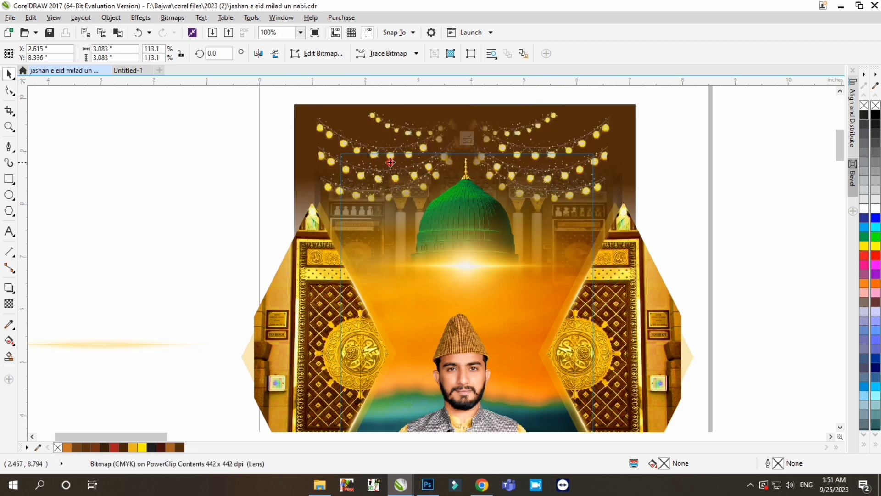
key(Right)
click(467, 139)
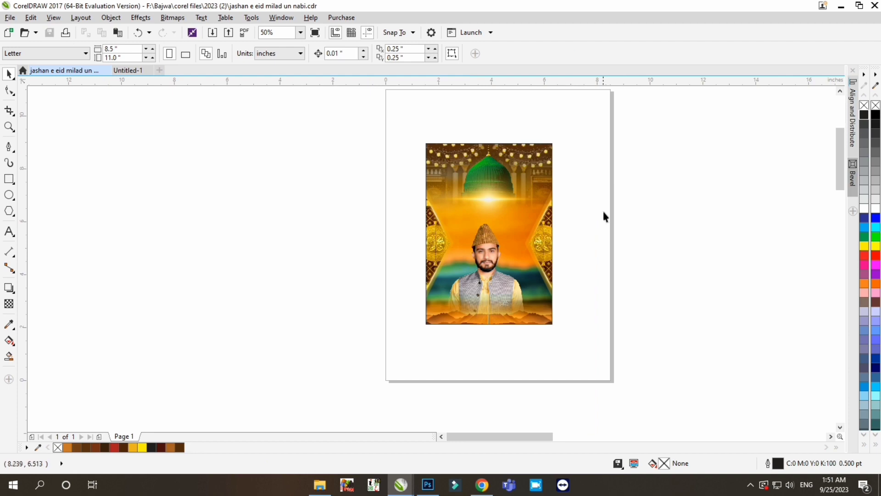
- Switch to File Explorer, open the kitabat folder under F:\Bajwa\All files, and search it for "jashan"
click(320, 484)
click(49, 241)
double_click(126, 104)
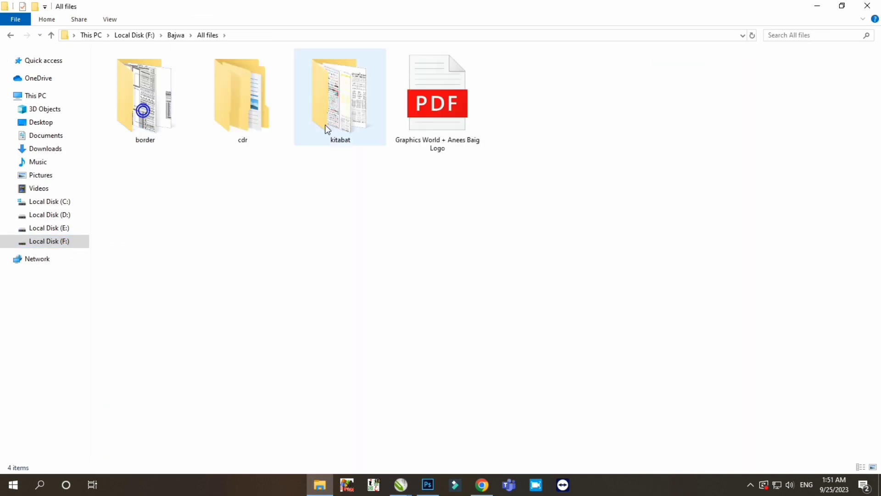
double_click(325, 125)
double_click(715, 110)
key(alt+Left)
click(782, 36)
text(jasha)
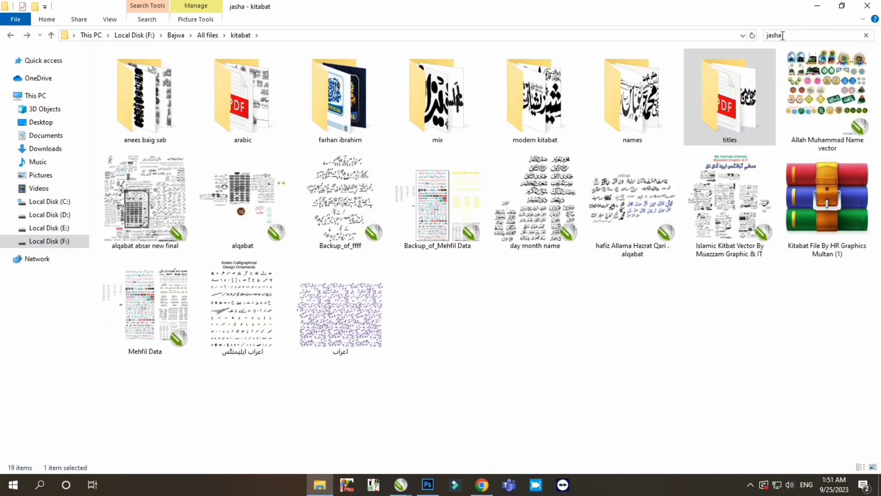
text(n)
- Try the Jashan Amid Rasool 01 file and import the Jashan-e-Eid Milad-un-Nabi Kitabat calligraphy into the CorelDRAW poster document
drag(684, 92, 305, 257)
key(alt+Tab)
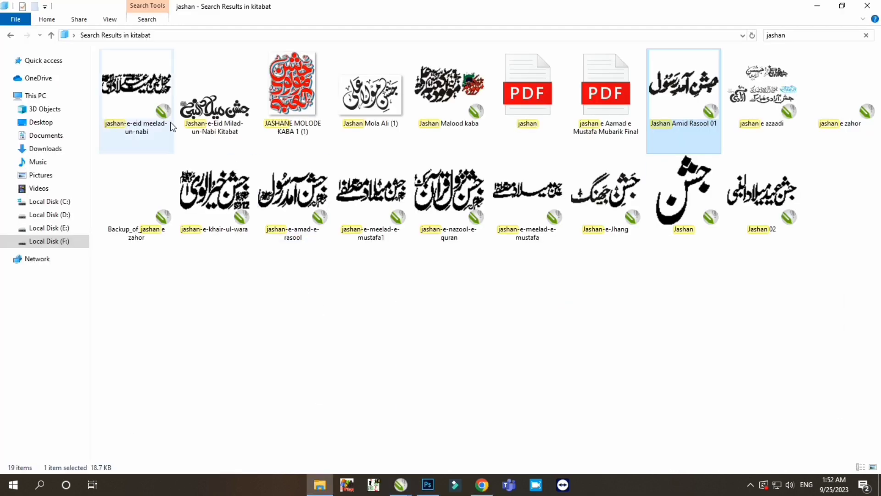
click(232, 114)
drag(215, 105, 385, 309)
click(472, 289)
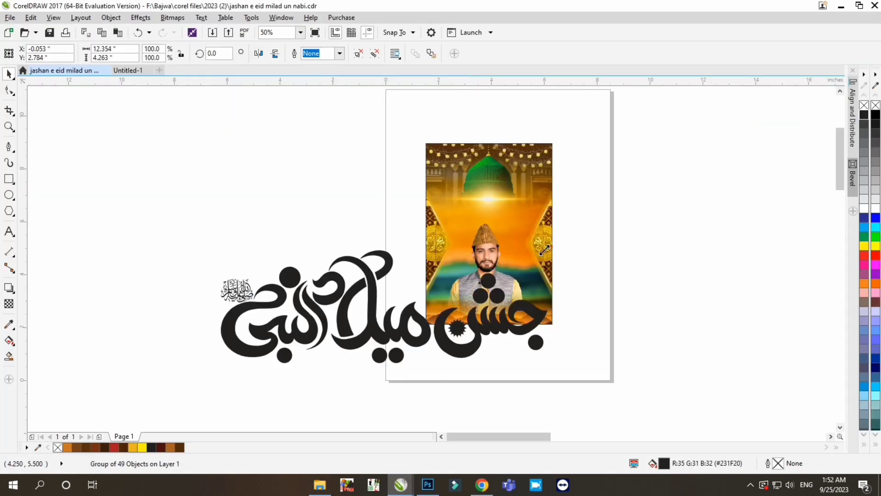
- Shrink the black Milad-un-Nabi calligraphy to about 3.5 inches wide and position it across the poster below the dome
drag(545, 250, 381, 306)
drag(354, 340, 533, 210)
scroll(521, 188, up, 1)
drag(598, 167, 508, 174)
drag(492, 227, 551, 187)
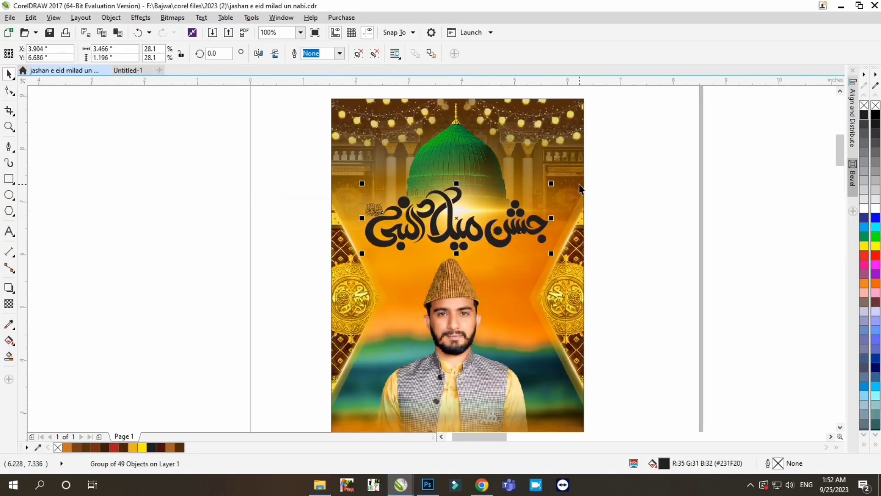
- Import the "jashan e Aamad e Mustafa Mubarik Final" PDF from File Explorer and delete the black calligraphy from the poster
click(320, 485)
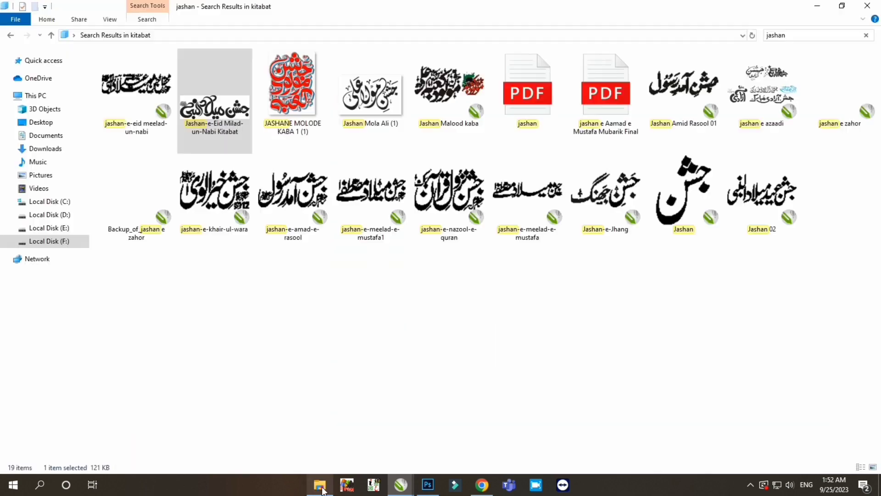
drag(606, 92, 250, 230)
key(Return)
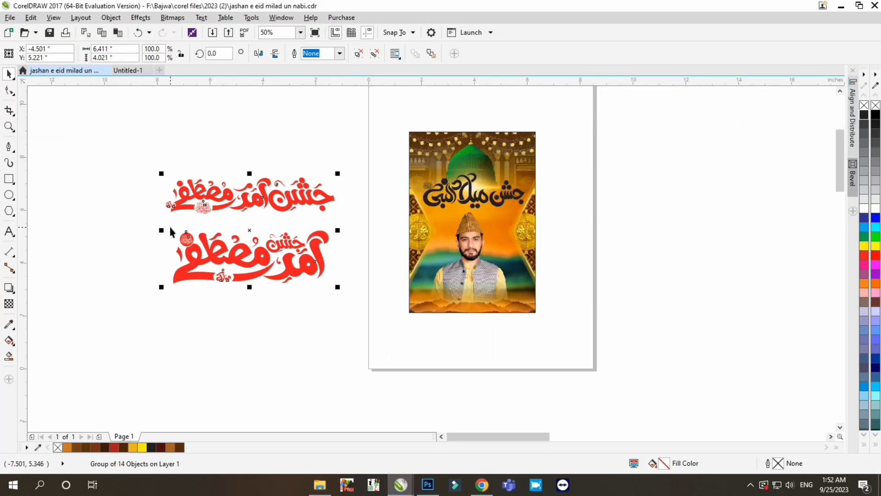
key(Delete)
- Ungroup the imported red calligraphy and delete its upper version
scroll(395, 209, left, 1)
click(375, 203)
key(ctrl+u)
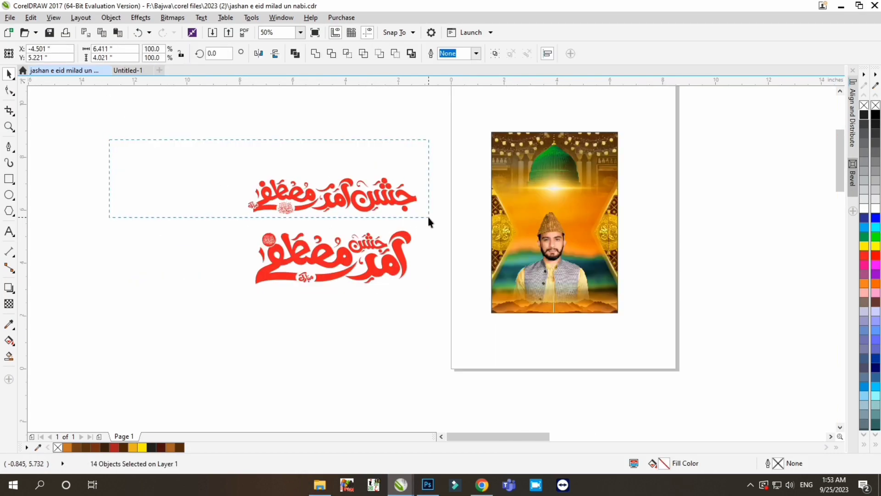
drag(429, 218, 430, 218)
key(Delete)
- Place the remaining red calligraphy below the dome without the word "مبارک", scaled to about 3.25 inches wide
drag(432, 222, 236, 298)
drag(399, 251, 615, 192)
scroll(597, 182, up, 1)
drag(278, 327, 511, 223)
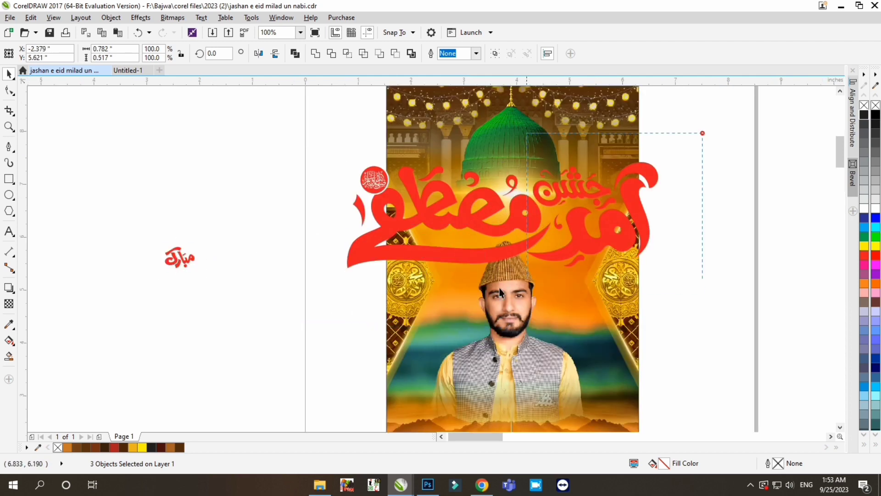
drag(662, 159, 592, 163)
mouse_move(565, 205)
mouse_down()
mouse_move(585, 202)
mouse_move(576, 199)
mouse_up()
key(ctrl+l)
key(ctrl+z)
click(347, 184)
- Delete the white ring around the calligraphy's round salutation emblem
scroll(434, 187, up, 2)
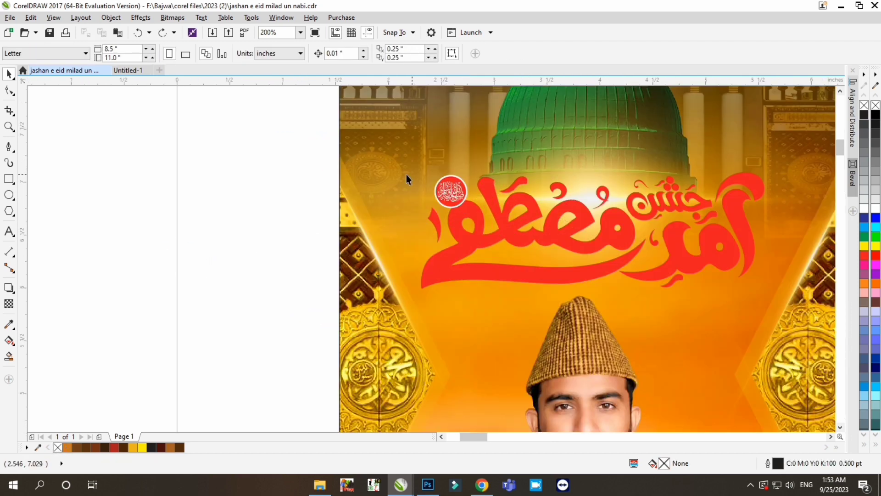
right_click(346, 183)
key(l)
click(459, 166)
scroll(459, 166, up, 1)
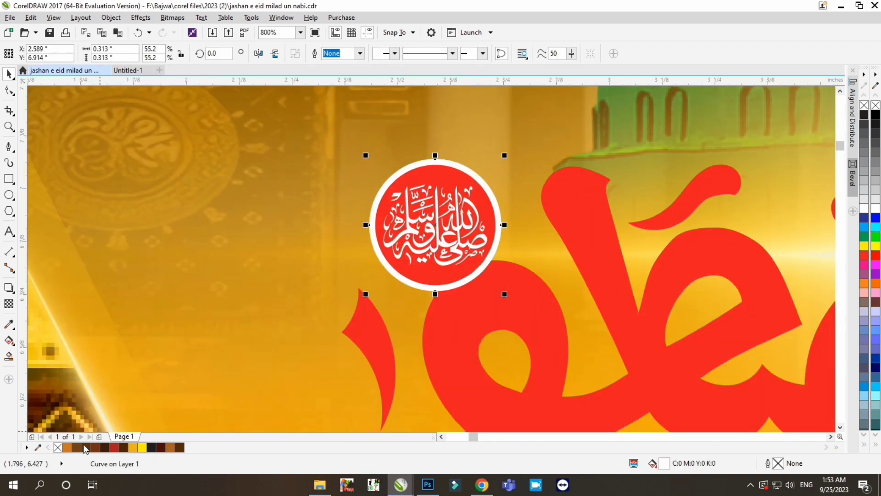
click(288, 161)
click(437, 161)
key(Delete)
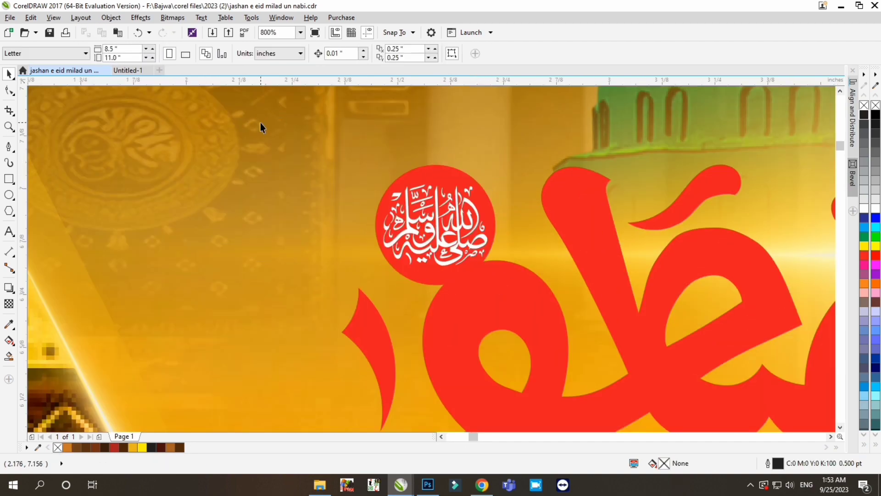
- Try to weld the red calligraphy together with its round salutation emblem
scroll(384, 209, down, 3)
drag(678, 199, 321, 285)
click(313, 54)
scroll(470, 221, up, 1)
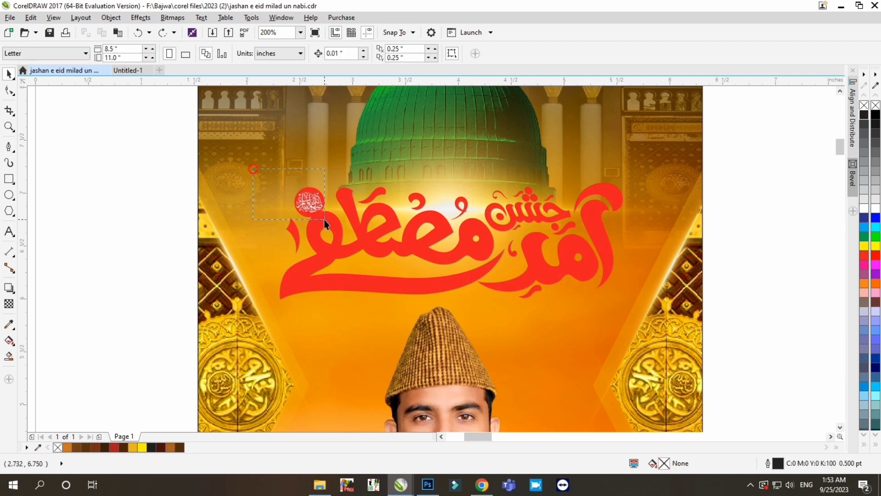
click(360, 187)
scroll(315, 201, up, 1)
mouse_move(324, 200)
mouse_down()
mouse_move(315, 192)
mouse_move(327, 191)
mouse_up()
click(217, 200)
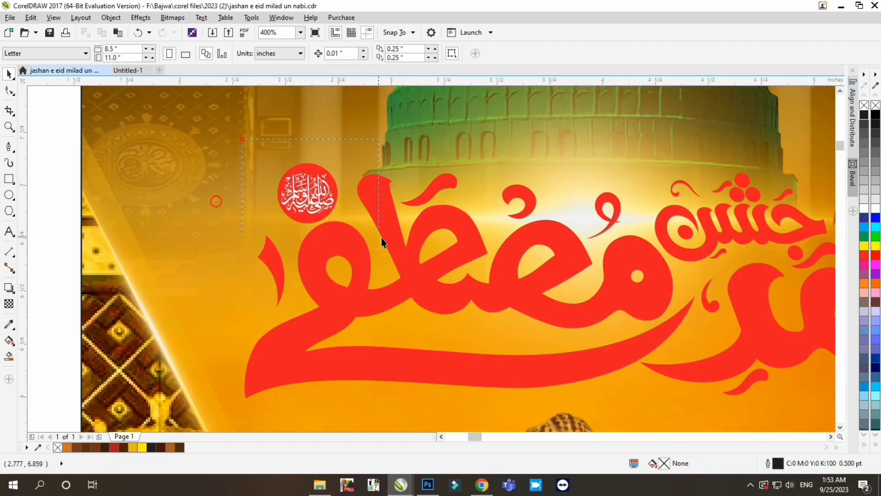
click(283, 195)
click(221, 153)
click(325, 205)
scroll(330, 217, down, 2)
- Copy the complete red calligraphy to the empty area beside the poster
drag(668, 159, 337, 287)
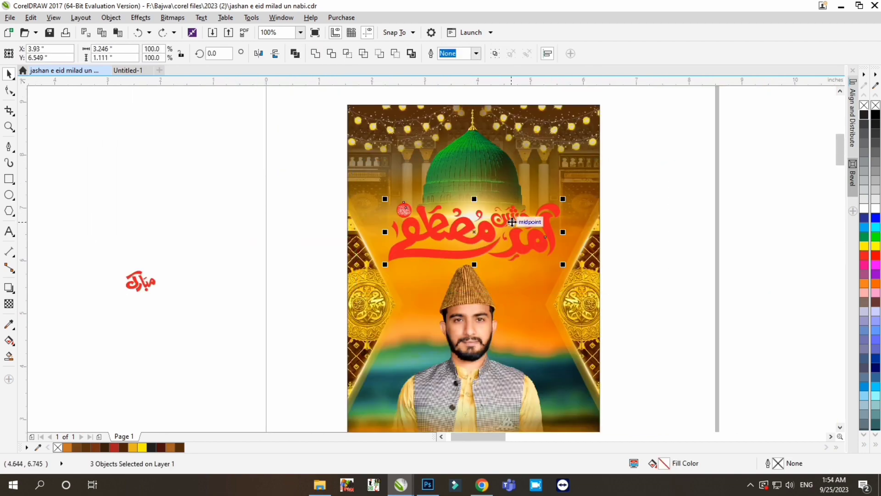
drag(517, 249, 258, 248)
right_click(258, 249)
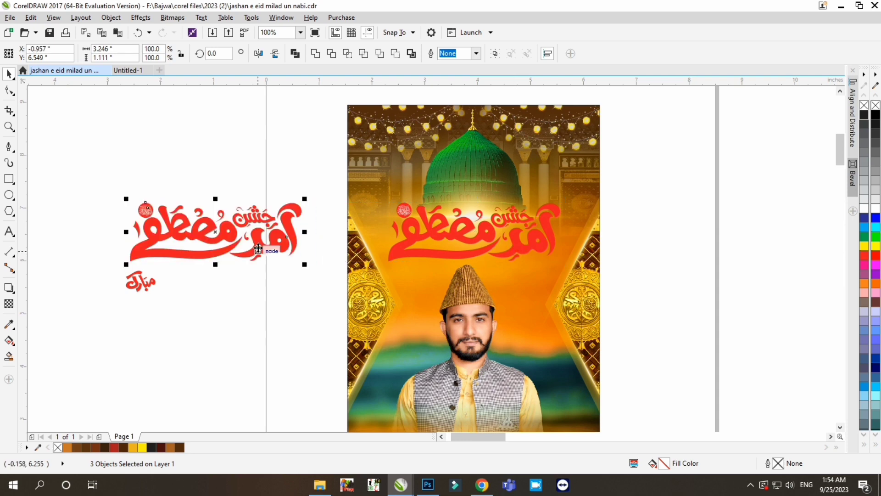
- Fill the main calligraphy lettering on the poster with orange (C0 M45 Y100 K0)
click(520, 253)
scroll(520, 254, down, 1)
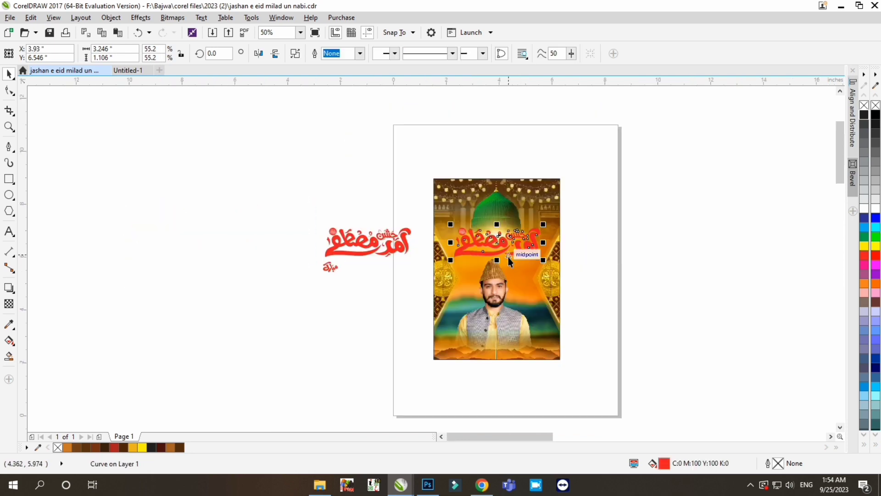
scroll(508, 257, up, 1)
click(862, 276)
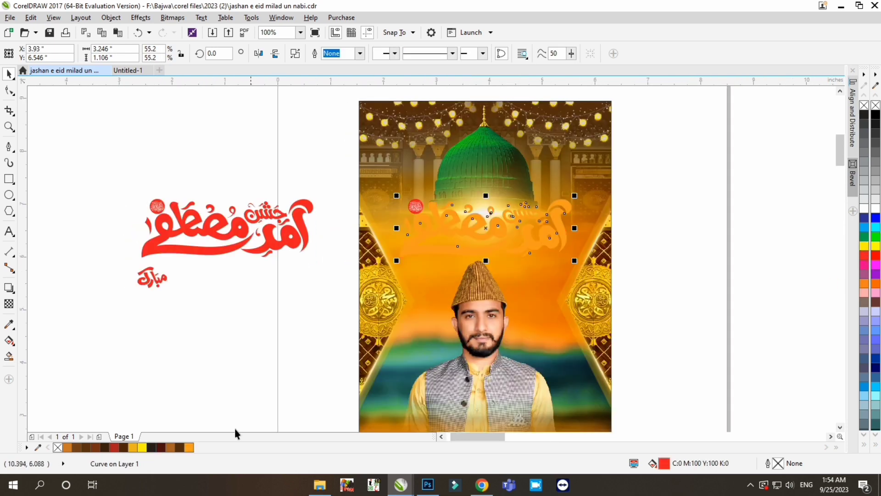
key(ctrl+k)
key(Escape)
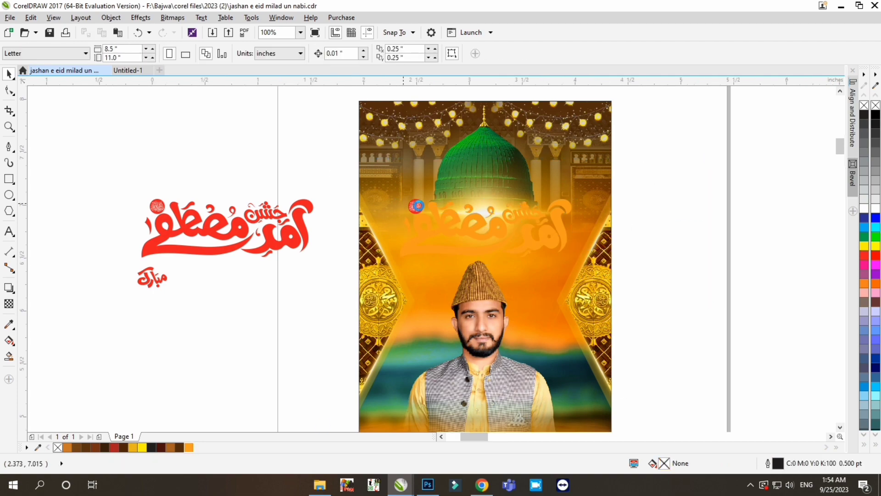
- Move the white salutation text off its circle and weld the circle with the orange calligraphy into one shape
scroll(404, 204, up, 1)
drag(430, 215, 378, 176)
scroll(575, 205, down, 1)
drag(729, 187, 477, 275)
scroll(538, 220, up, 1)
click(316, 54)
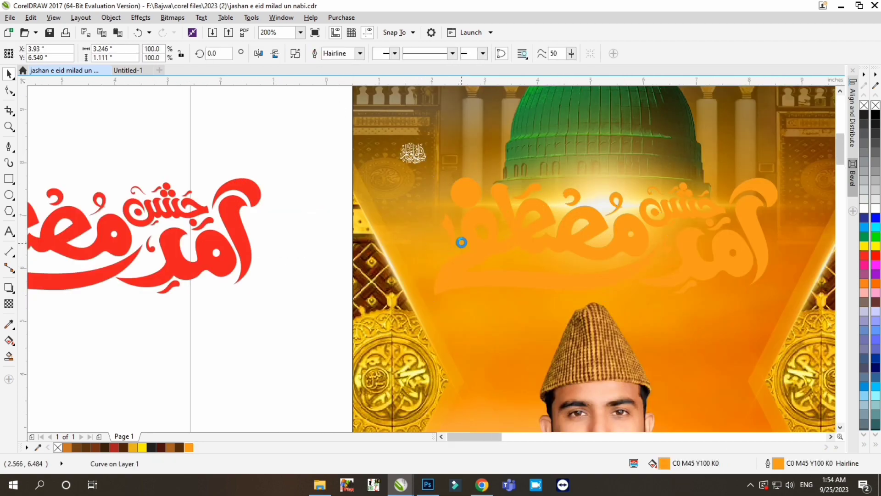
- Return the white salutation text to its circle and trim its shape out of the orange calligraphy
scroll(406, 133, up, 1)
scroll(545, 260, up, 1)
shift+click(487, 209)
click(330, 54)
scroll(380, 179, down, 1)
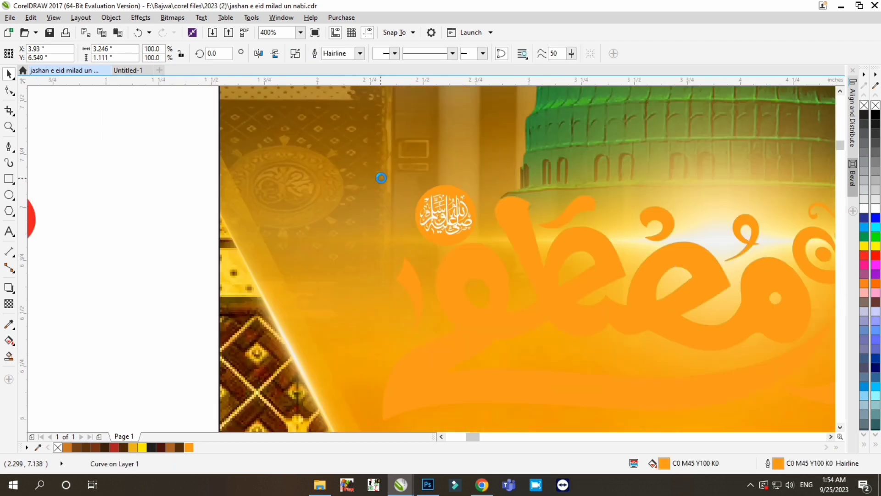
- Undo the trimming of the calligraphy and fill the salutation text set aside beside the poster with black
key(ctrl+z)
scroll(514, 161, down, 1)
click(488, 184)
click(864, 115)
scroll(449, 222, down, 1)
click(464, 205)
key(ctrl+k)
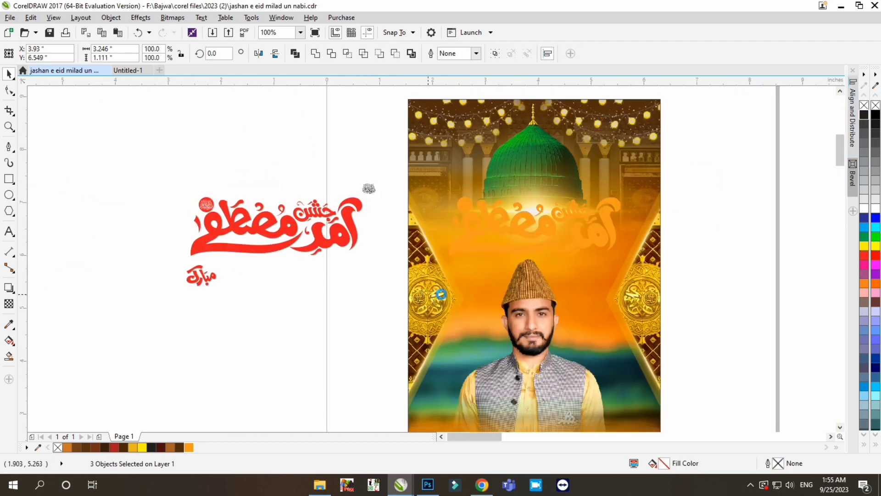
key(ctrl+z)
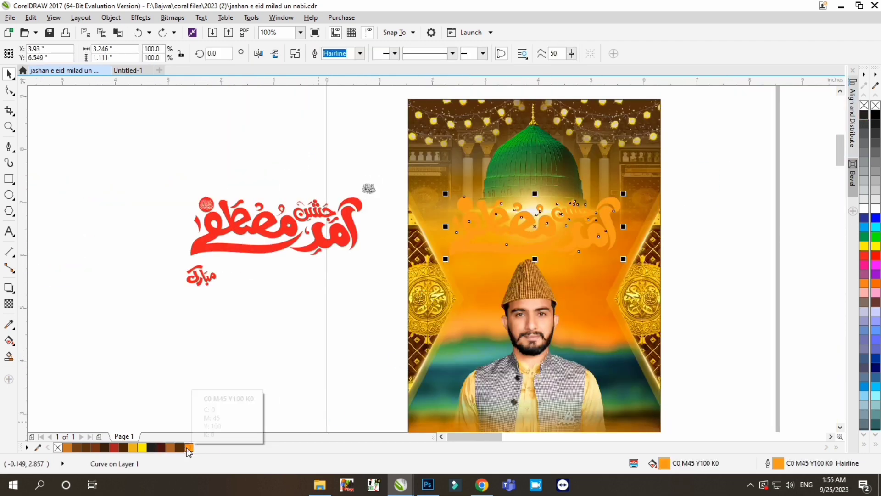
- Colour the poster calligraphy's fill and outline C1 M18 Y70 K0 and give it a 4 pt outline with rounded corners
drag(187, 448, 244, 436)
double_click(777, 463)
click(366, 171)
click(340, 244)
click(404, 247)
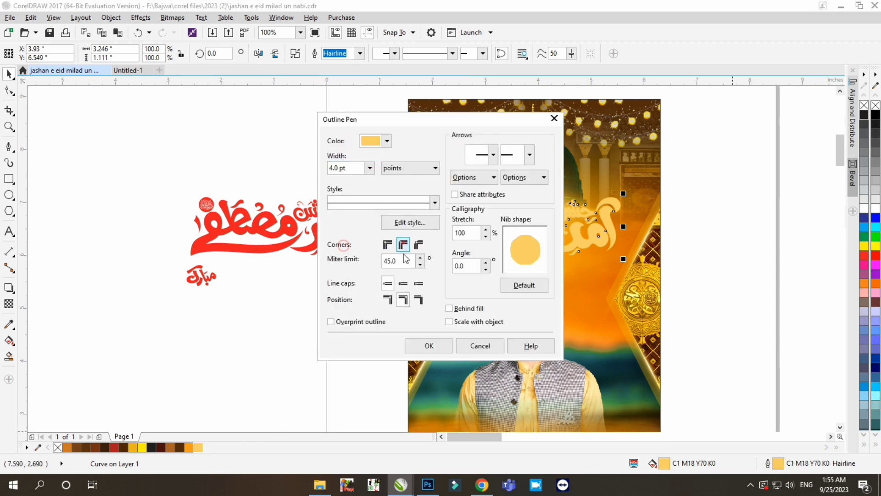
click(404, 283)
click(431, 344)
double_click(778, 463)
click(369, 169)
click(340, 244)
click(429, 344)
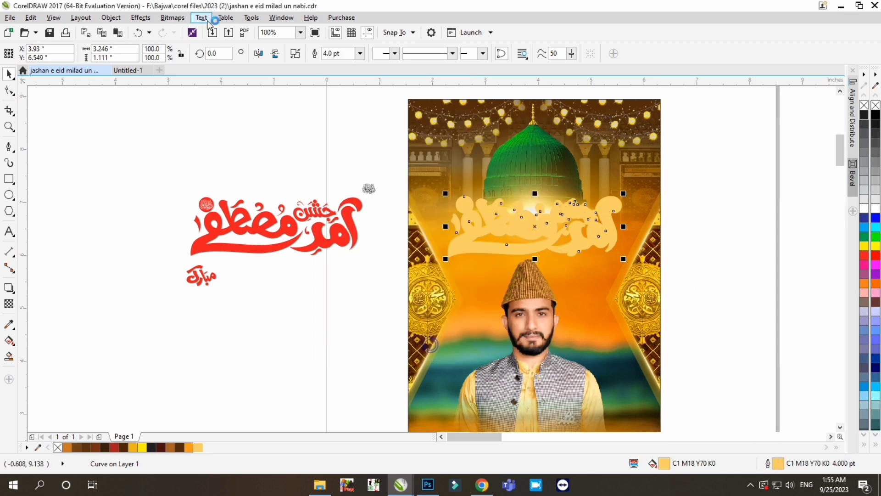
- Convert the pale yellow calligraphy to a 500 dpi CMYK bitmap and apply a Gaussian Blur with a 35-pixel radius
click(171, 18)
click(192, 31)
click(408, 299)
click(164, 20)
mouse_move(180, 257)
click(340, 270)
drag(432, 199, 421, 303)
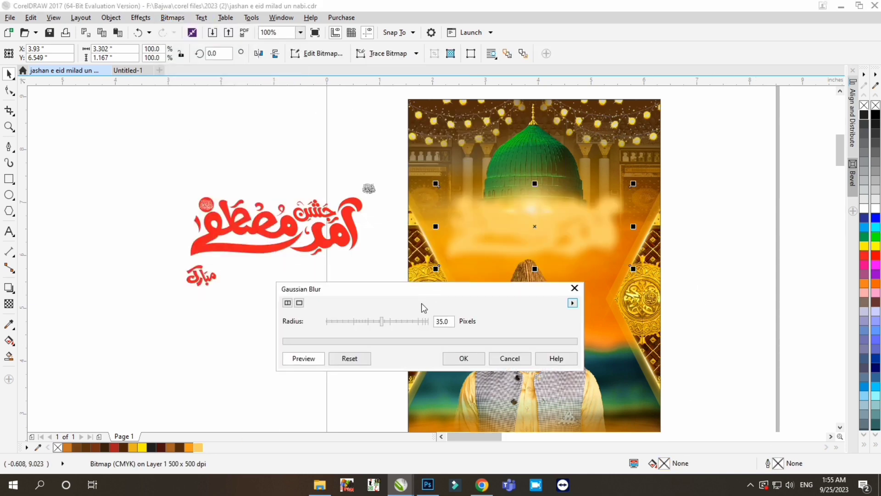
click(464, 358)
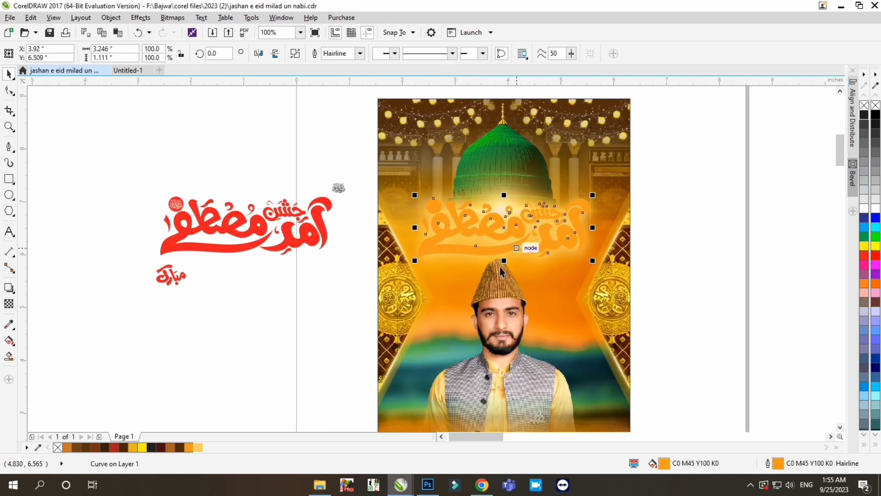
- Fill the orange calligraphy over the glow with red (C0 M100 Y100 K0) and place a copy of it at the poster's right edge
click(865, 256)
click(853, 174)
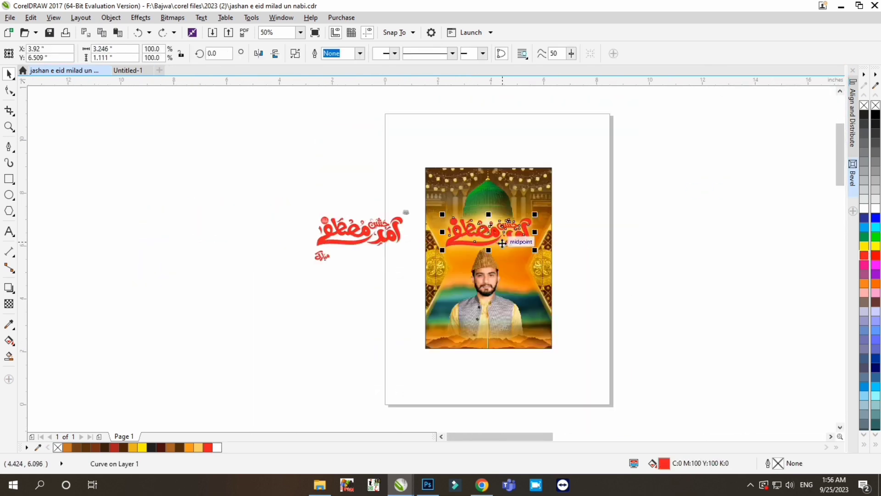
click(497, 236)
scroll(496, 236, up, 1)
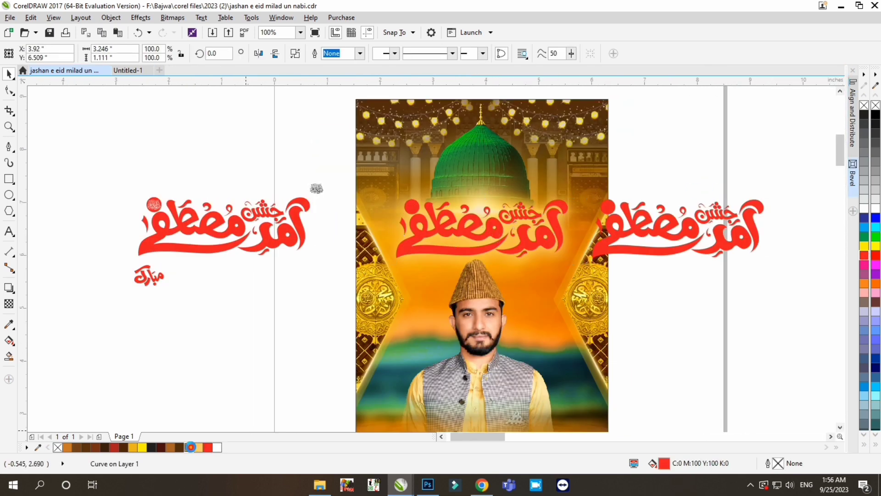
- Colour the poster calligraphy's fill and outline orange (C0 M45 Y100 K0) and set its outline width to 8 pt
click(191, 448)
right_click(191, 447)
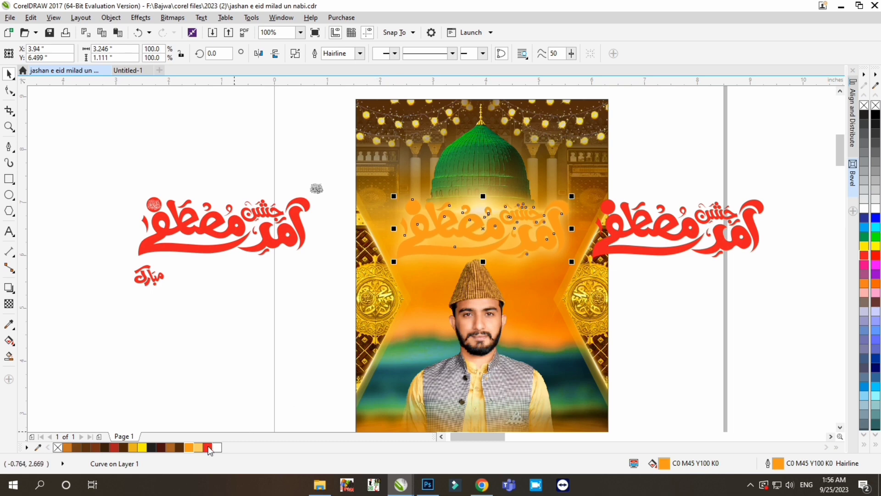
double_click(780, 460)
click(370, 169)
click(334, 255)
key(Return)
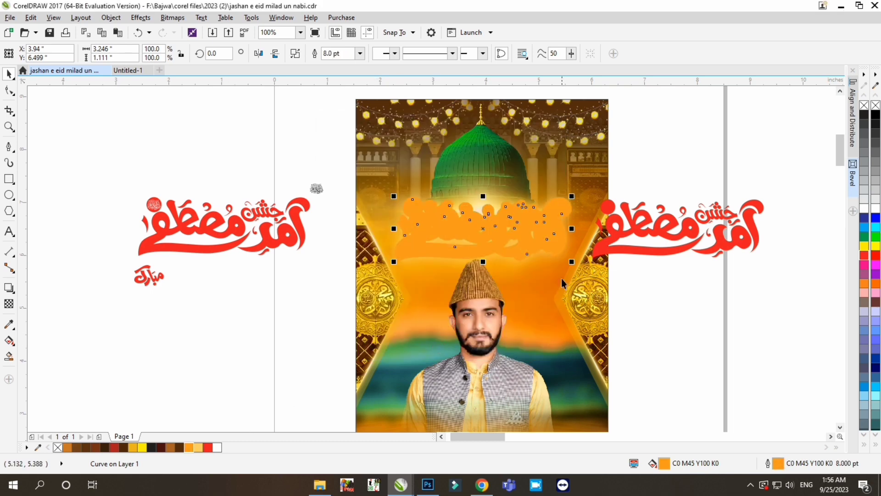
- Make a copy of the orange calligraphy offset slightly up and left, coloured white with a 6 pt outline
click(864, 209)
right_click(865, 209)
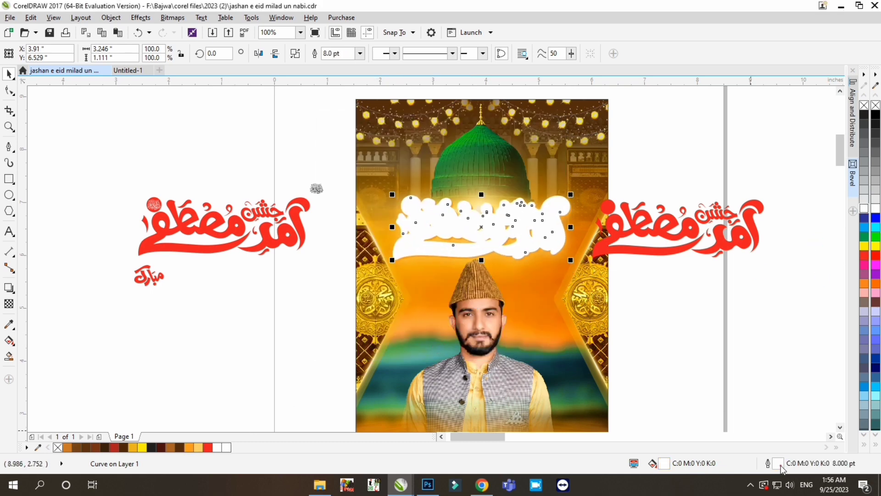
double_click(780, 462)
text(6)
key(Return)
scroll(482, 208, up, 2)
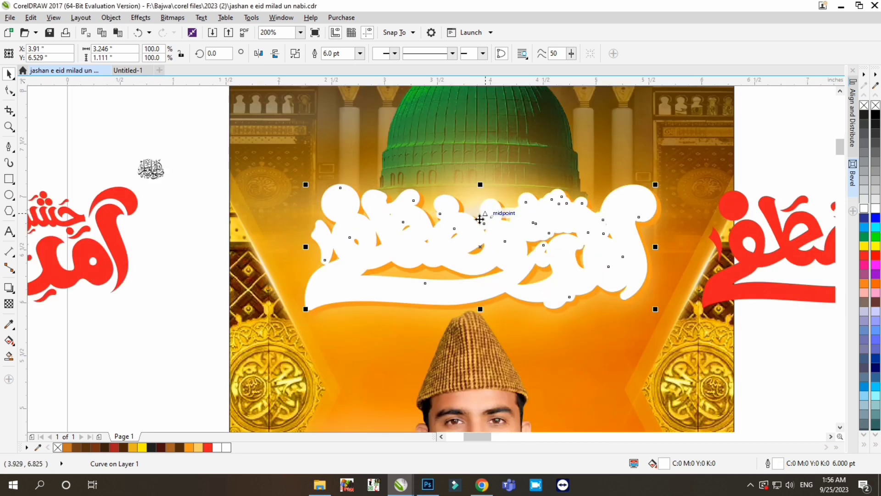
- Tint the white calligraphy pale cream and place a copy of the red calligraphy on top, nudged slightly up and left
click(199, 447)
click(207, 439)
scroll(460, 333, down, 1)
click(648, 316)
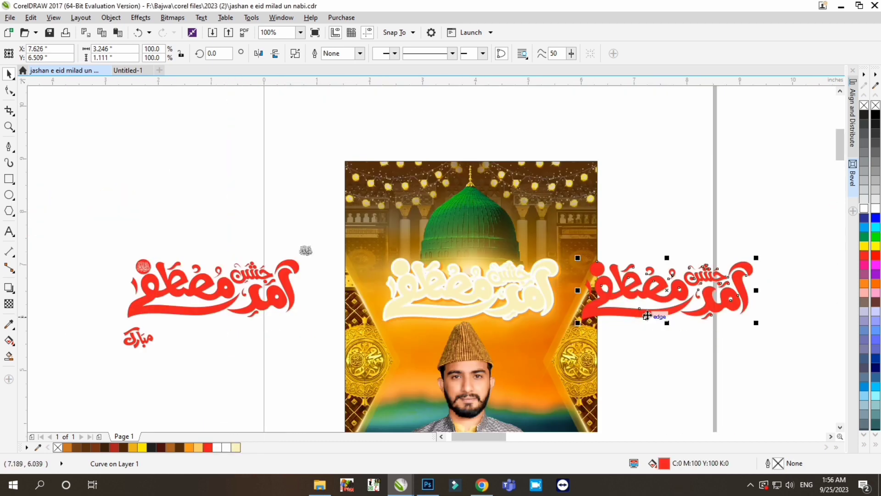
scroll(461, 317, up, 1)
key(Up)
key(Left)
scroll(445, 273, down, 1)
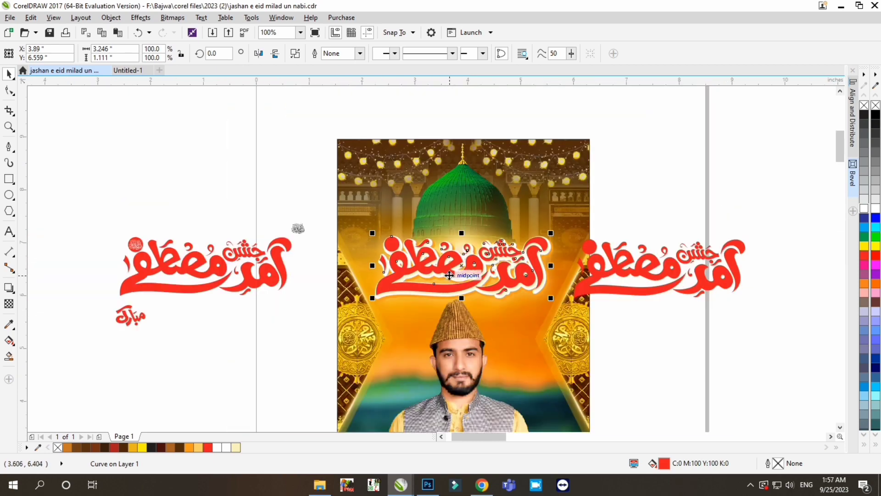
- Move the spare red calligraphy farther away from the poster and recolour the cream layer with C1 M18 Y70 K0
drag(643, 293, 712, 282)
click(465, 296)
scroll(469, 289, up, 1)
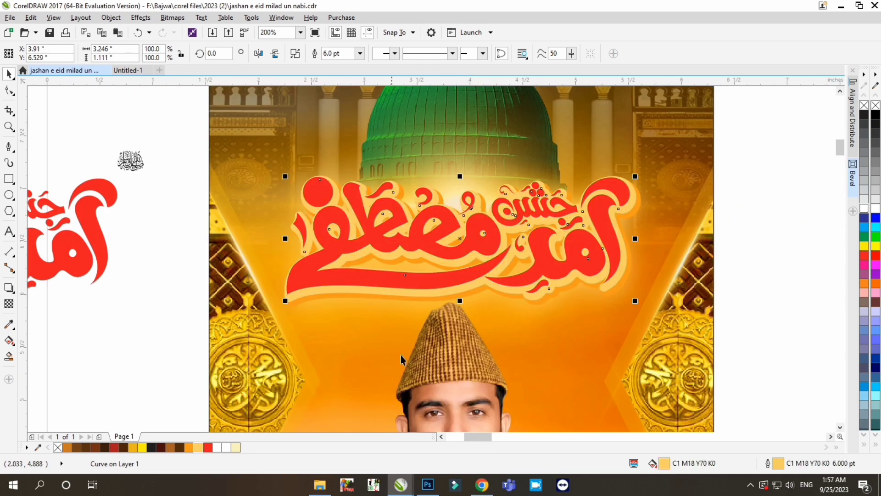
- Place the blurred glow bitmap behind the calligraphy inside the poster's PowerClip frame
scroll(444, 308, down, 1)
click(444, 307)
scroll(448, 305, up, 1)
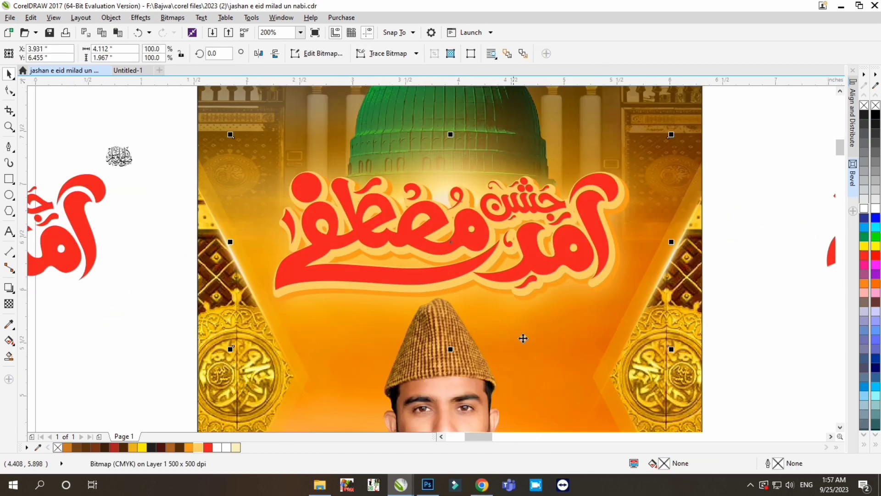
right_click(641, 352)
click(664, 374)
click(611, 337)
key(alt+o)
key(w)
key(p)
click(582, 374)
right_click(513, 351)
click(546, 321)
- Add a downward drop shadow to the orange calligraphy layer
scroll(472, 297, up, 1)
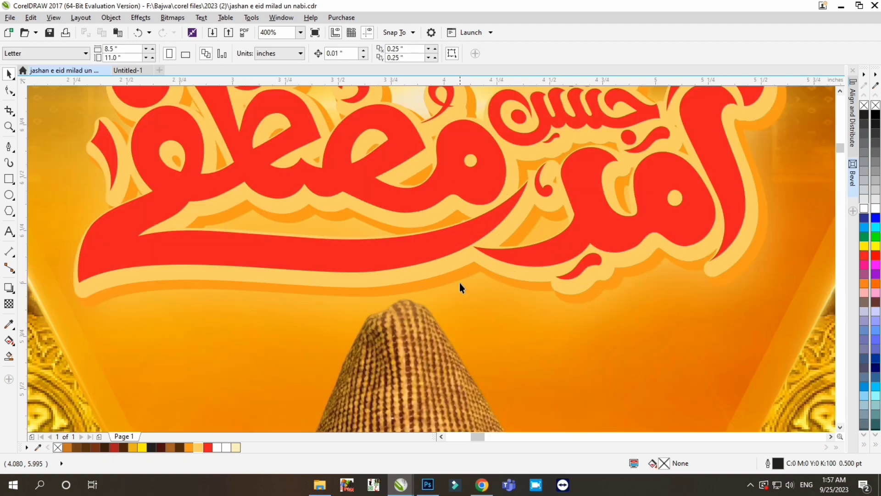
click(455, 275)
key(alt+s)
scroll(447, 309, down, 1)
drag(440, 181, 439, 308)
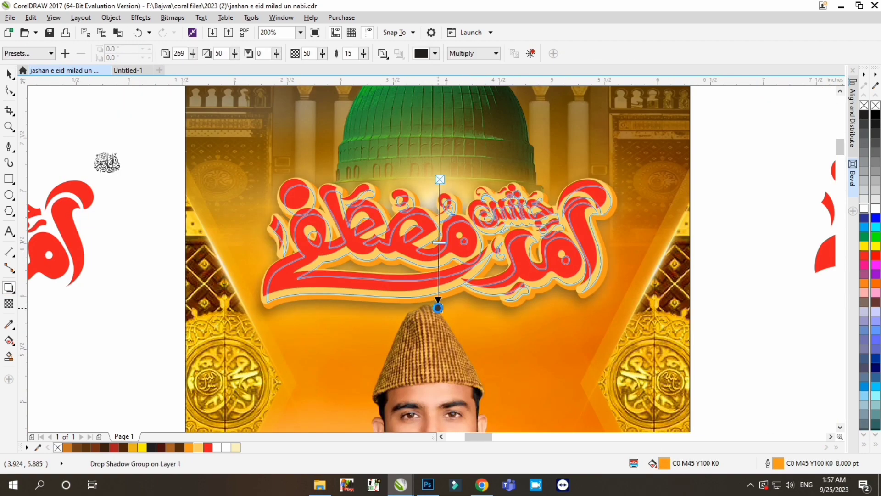
- Set the drop shadow's feathering to 6 and its colour to dark brown (C37 M82 Y100 K54)
click(420, 283)
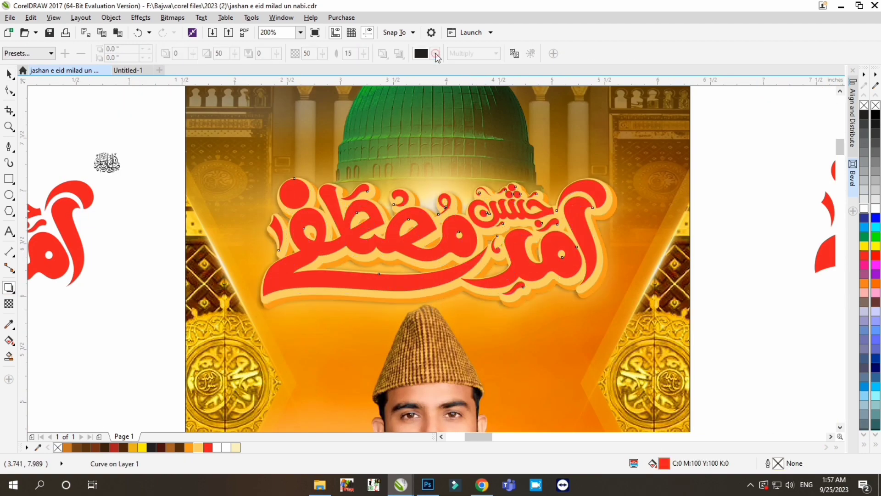
click(436, 54)
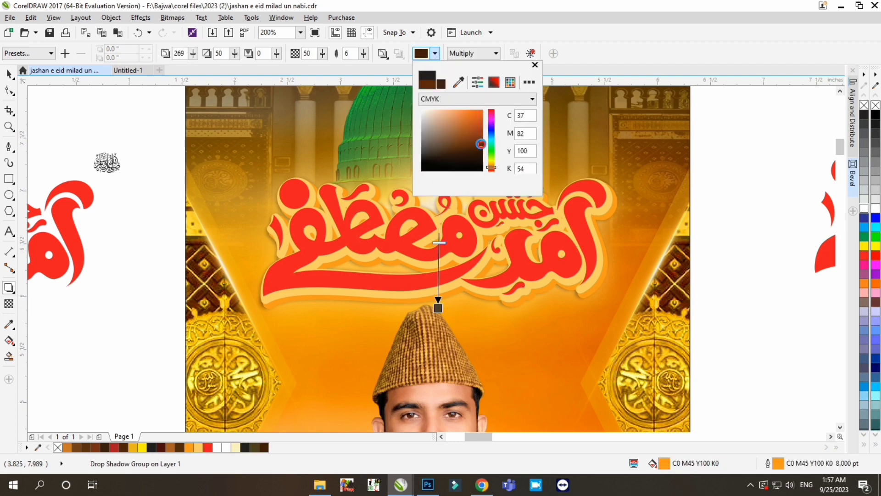
scroll(439, 309, up, 1)
scroll(466, 272, down, 1)
click(8, 72)
click(78, 114)
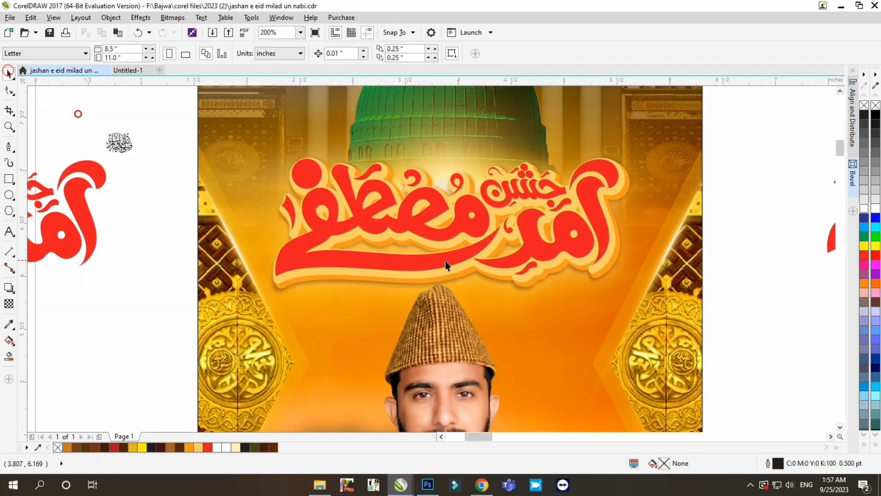
- Apply a vertical fountain fill to the top calligraphy layer, running from red down to dark red
click(470, 226)
click(672, 303)
click(551, 271)
click(542, 250)
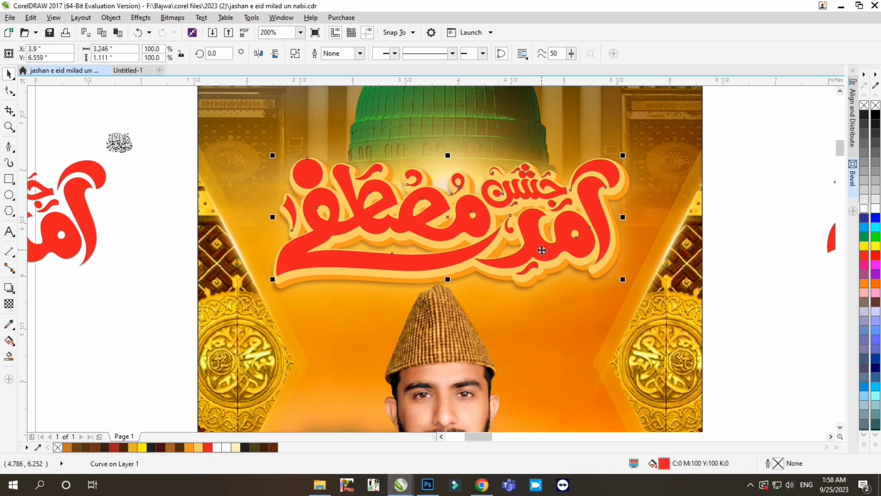
key(g)
drag(453, 171, 451, 265)
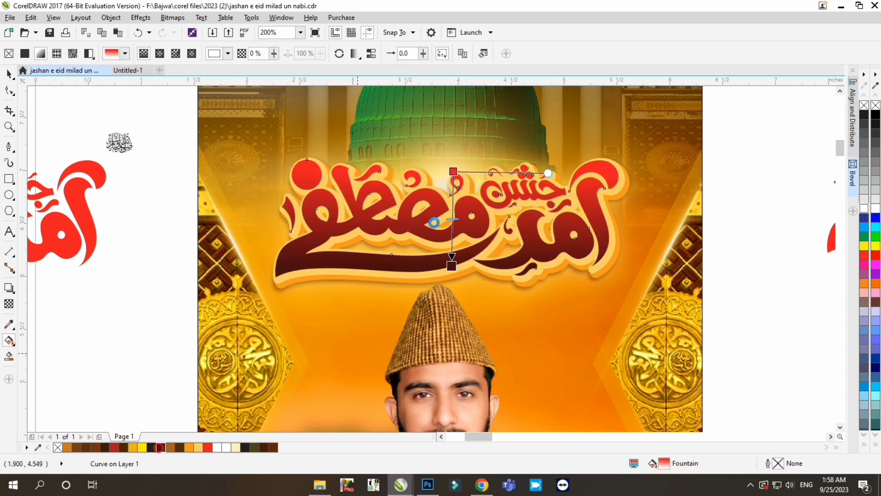
drag(160, 450, 195, 438)
scroll(413, 302, down, 2)
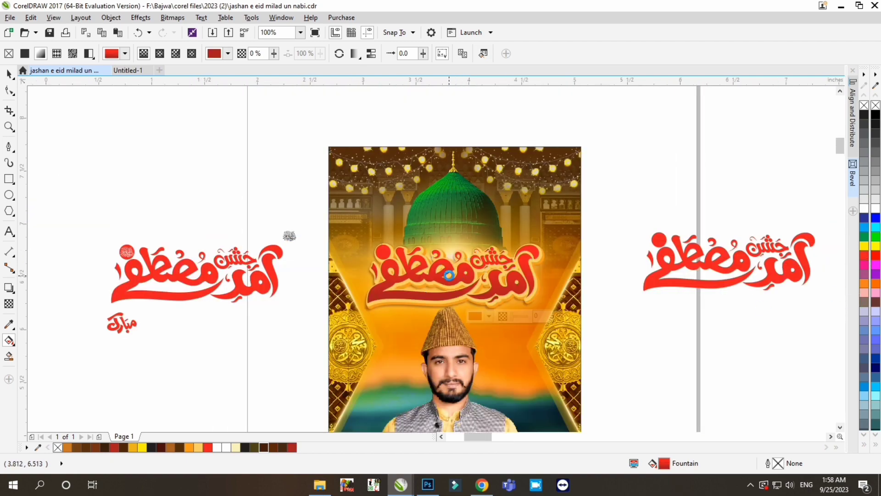
- Recolour the calligraphy's fountain fill to run from orange-brown at the top to very dark brown at the bottom
scroll(406, 267, up, 2)
drag(464, 241, 461, 247)
drag(864, 247, 856, 286)
click(462, 319)
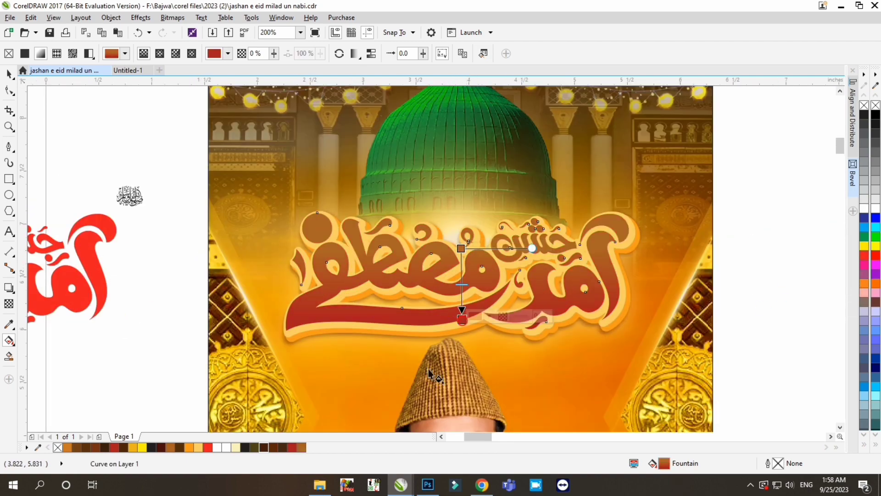
drag(303, 449, 304, 450)
drag(358, 458, 358, 457)
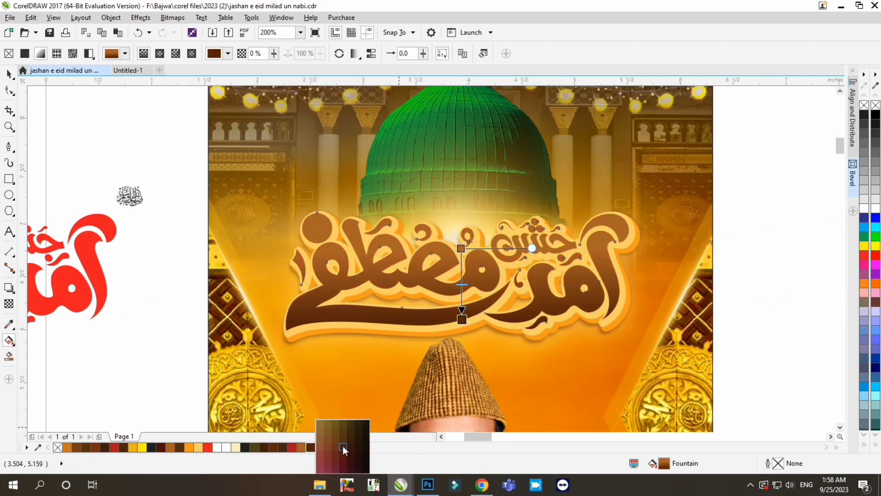
click(358, 448)
scroll(515, 219, down, 1)
key(space)
scroll(495, 251, down, 1)
scroll(495, 265, up, 1)
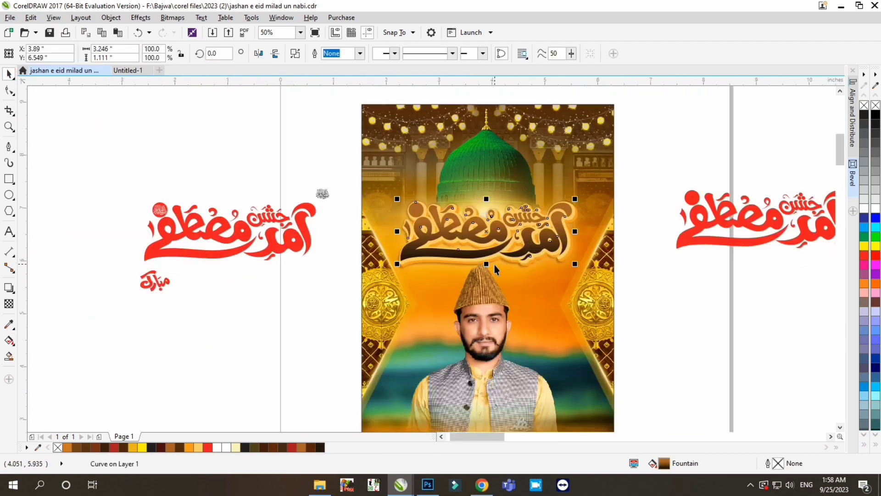
- Scale the gradient calligraphy down to 24.2% and convert it to a 2000 dpi CMYK bitmap with transparent background
scroll(520, 230, up, 1)
click(173, 18)
drag(628, 171, 496, 182)
scroll(476, 223, up, 1)
click(192, 31)
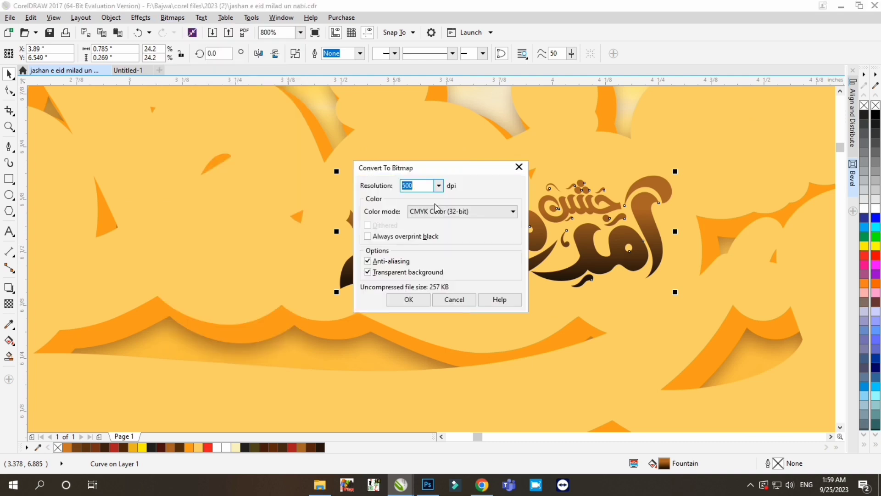
text(2000)
click(415, 298)
- Apply the Plastic effect with highlight 93, depth 100 and smoothness 100, and enlarge the calligraphy bitmap to 413.6% over its backing
click(173, 17)
mouse_move(202, 365)
click(332, 408)
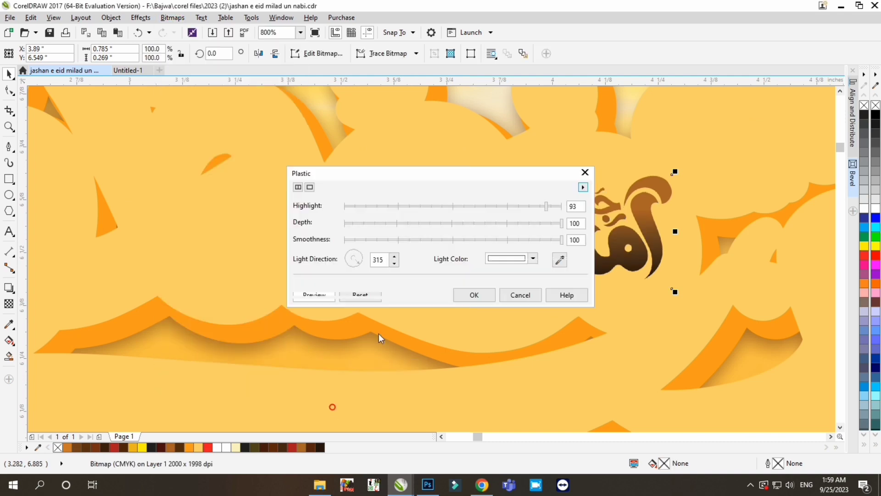
drag(523, 172, 261, 147)
click(217, 269)
scroll(442, 243, down, 4)
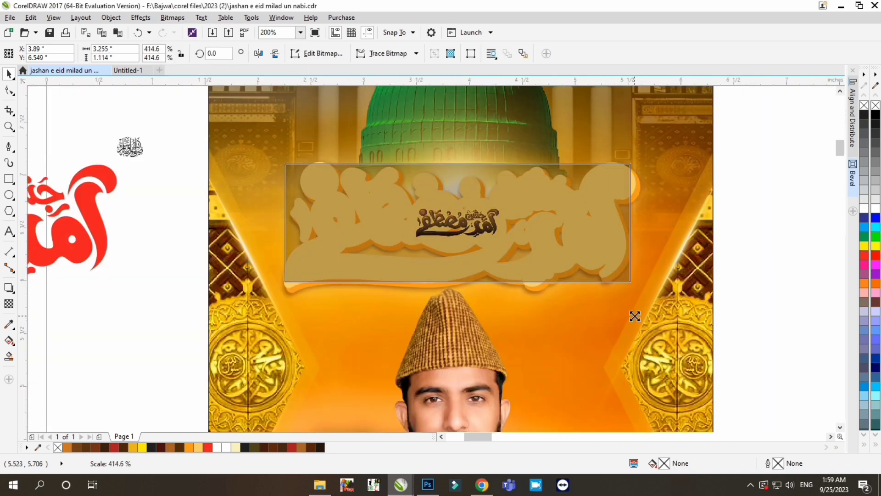
drag(638, 160, 635, 163)
- Raise the calligraphy bitmap's saturation to 80
key(ctrl+shift+u)
drag(452, 163, 707, 251)
drag(648, 340, 692, 340)
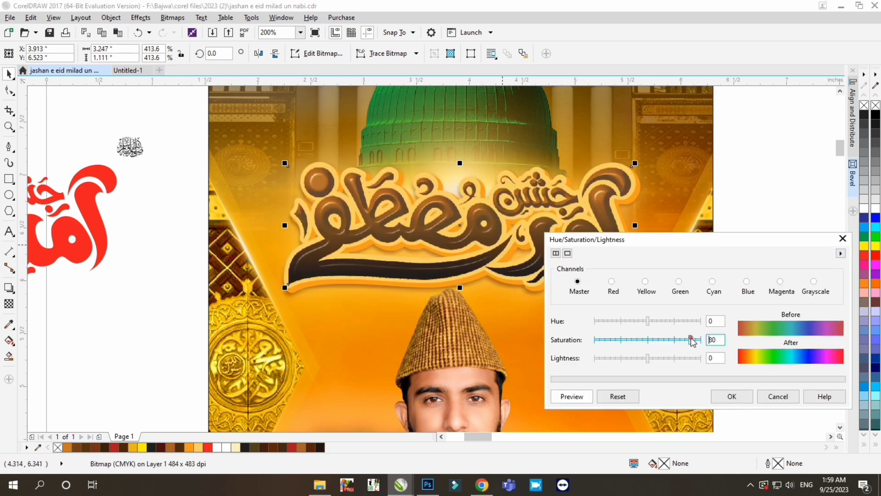
click(721, 393)
- Adjust the calligraphy bitmap to brightness 2 and contrast 96
key(ctrl+b)
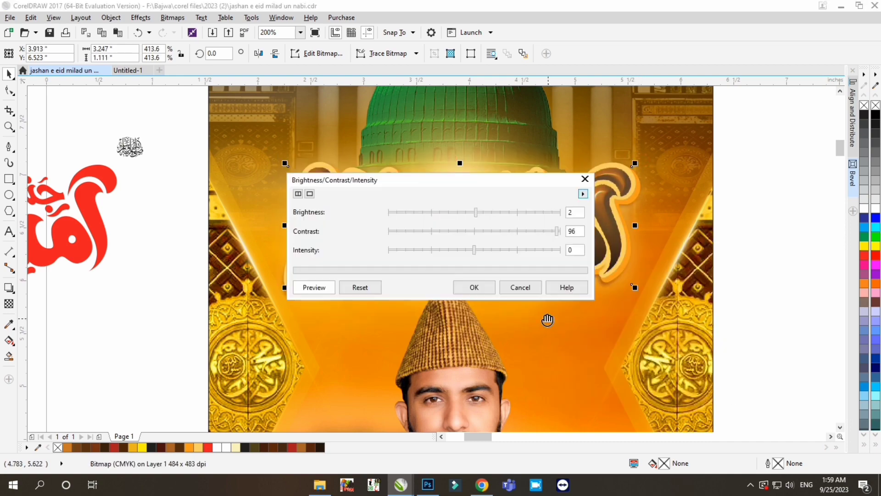
drag(480, 179, 445, 304)
key(Return)
scroll(463, 271, down, 1)
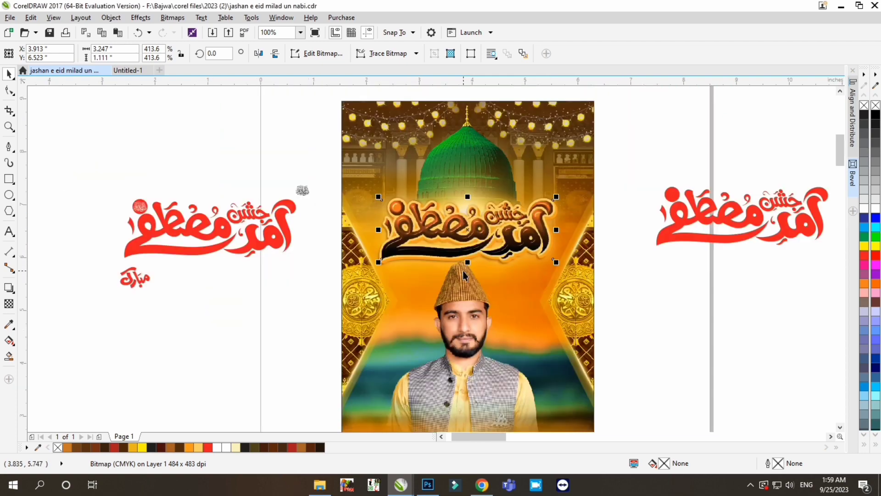
- Place a copy of the embossed calligraphy bitmap straight below the title, over the portrait
scroll(463, 270, down, 1)
scroll(464, 299, up, 1)
drag(465, 343, 466, 343)
right_click(466, 343)
scroll(466, 236, up, 1)
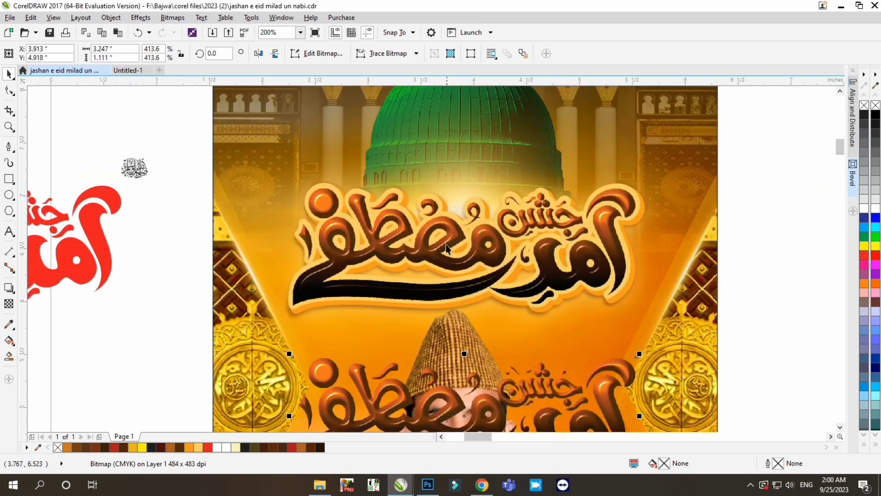
- Try a hue shift of 139 on the title's calligraphy bitmap with Hue/Saturation/Lightness
click(446, 244)
key(ctrl+shift+u)
drag(450, 154, 690, 199)
click(641, 281)
click(652, 280)
click(670, 280)
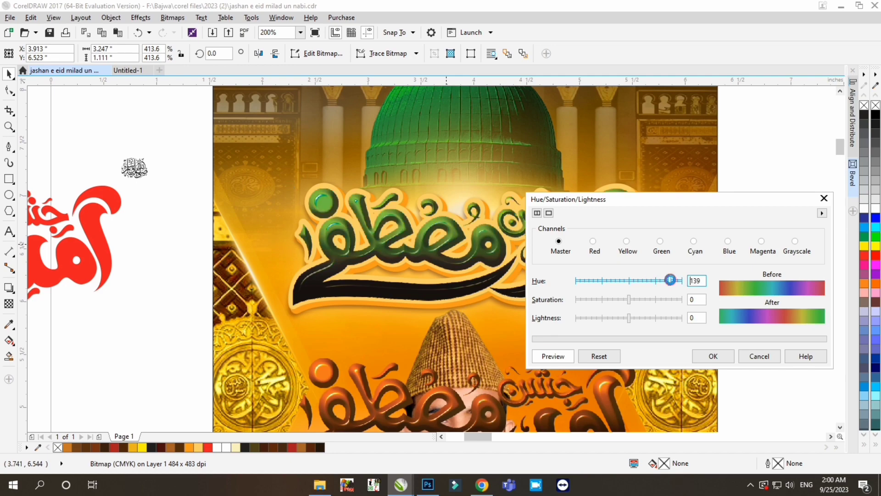
click(657, 280)
click(719, 358)
scroll(478, 210, down, 2)
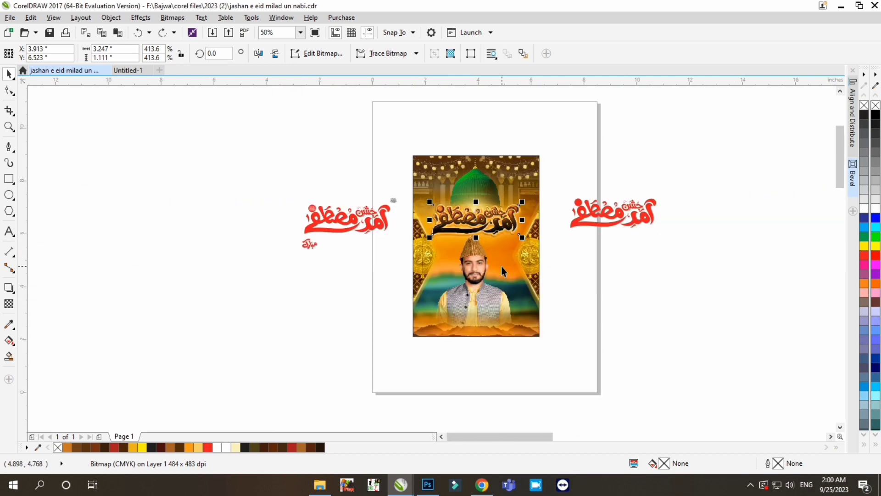
key(Escape)
- Place the small calligraphy emblem on the title's round dot and fill it dark brown (C39 M82 Y96 K58)
scroll(467, 214, up, 2)
scroll(499, 266, down, 2)
scroll(545, 261, up, 1)
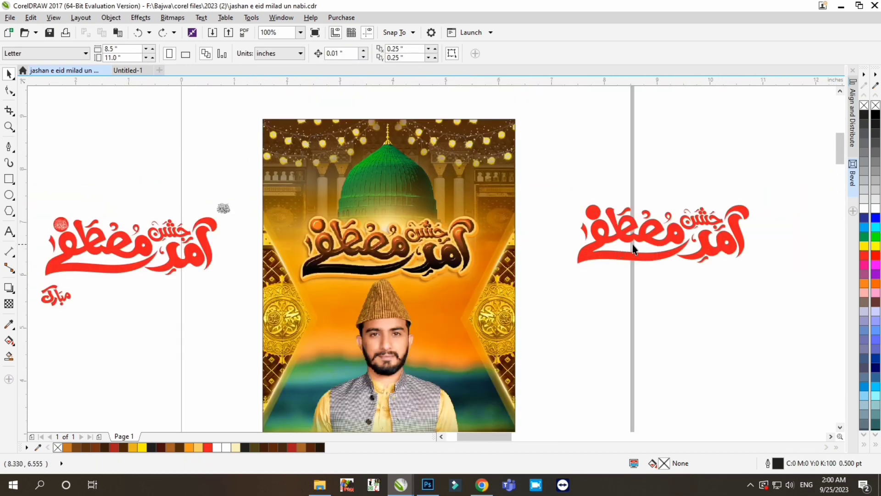
scroll(532, 263, down, 1)
scroll(525, 264, up, 1)
click(511, 225)
scroll(511, 225, up, 3)
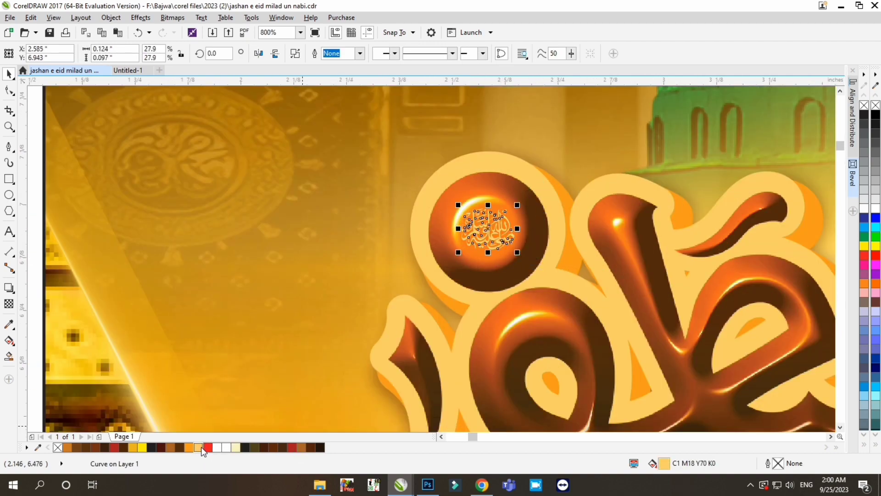
scroll(487, 244, down, 2)
scroll(487, 242, up, 2)
click(312, 447)
scroll(464, 220, down, 3)
- Place the word مبارک in dark brown on a cream ellipse over the title's long lower stroke
drag(165, 273, 211, 300)
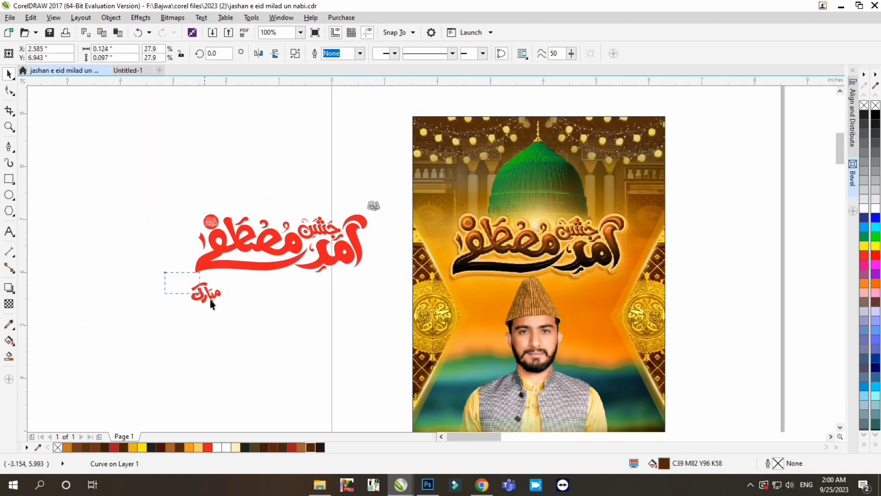
scroll(518, 269, up, 1)
scroll(492, 267, up, 1)
drag(532, 233, 546, 233)
click(544, 294)
scroll(544, 293, up, 1)
click(533, 243)
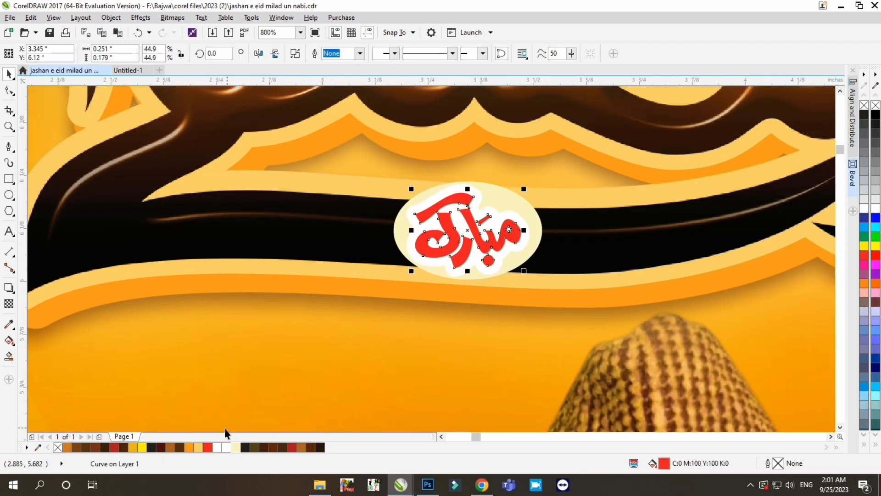
- Give the cream ellipse behind مبارک an orange hairline outline (C0 M45 Y100 K0)
double_click(775, 467)
click(370, 167)
click(339, 214)
click(429, 346)
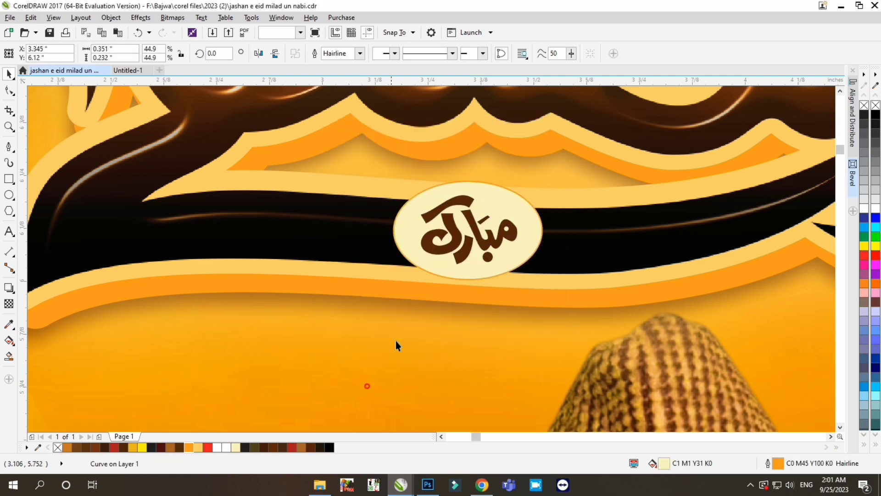
click(367, 386)
- Delete the leftover red calligraphy beside the poster and save the drawing
scroll(401, 331, down, 2)
scroll(517, 145, down, 1)
drag(102, 143, 350, 273)
key(Delete)
scroll(538, 249, down, 1)
scroll(519, 234, up, 1)
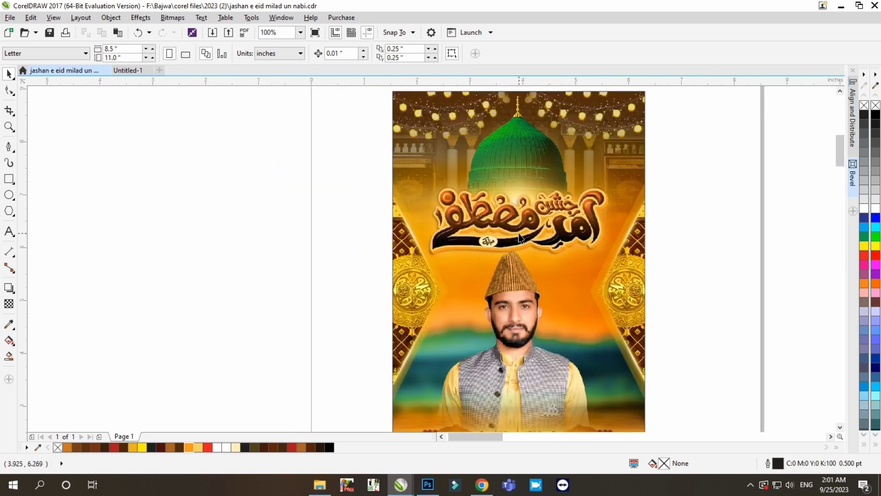
key(ctrl+z)
key(ctrl+shift+z)
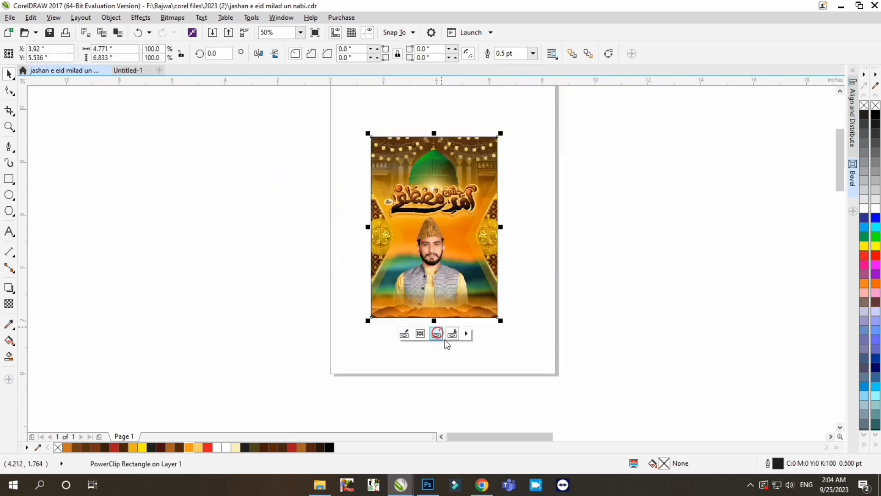
click(604, 275)
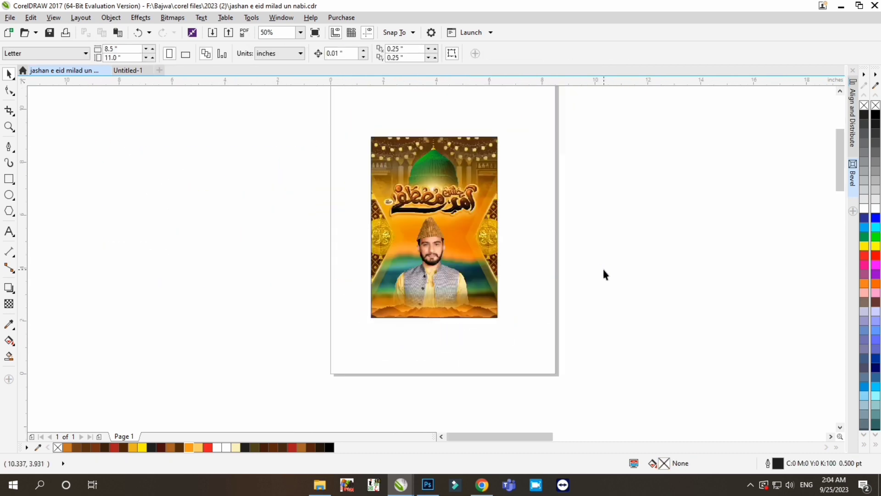
key(ctrl+s)
- Copy the slanted golden light streak from the PowerClip contents and paste it outside the frame on the page
scroll(433, 182, up, 1)
drag(690, 141, 321, 284)
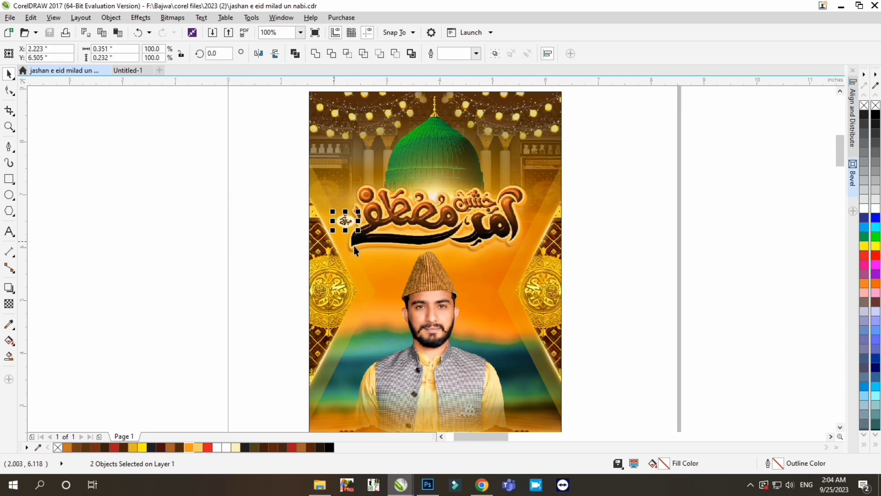
double_click(437, 189)
scroll(437, 180, down, 1)
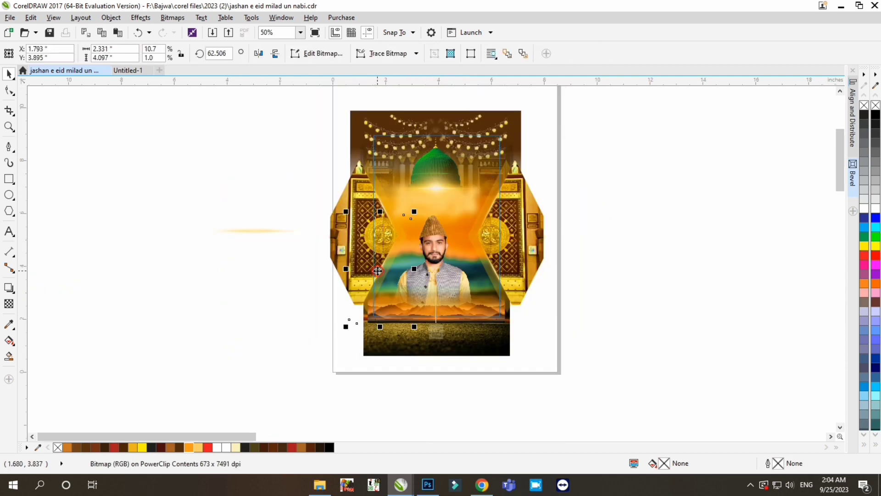
click(440, 331)
click(614, 250)
key(ctrl+v)
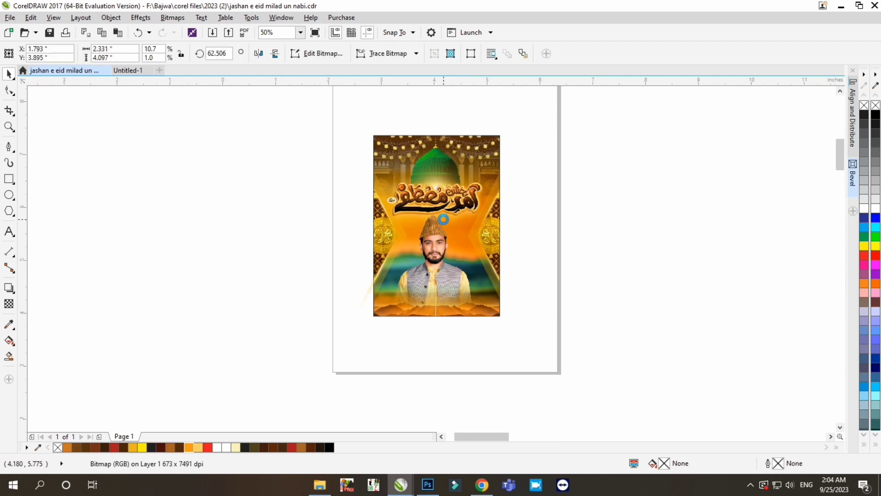
- Turn the light streak horizontal, resize it to about 1.293 by 0.826 inches and set it on the title's lower stroke
scroll(443, 220, up, 1)
drag(333, 313, 441, 233)
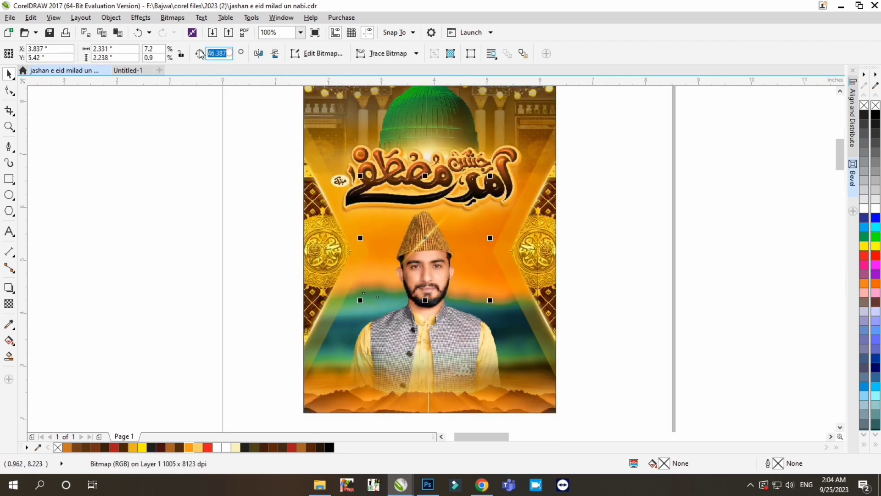
drag(494, 225, 448, 188)
scroll(449, 187, up, 1)
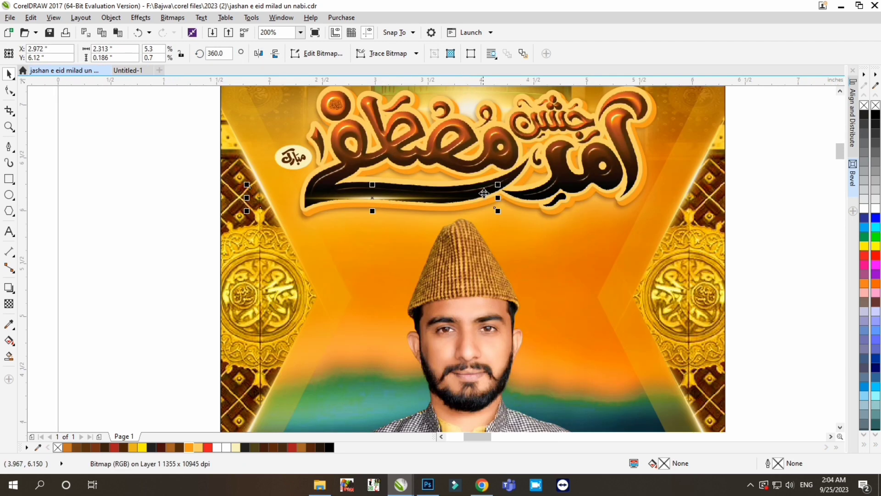
drag(389, 187, 444, 150)
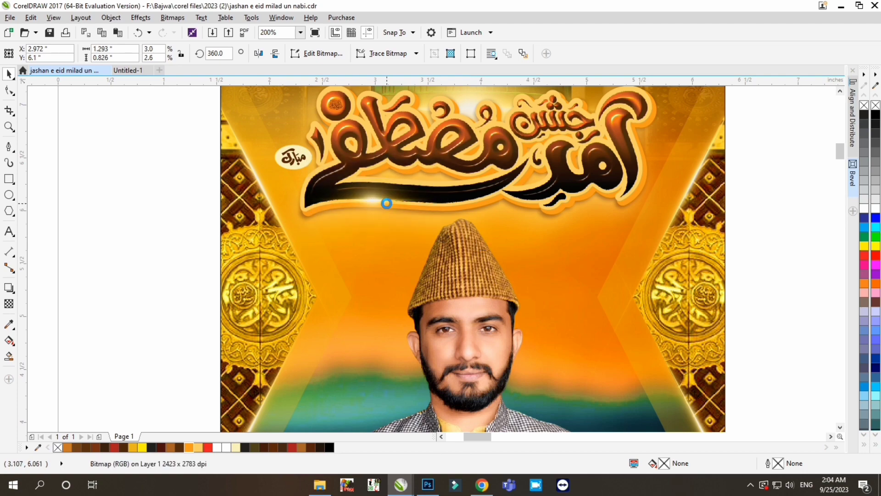
- Copy the light glint to the lower letters at the title's right end and shrink the copy to about 0.958 by 0.612 inches
drag(387, 203, 582, 190)
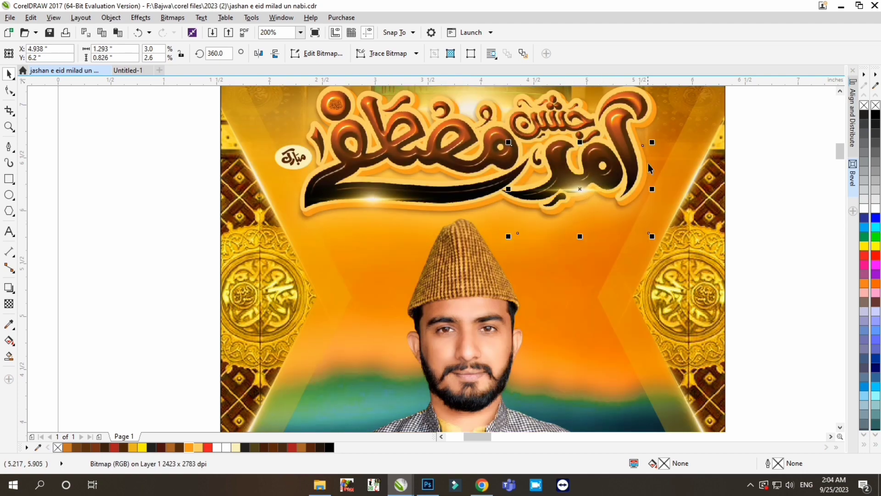
drag(653, 142, 633, 153)
scroll(482, 265, down, 1)
scroll(533, 222, up, 1)
- Add another glint copy, rotate it to 42.89° and place it over the upper letters in the title's left half
drag(533, 222, 534, 228)
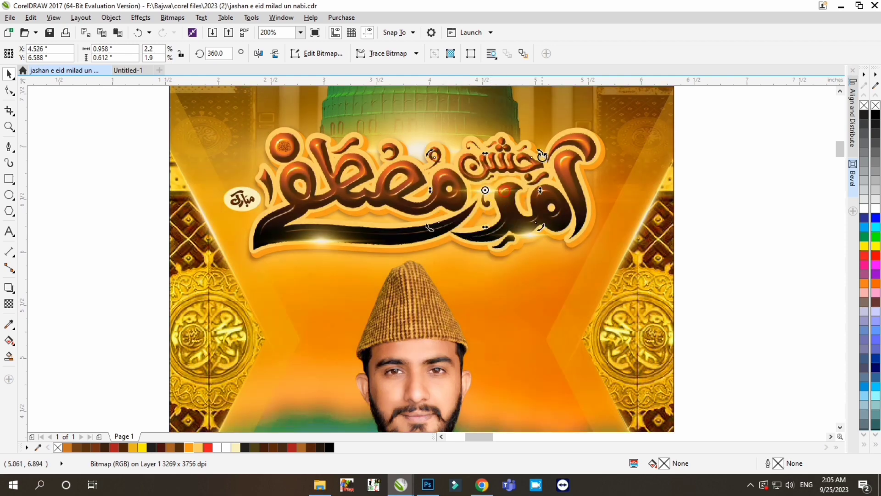
drag(542, 156, 499, 145)
drag(497, 179, 414, 164)
scroll(482, 196, down, 1)
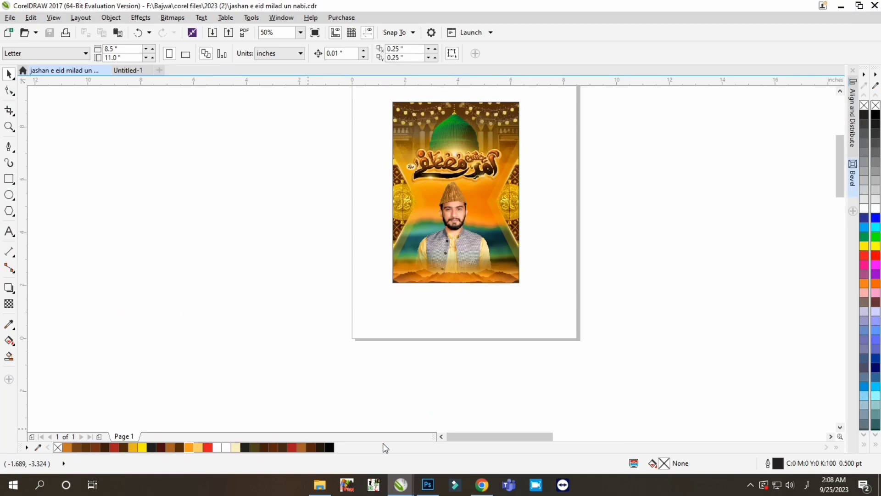
- Convert the faded crowd photo inside the PowerClip to a 200 dpi CMYK bitmap and fade its left side with linear transparency
key(ctrl+v)
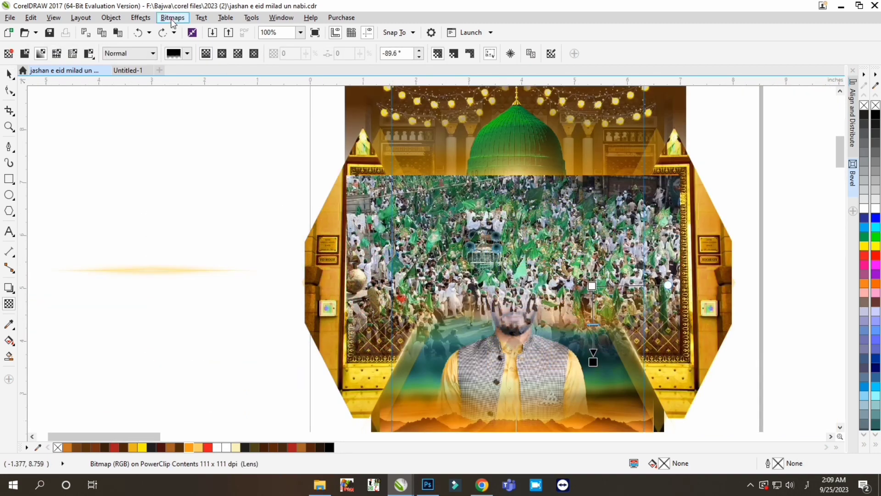
click(172, 23)
click(186, 28)
click(413, 303)
drag(475, 251, 372, 240)
click(174, 20)
click(185, 28)
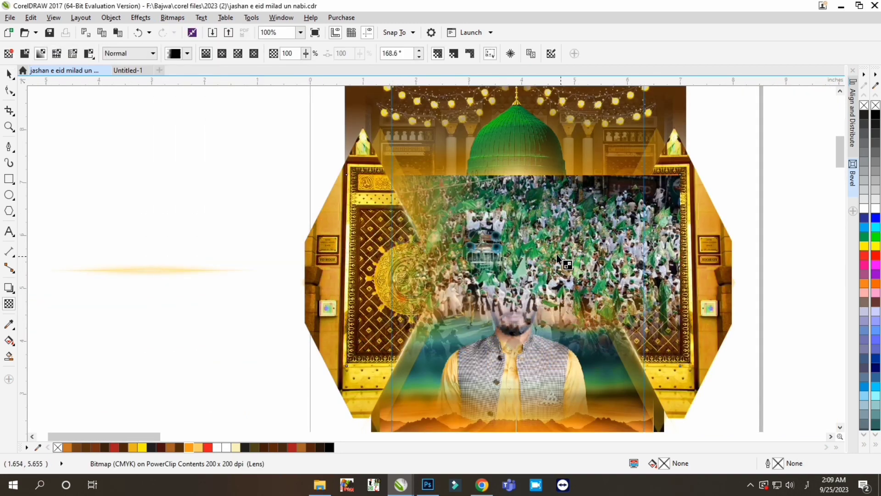
- Fade the crowd photo's right side with linear transparency and convert the result to a bitmap
drag(561, 257, 641, 245)
click(172, 18)
click(184, 30)
click(413, 304)
- Fade the crowd photo's upper edge with linear transparency and flatten it into a bitmap again
drag(505, 181, 507, 224)
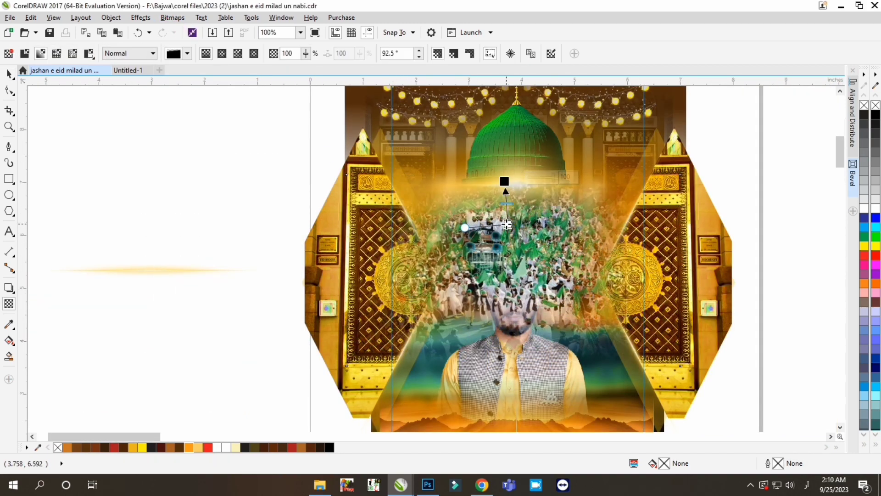
click(173, 18)
click(185, 29)
click(413, 304)
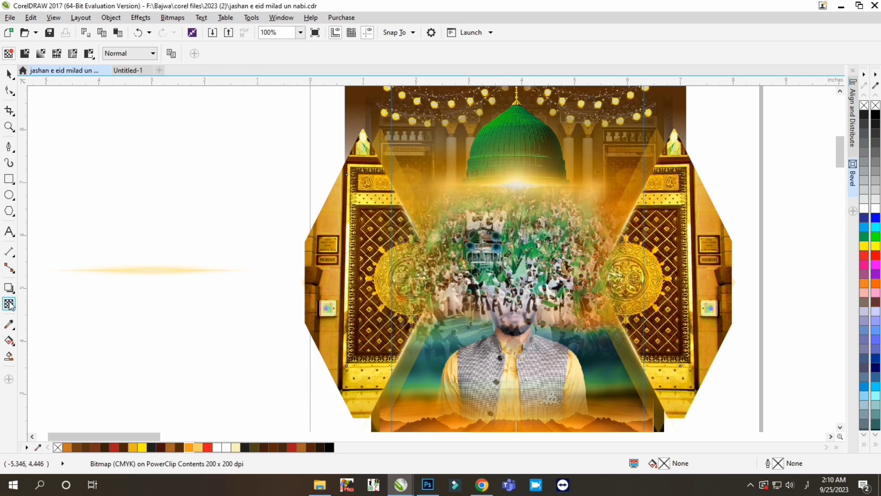
- Make the whole crowd photo faintly transparent, shift it slightly down behind the portrait and finish editing the PowerClip
click(9, 304)
click(513, 386)
click(9, 74)
drag(513, 270, 514, 288)
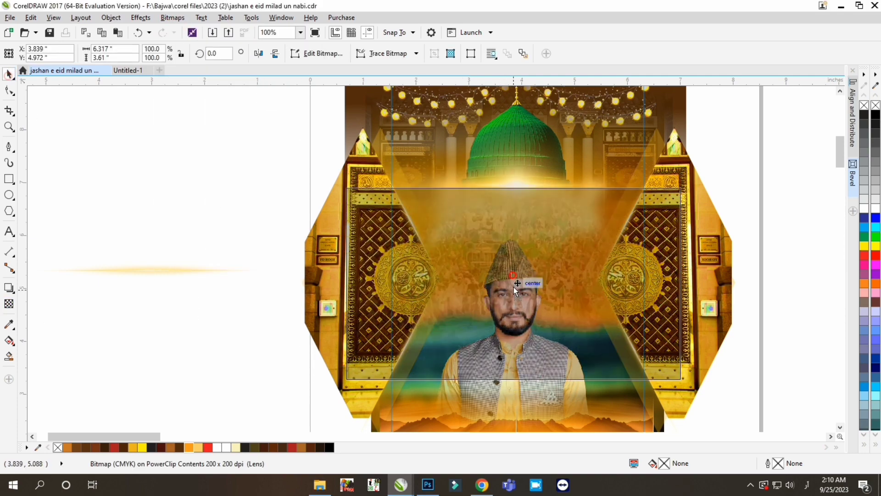
scroll(513, 289, down, 1)
scroll(507, 318, up, 1)
click(512, 277)
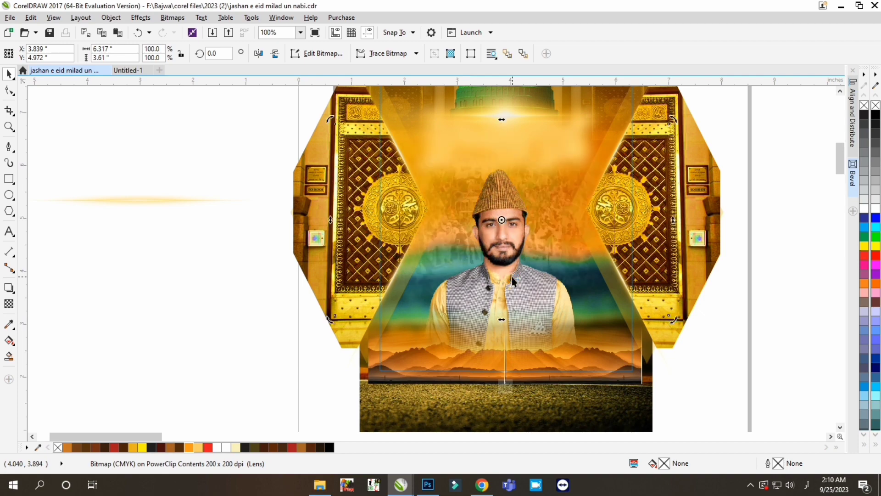
click(505, 386)
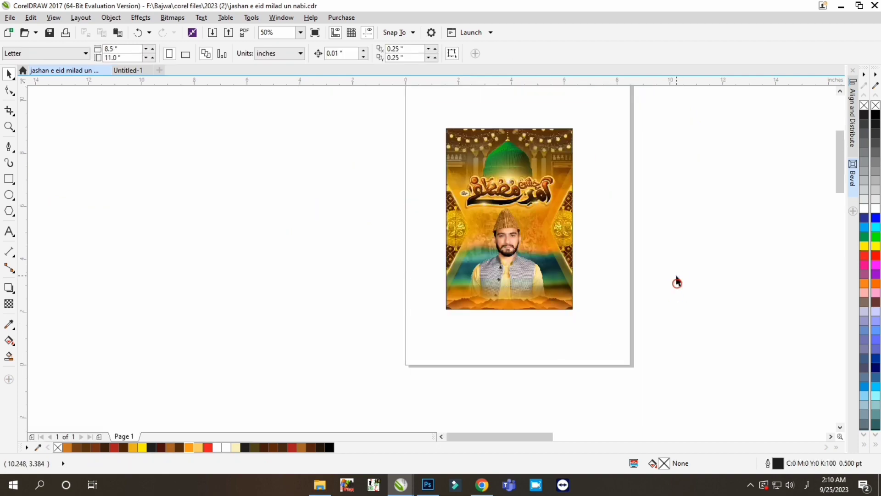
- Switch to File Explorer, copy the lotus light-effect image from the png\light folder, and paste it into the poster in CorelDRAW
click(320, 485)
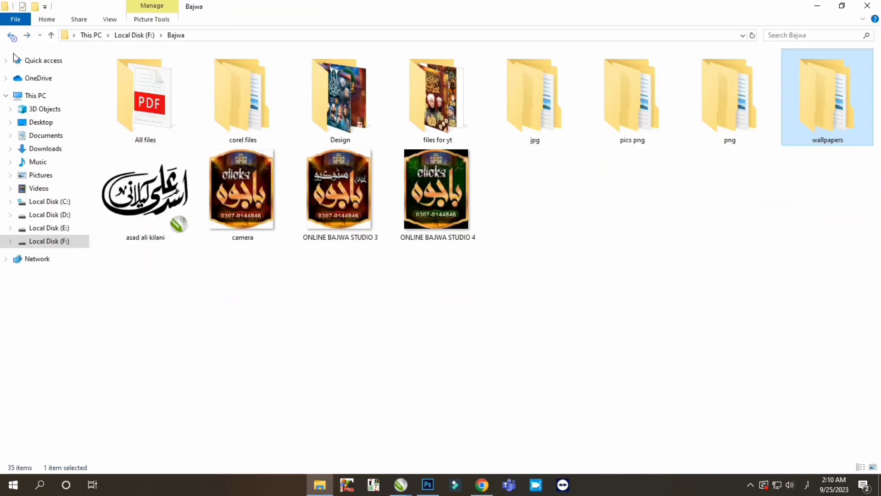
double_click(728, 92)
double_click(342, 104)
click(128, 64)
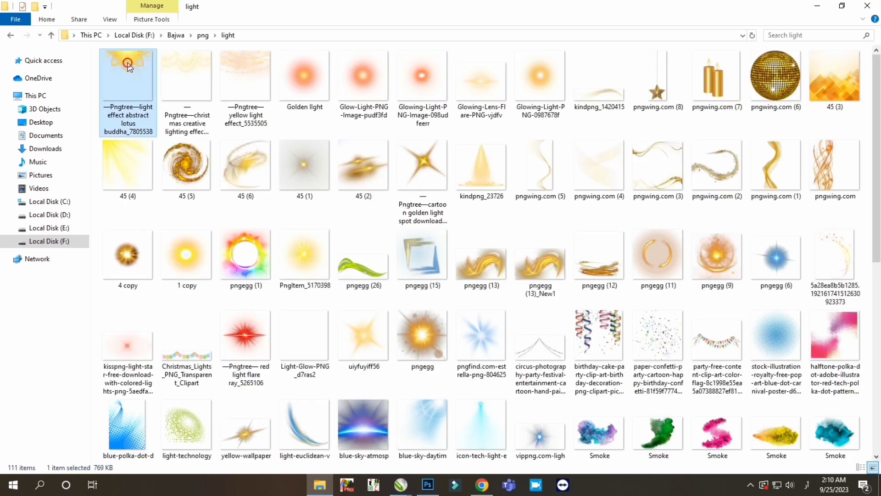
click(401, 485)
click(354, 442)
key(ctrl+v)
scroll(367, 197, down, 3)
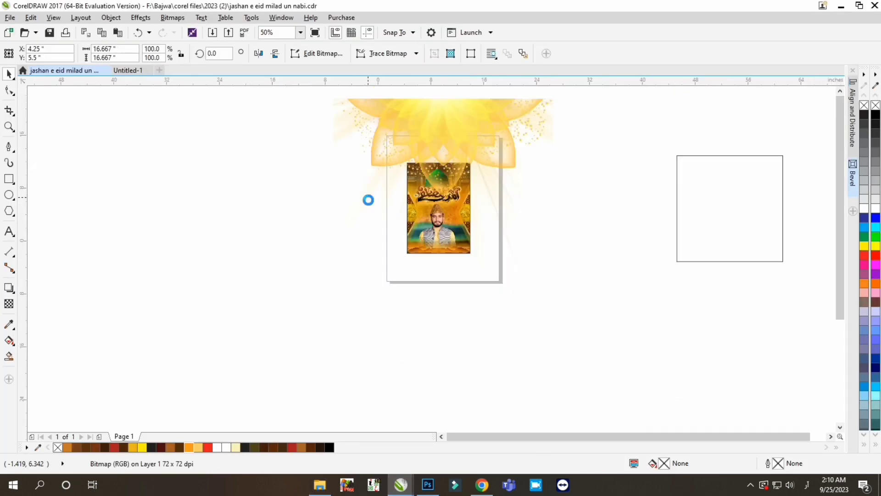
- Shrink the lotus light effect to about 4.467 inches wide and centre it over the poster's upper edge
click(702, 254)
scroll(478, 187, up, 3)
click(483, 191)
drag(665, 135, 593, 138)
scroll(512, 131, down, 1)
drag(480, 212, 498, 183)
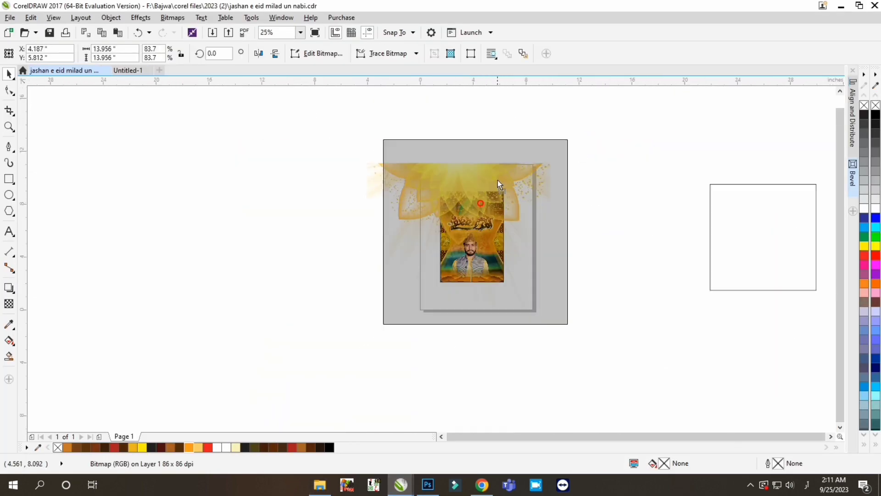
drag(573, 135, 533, 134)
scroll(497, 193, up, 1)
drag(469, 207, 468, 194)
scroll(466, 195, up, 1)
scroll(463, 190, down, 1)
drag(561, 143, 465, 238)
drag(404, 248, 448, 187)
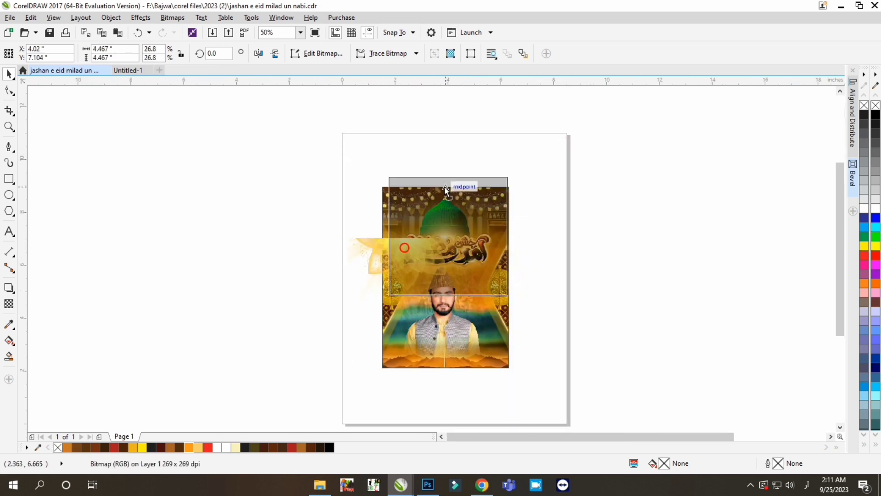
- Crop the lotus light effect to its flower and resize it to about 3.435 by 1.357 inches
scroll(446, 187, up, 1)
drag(291, 136, 604, 276)
key(Return)
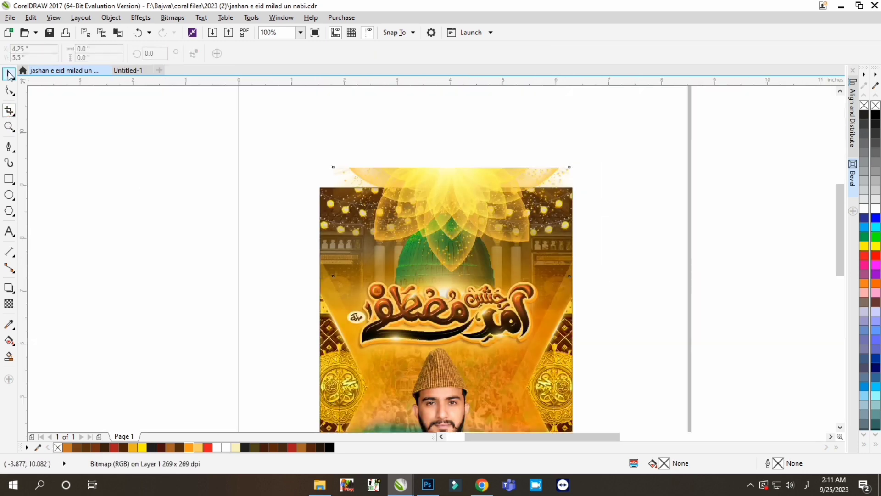
drag(574, 162, 545, 161)
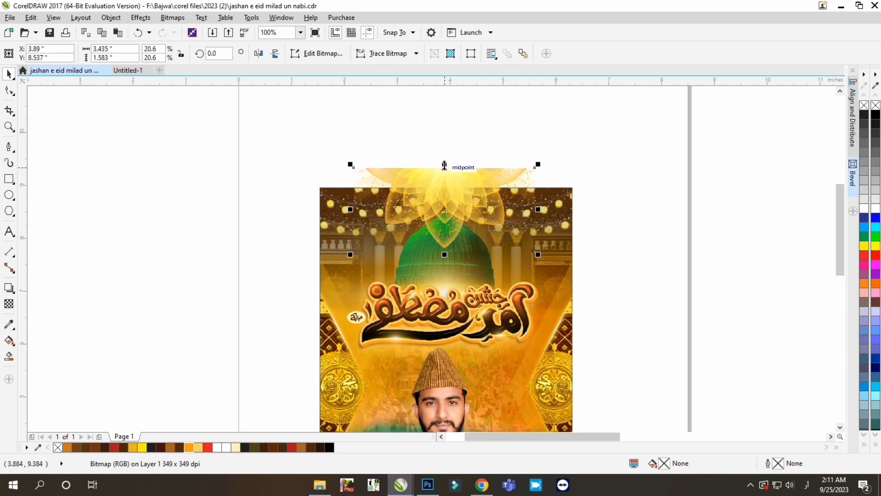
drag(444, 165, 444, 177)
- Move the lotus light effect into the PowerClip contents and order it behind the green dome and hanging lights
key(ctrl+x)
double_click(470, 220)
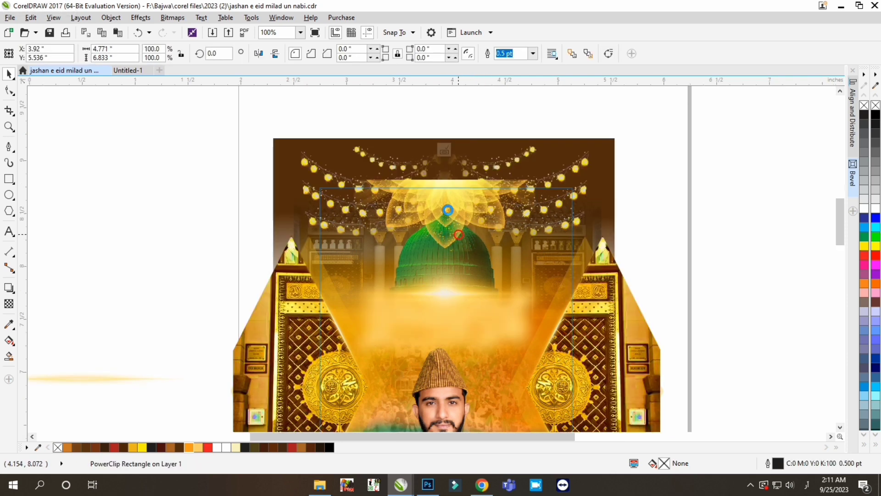
scroll(449, 211, up, 1)
key(ctrl+v)
key(shift+Page_Down)
key(ctrl+Page_Up)
scroll(444, 182, down, 1)
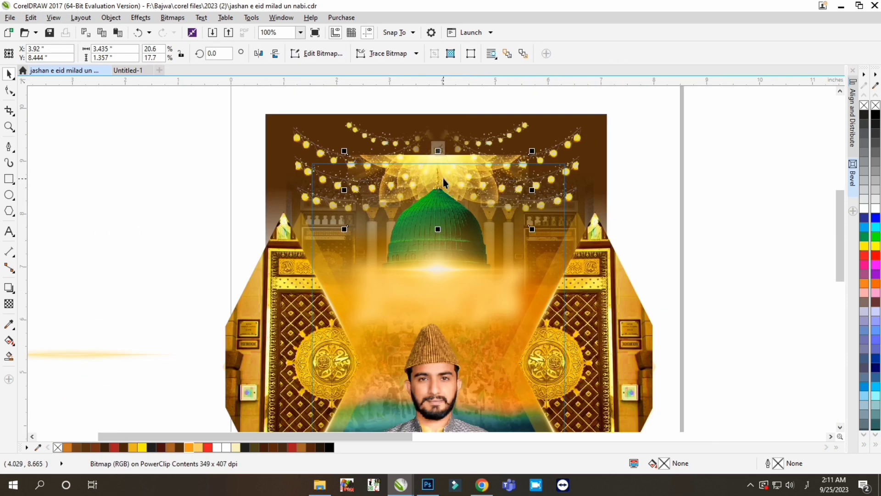
- Shrink the lotus light effect above the dome to about 2.292 by 0.906 inches
scroll(444, 215, down, 1)
scroll(441, 198, up, 2)
drag(446, 223, 309, 225)
scroll(380, 201, down, 1)
key(ctrl+z)
drag(508, 173, 477, 185)
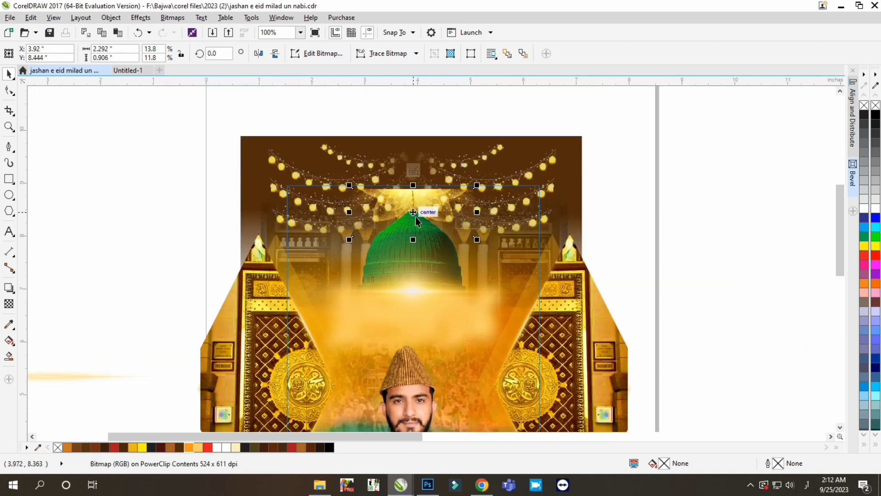
- Raise the lotus light effect slightly above the green dome, finish editing the PowerClip contents and save the file
drag(415, 212, 415, 200)
ctrl+click(458, 129)
scroll(458, 129, down, 1)
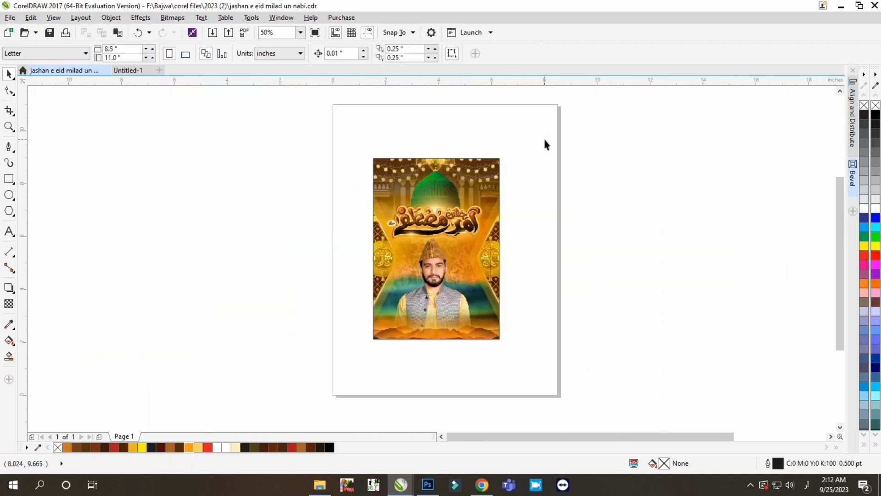
key(ctrl+s)
- Place a light flare rotated 24.525 degrees over the poster's upper-left corner and a horizontally mirrored copy over the upper-right corner
ctrl+click(433, 203)
click(433, 204)
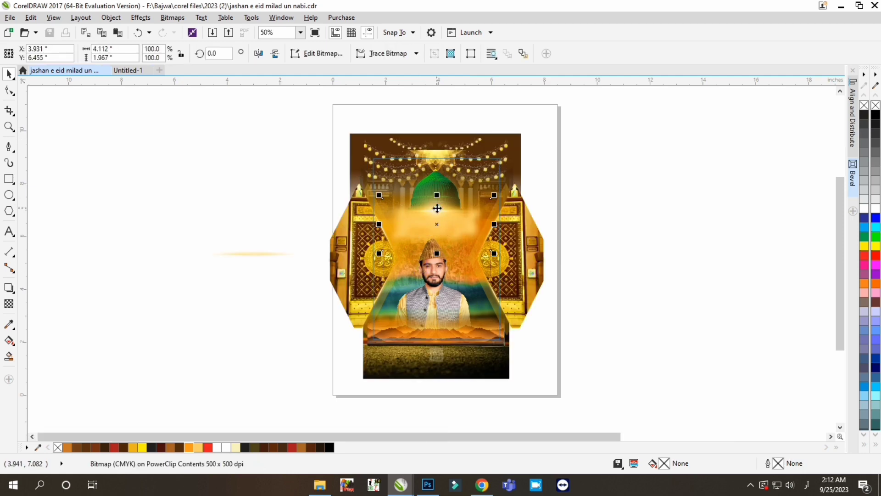
drag(437, 219, 394, 160)
scroll(396, 159, up, 1)
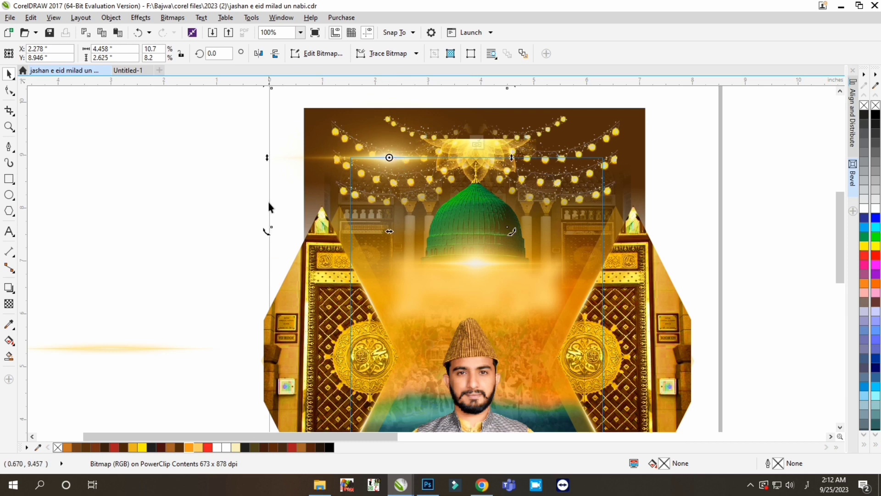
drag(267, 231, 309, 276)
drag(419, 146, 385, 145)
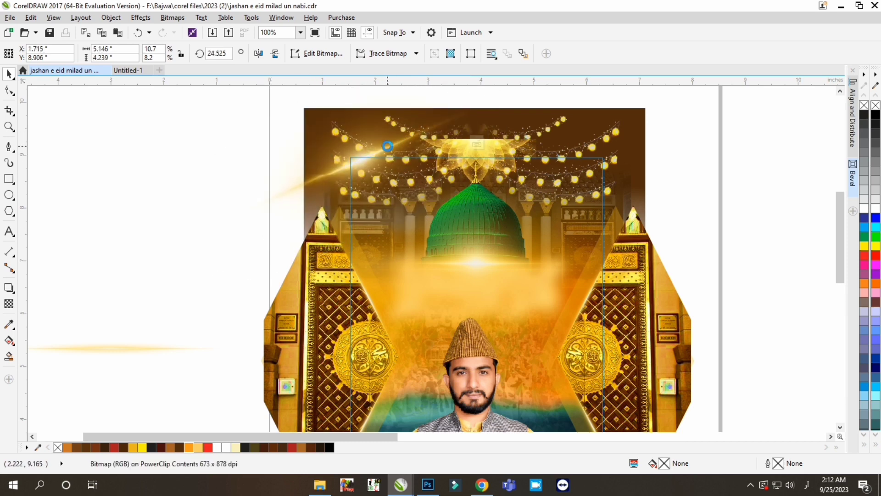
click(259, 53)
drag(595, 170, 607, 169)
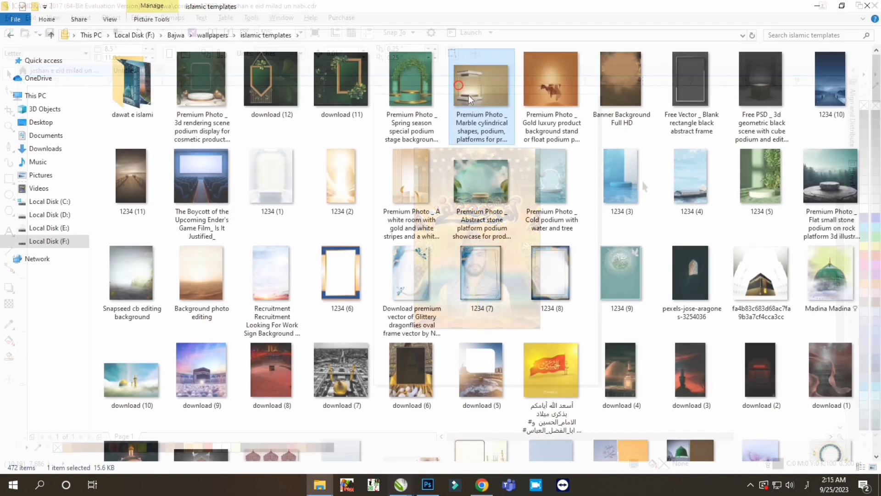
- Add the marble-and-gold podium photo to the page beside the poster
drag(469, 95, 300, 280)
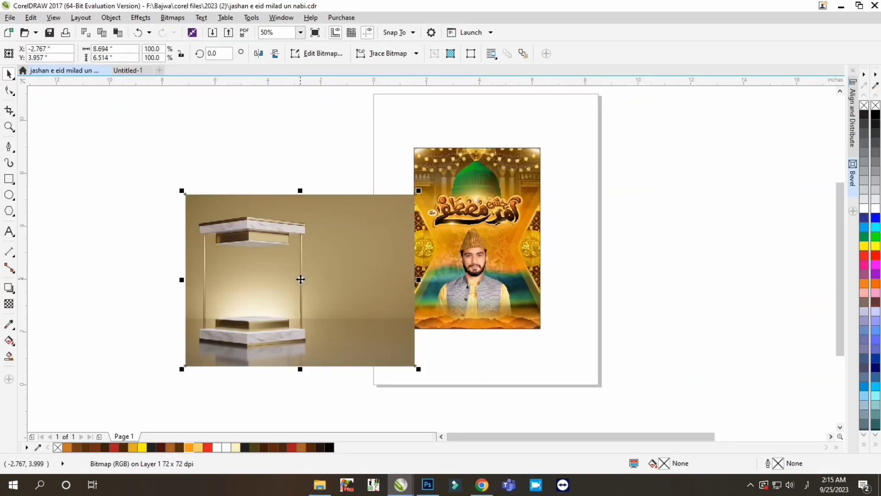
scroll(190, 327, up, 1)
scroll(294, 311, down, 1)
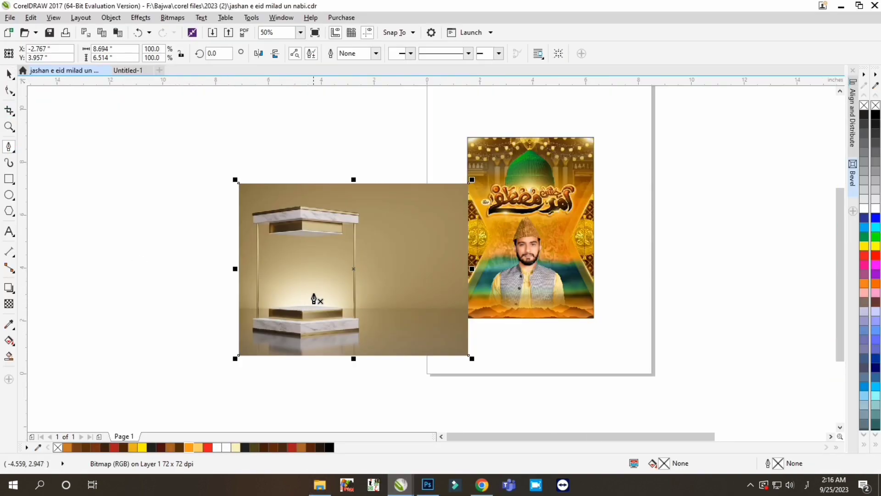
- Trace the podium's right side with the Pen tool, from the upper slab down around the base and its reflection
scroll(358, 214, up, 5)
click(404, 155)
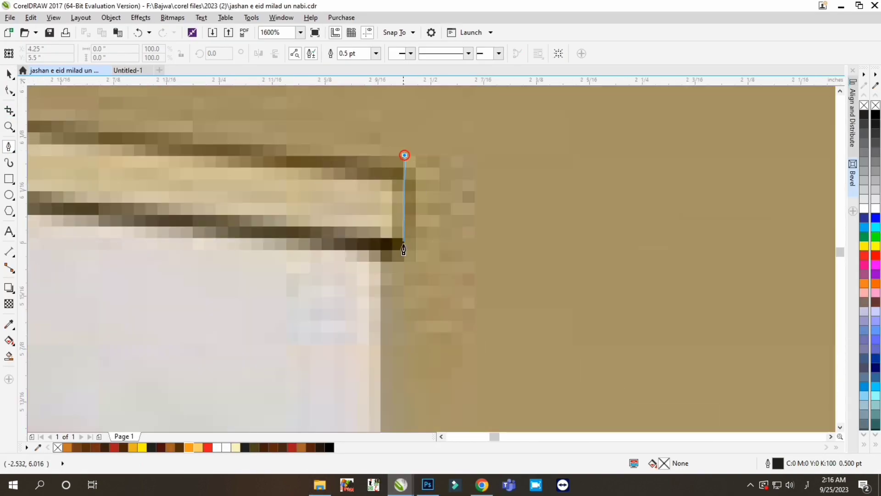
scroll(380, 174, down, 2)
scroll(383, 259, up, 2)
scroll(314, 188, down, 5)
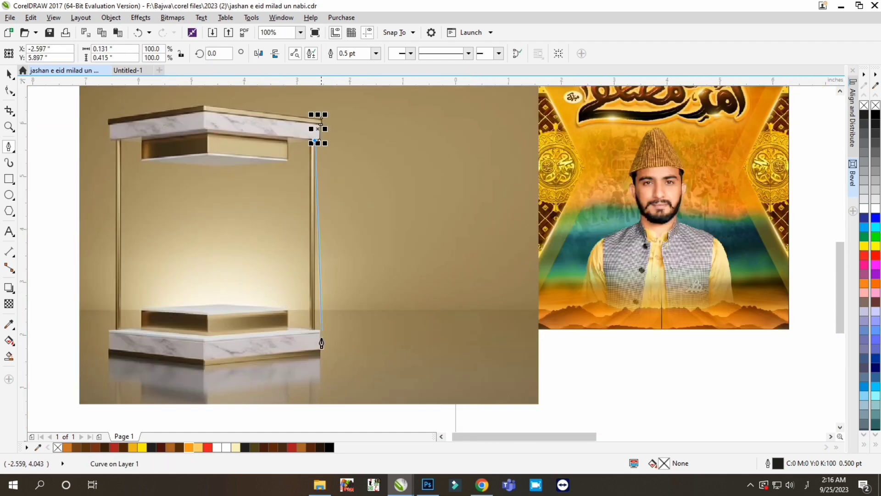
scroll(307, 317, up, 5)
click(299, 307)
scroll(299, 307, down, 5)
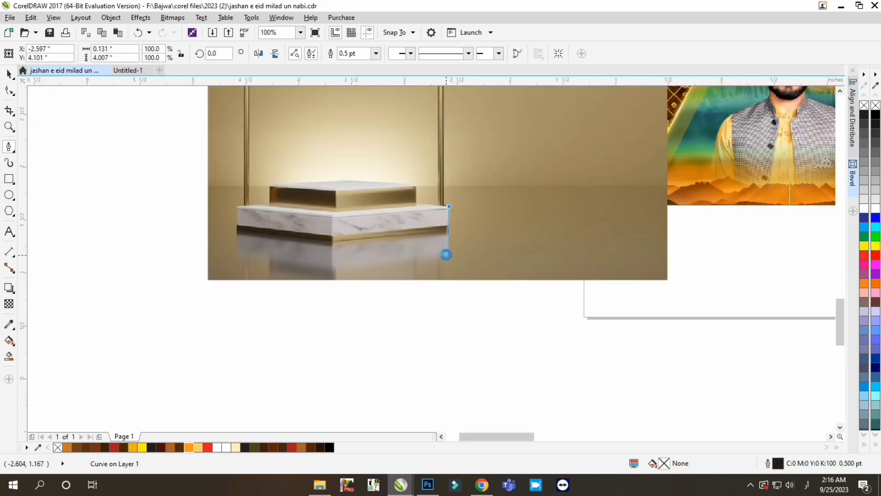
scroll(444, 252, up, 5)
scroll(466, 286, down, 3)
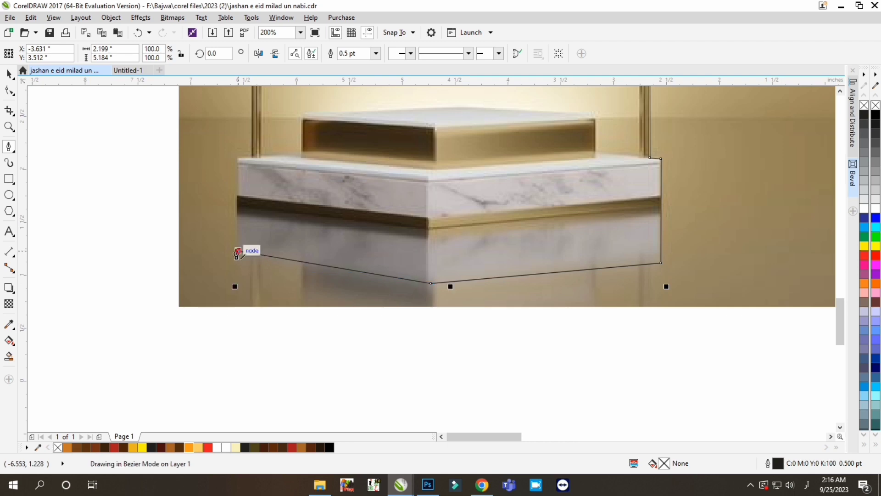
- Continue the podium outline up its left side, following the base, the thin post and the underside of the upper slab
click(237, 252)
scroll(237, 252, up, 3)
scroll(301, 307, down, 2)
scroll(316, 294, up, 3)
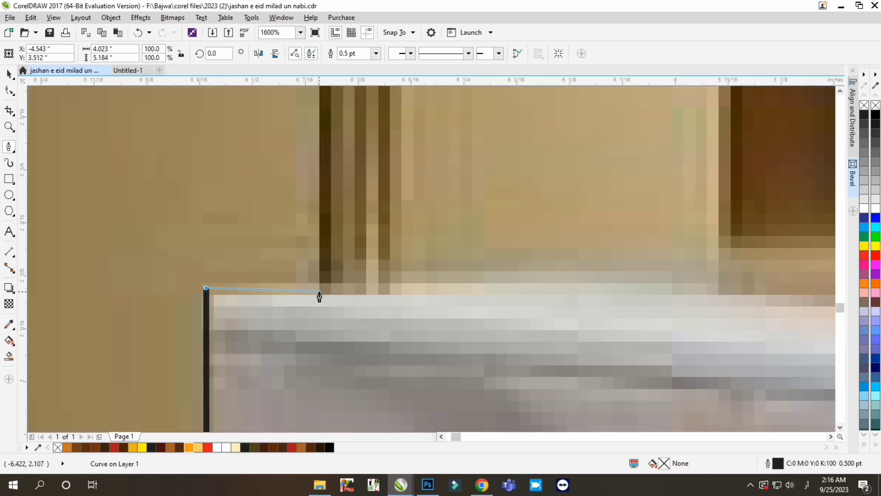
click(319, 293)
scroll(366, 360, down, 5)
scroll(354, 272, up, 5)
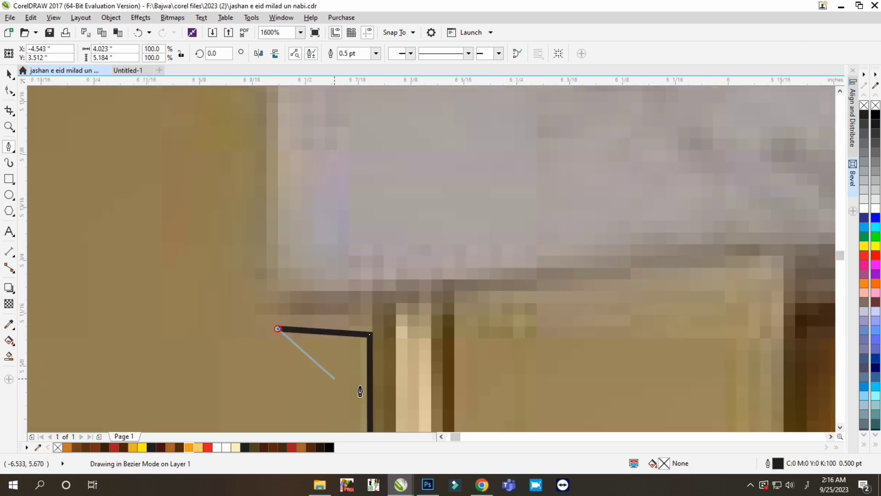
- Complete the podium outline around the upper slab and close it at its starting corner
scroll(361, 392, down, 2)
scroll(336, 315, up, 1)
click(332, 284)
scroll(332, 284, down, 2)
scroll(393, 335, up, 1)
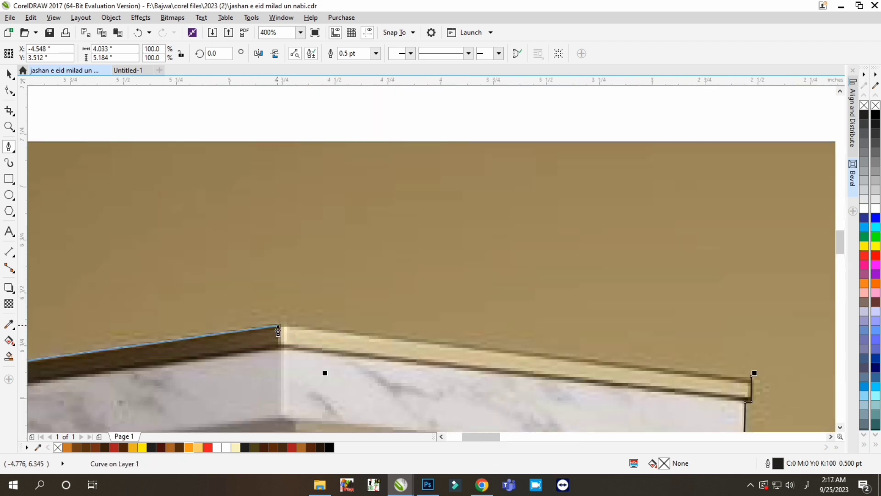
click(736, 398)
scroll(536, 257, down, 3)
key(space)
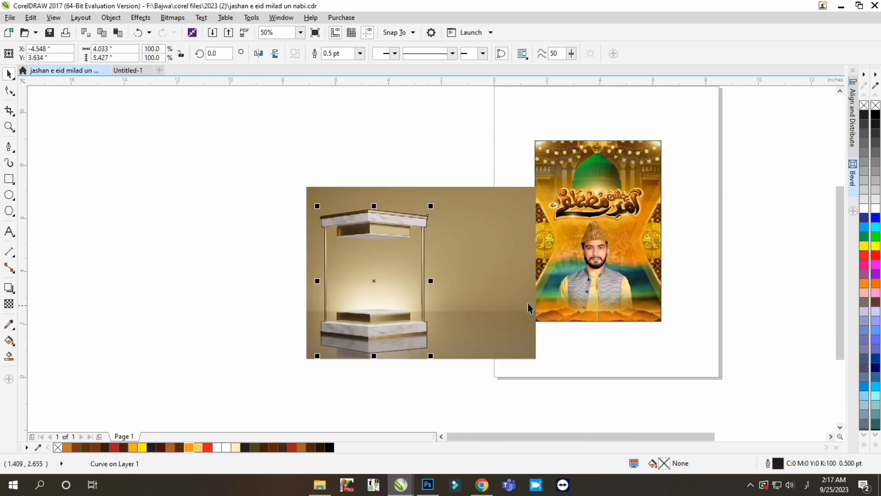
- Cut the podium out of the photo along the traced outline, move it onto the poster and delete the leftover photo
drag(371, 268, 157, 255)
drag(369, 298, 603, 319)
click(450, 275)
key(Delete)
- Shrink the podium cut-out to about 0.65 by 0.874 inches and position it at the poster's lower edge in front of the portrait
scroll(665, 316, up, 1)
drag(661, 142, 513, 331)
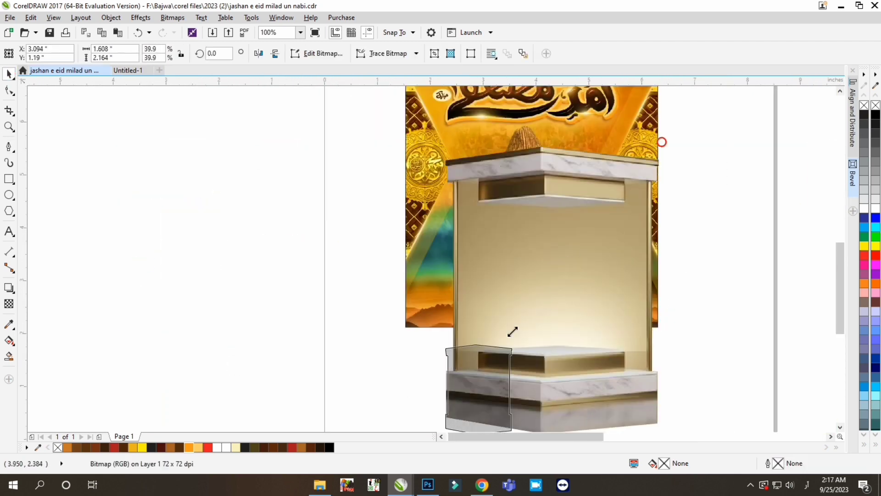
drag(476, 391, 532, 290)
scroll(537, 312, up, 2)
key(Left)
key(Down)
key(Down)
key(Down)
key(Down)
key(Down)
key(Down)
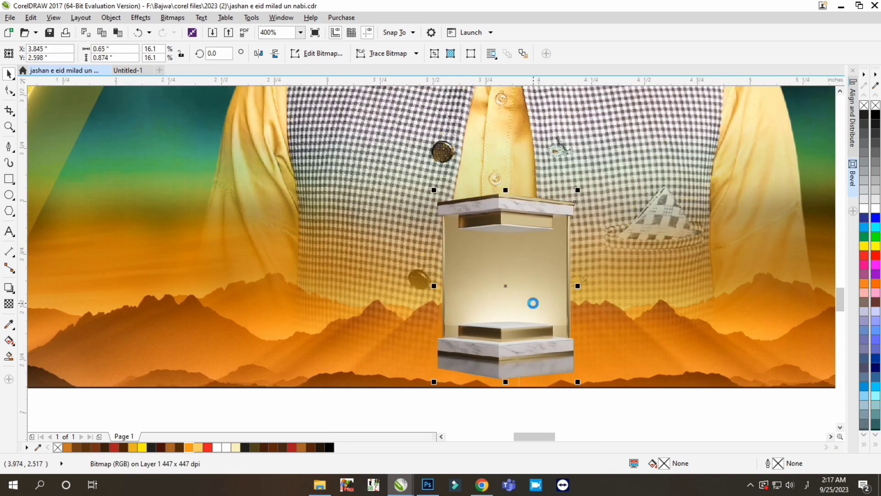
scroll(533, 303, down, 1)
scroll(524, 317, up, 1)
- Adjust the podium's Hue/Saturation/Lightness to saturation 49 and lightness -12 with the Yellow channel selected
key(ctrl+shift+u)
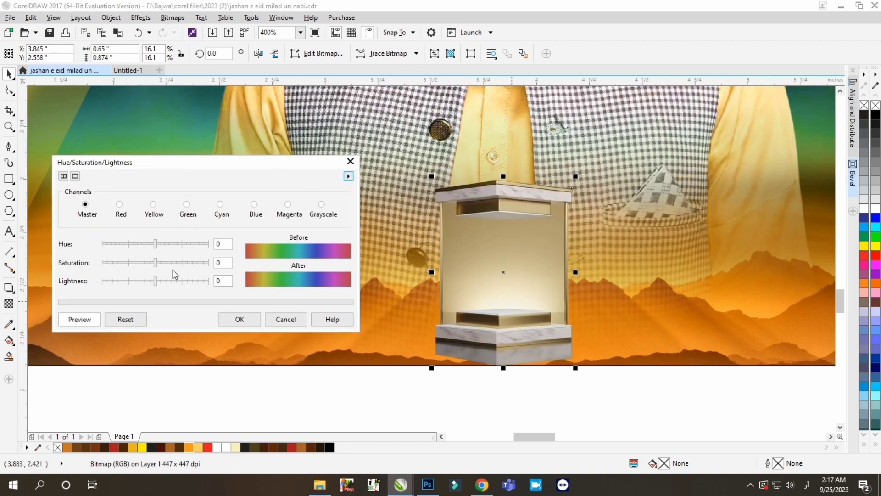
drag(157, 262, 182, 263)
click(164, 215)
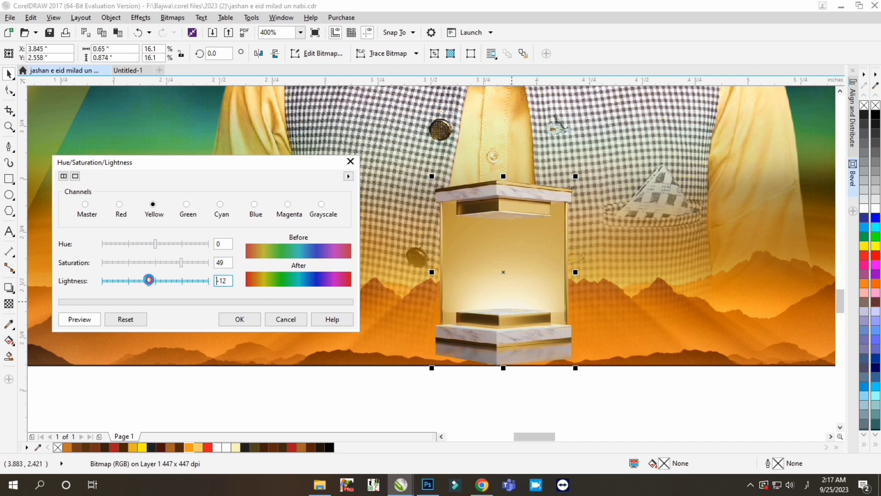
click(240, 319)
- Raise the podium image's contrast to 4
key(ctrl+b)
drag(516, 181, 245, 204)
drag(285, 254, 212, 259)
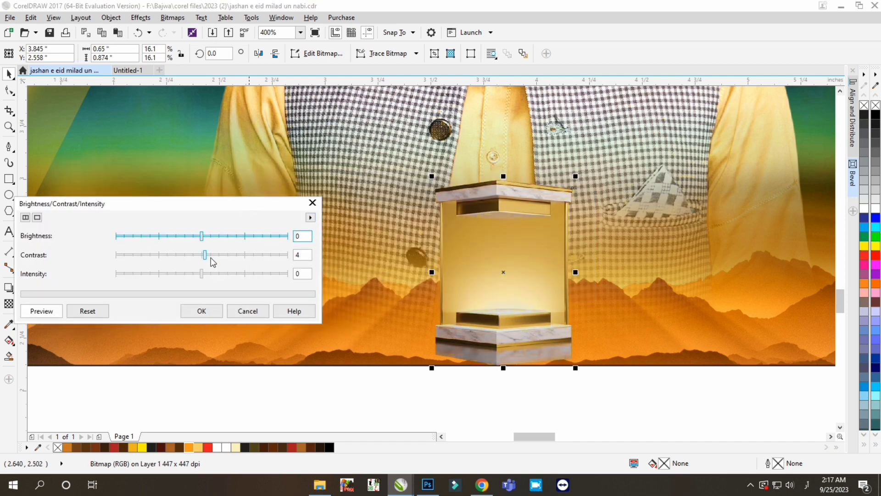
click(202, 311)
- Place the podium inside the poster's PowerClip at the lower centre and finish editing the contents
scroll(419, 295, down, 2)
scroll(468, 326, up, 2)
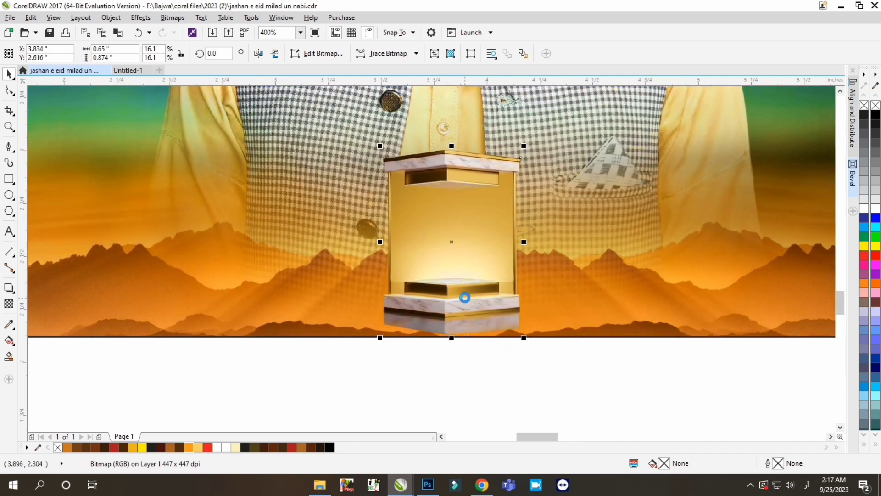
click(469, 341)
scroll(543, 315, down, 3)
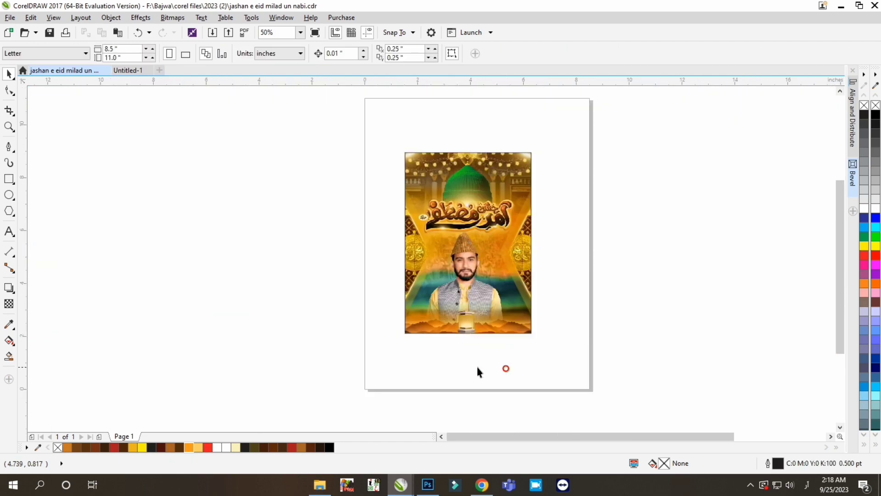
scroll(464, 326, up, 2)
double_click(464, 323)
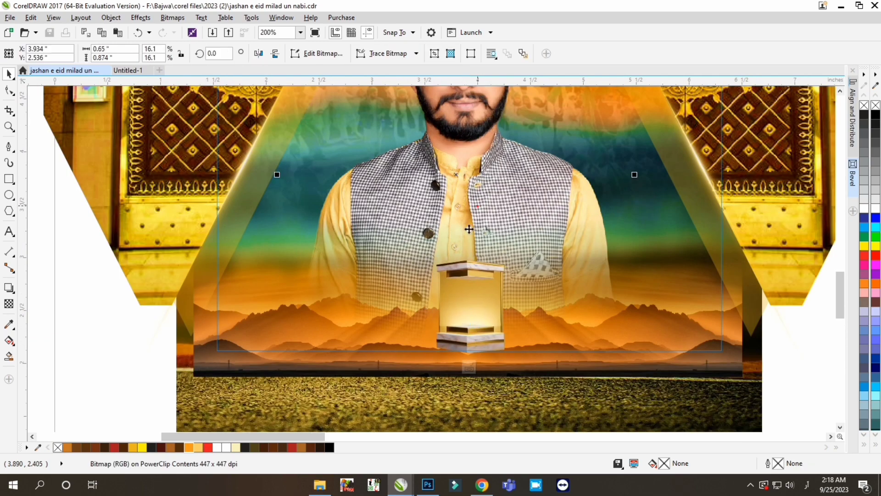
scroll(453, 363, down, 1)
click(453, 363)
click(455, 375)
scroll(461, 340, down, 2)
scroll(471, 346, up, 1)
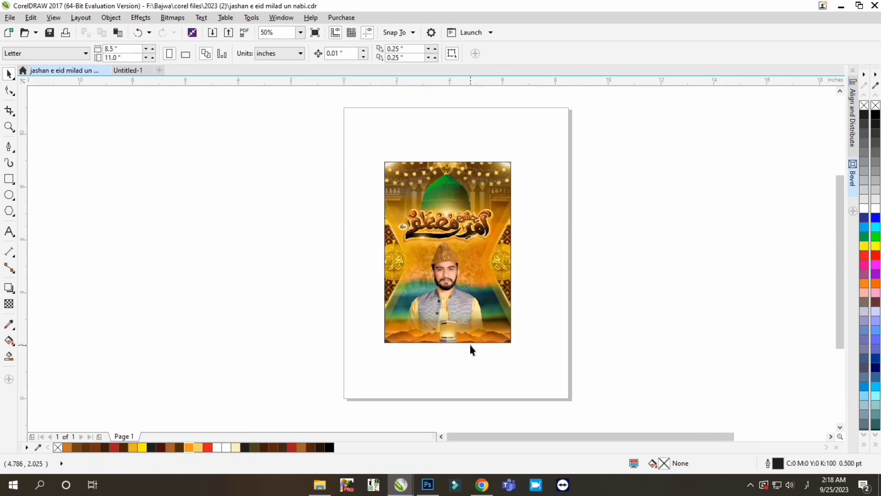
- Switch to File Explorer, browse drive F: and bring the studio badge image onto the page beside the poster
click(323, 488)
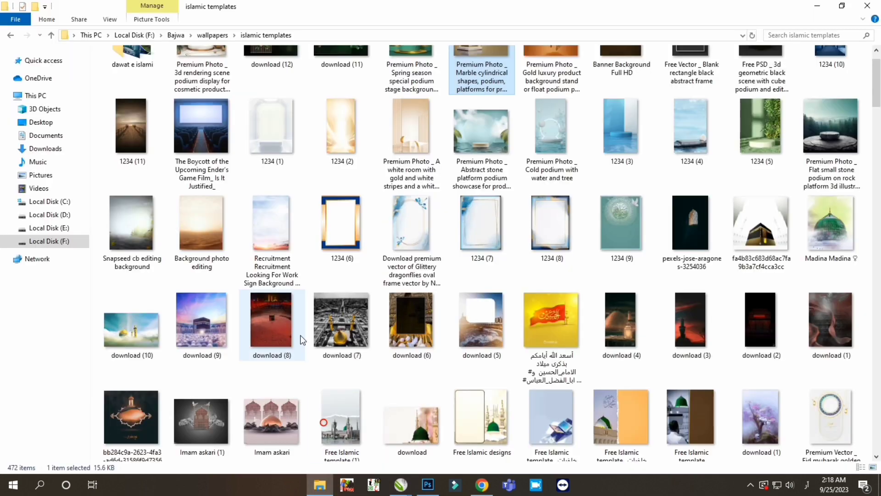
click(60, 241)
double_click(140, 98)
drag(338, 181, 329, 345)
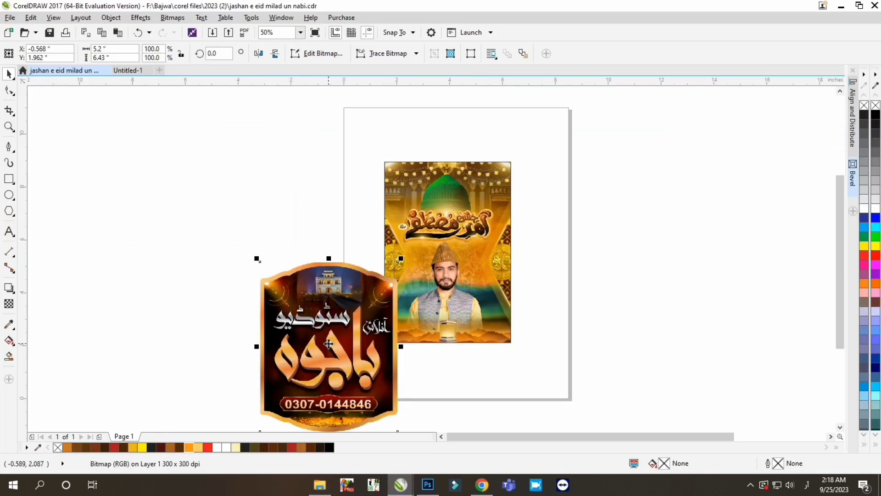
- Shrink the studio badge to about 0.187 by 0.232 inches and move it inside the podium
drag(399, 258, 354, 317)
drag(321, 357, 421, 364)
scroll(421, 364, up, 1)
drag(486, 289, 441, 337)
drag(438, 345, 476, 297)
scroll(476, 298, up, 3)
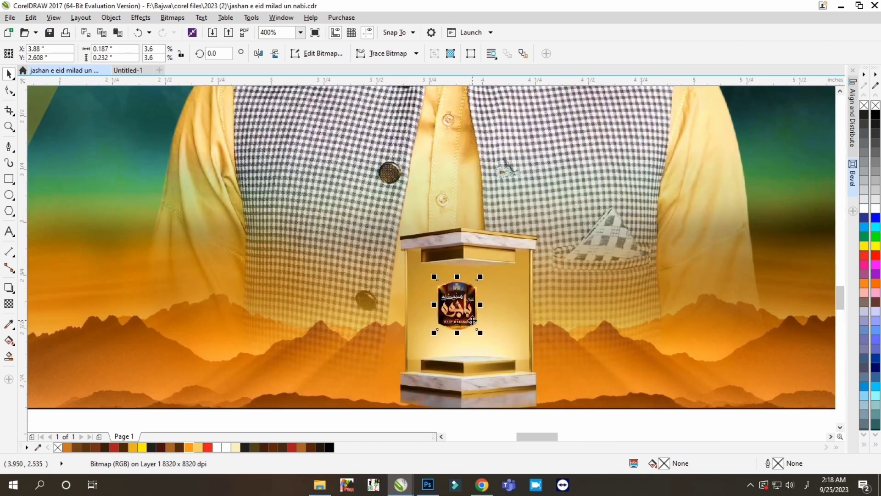
- Enlarge the studio badge to about 0.322 by 0.398 inches and position it just above the podium's inner platform
drag(505, 377, 532, 390)
scroll(505, 261, down, 1)
scroll(491, 324, up, 2)
key(Down)
key(Down)
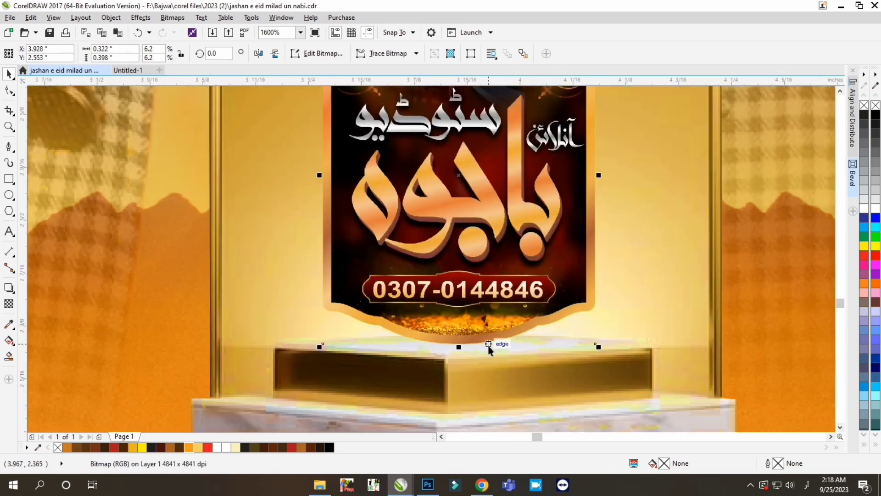
key(Up)
- Draw a flat ellipse about 0.133 by 0.014 inches beneath the badge and colour its fill and outline dark brown C39 M82 Y96 K58
click(9, 195)
scroll(485, 334, up, 1)
drag(341, 326, 572, 368)
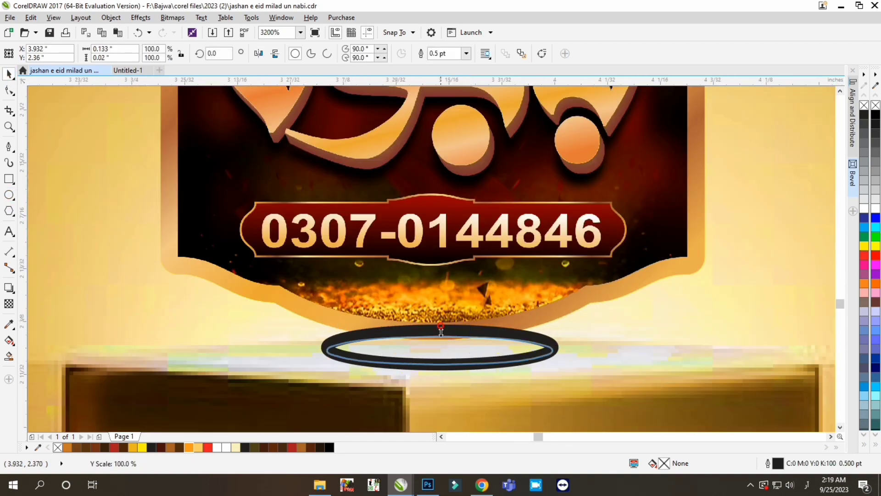
drag(441, 332, 440, 335)
click(310, 448)
right_click(310, 447)
key(Down)
key(Up)
- Convert the brown ellipse to a bitmap and try a Gaussian blur with a 2.6-pixel radius
click(175, 19)
click(184, 30)
click(409, 300)
click(175, 18)
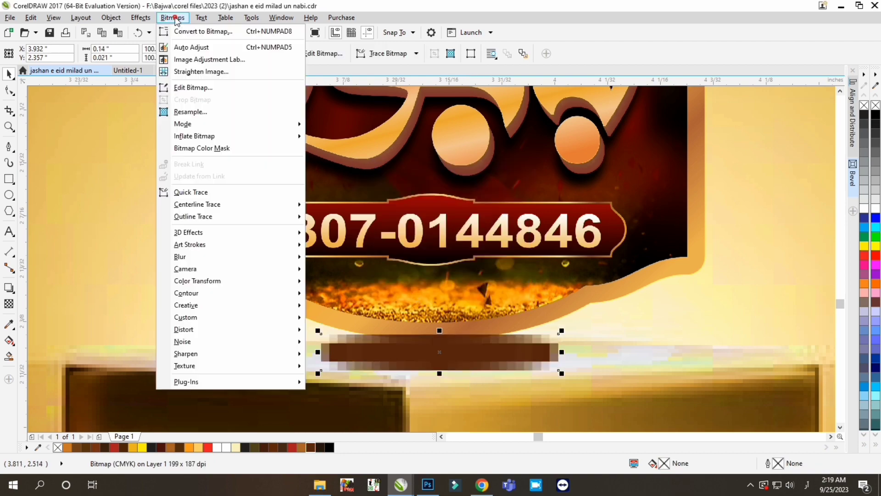
mouse_move(184, 256)
click(340, 269)
drag(362, 229, 351, 233)
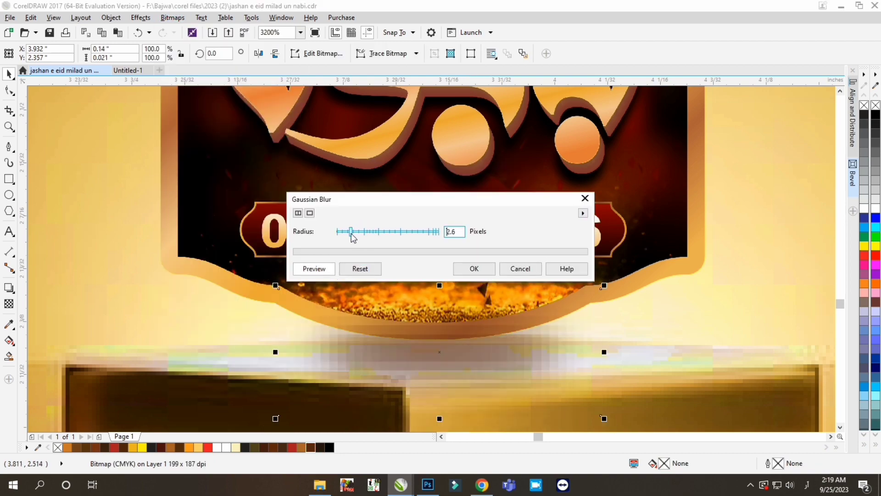
click(474, 268)
scroll(464, 344, down, 2)
- Convert the brown ellipse to a higher-resolution bitmap and apply a Gaussian blur with a 4-pixel radius
click(173, 17)
click(184, 29)
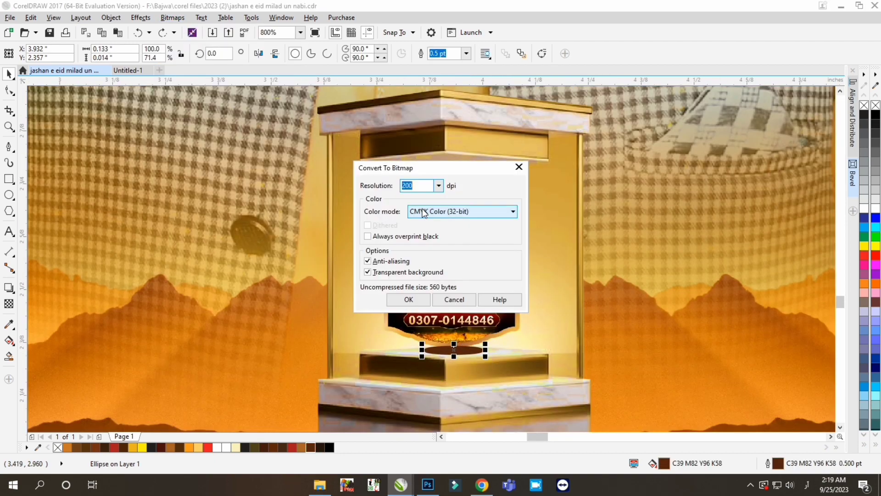
key(Return)
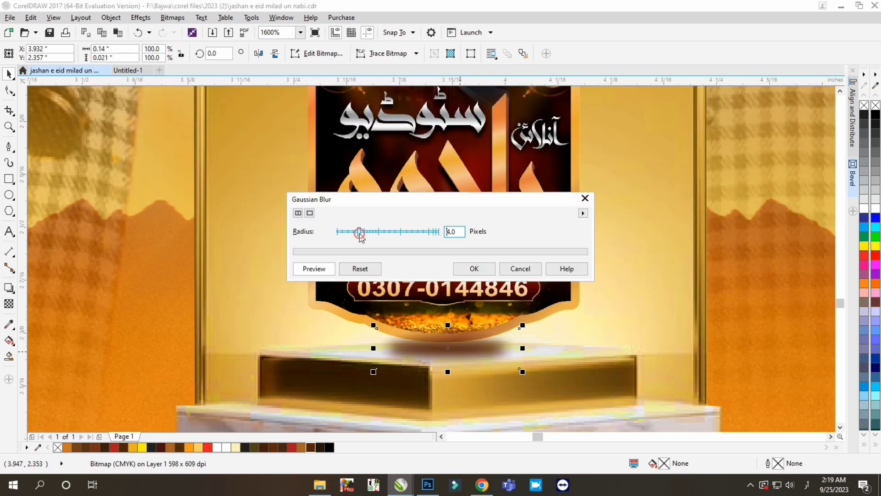
click(473, 266)
scroll(463, 362, up, 1)
scroll(446, 375, down, 2)
- Resize the blurred shadow beneath the badge to about 0.199 by 0.031 inches
click(452, 302)
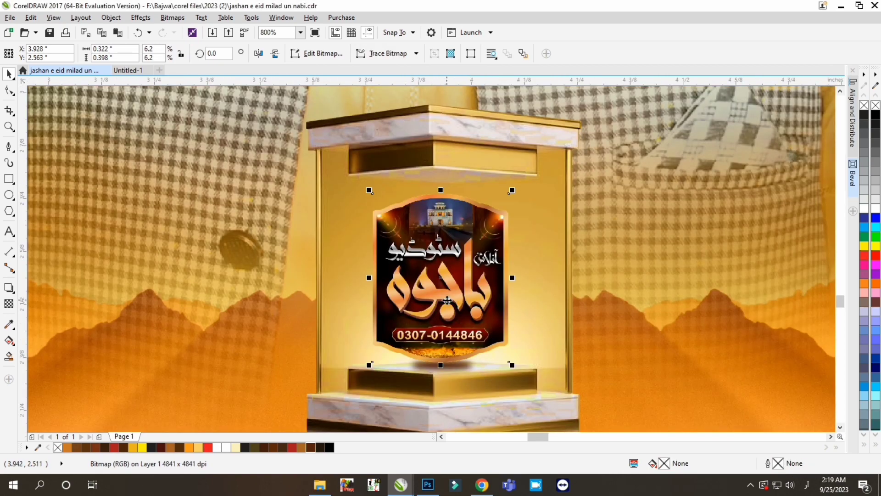
scroll(425, 413, down, 1)
scroll(456, 326, up, 2)
click(511, 330)
scroll(511, 331, up, 1)
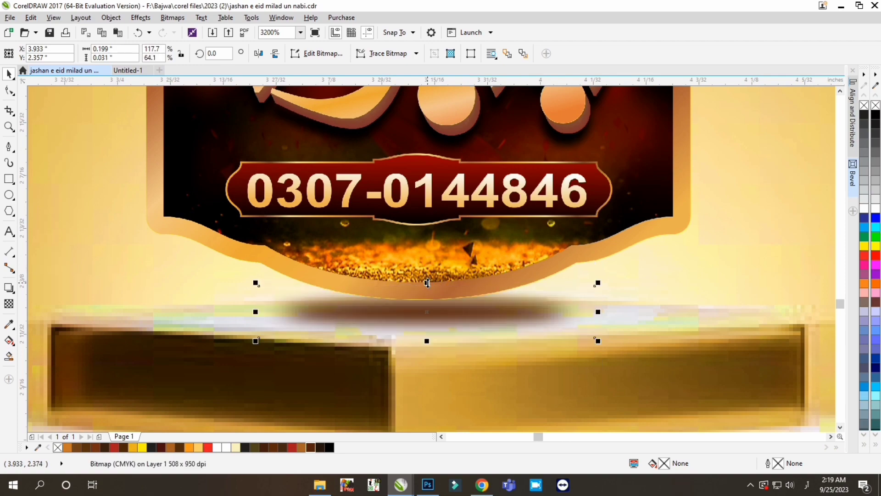
- Enlarge the blurred shadow beneath the badge slightly and save the drawing
drag(598, 283, 627, 272)
scroll(466, 321, down, 3)
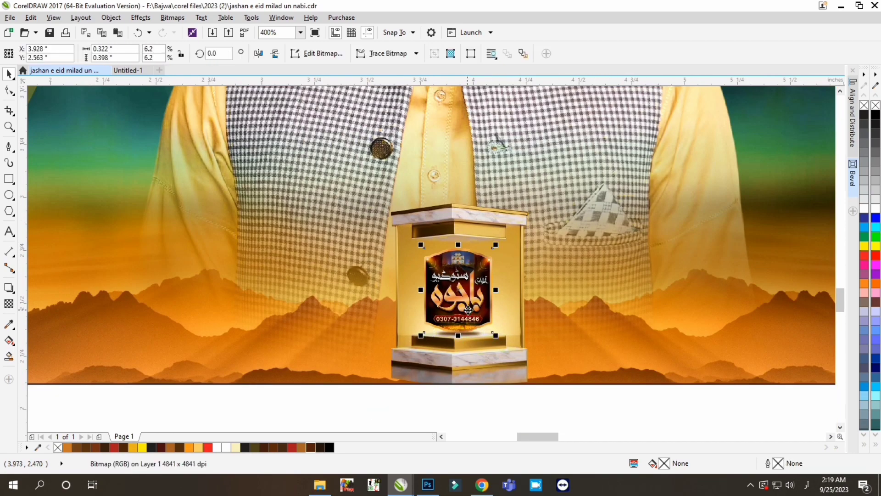
key(Escape)
scroll(441, 345, down, 2)
scroll(444, 351, up, 1)
scroll(459, 363, down, 1)
scroll(455, 351, up, 1)
key(ctrl+s)
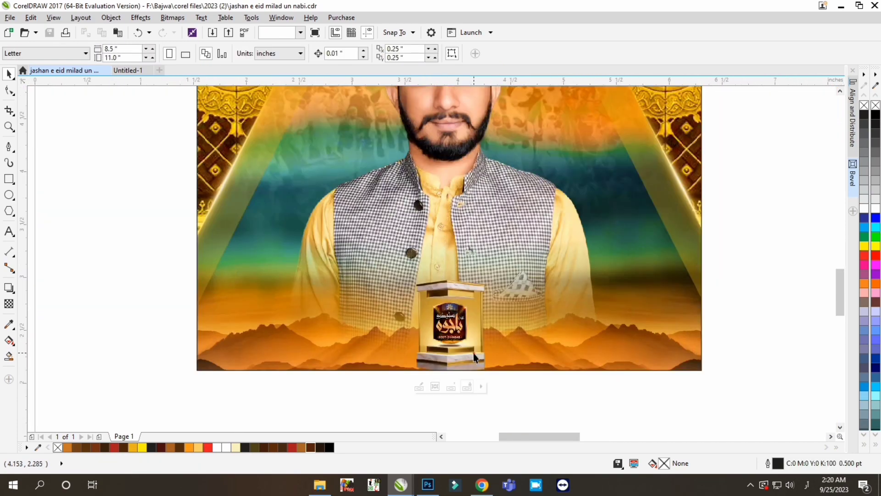
click(474, 355)
scroll(474, 356, up, 2)
drag(447, 385, 444, 343)
key(ctrl+z)
click(9, 74)
click(9, 289)
scroll(471, 364, up, 1)
key(space)
scroll(448, 385, down, 2)
ctrl+click(447, 427)
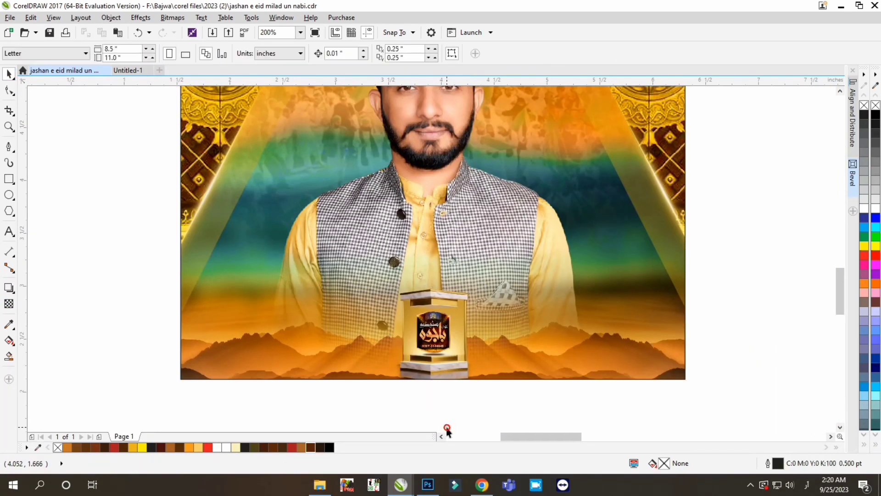
- Move the badge and its shadow into the poster's PowerClip frame and group them with the podium
scroll(447, 362, down, 1)
drag(369, 398, 464, 372)
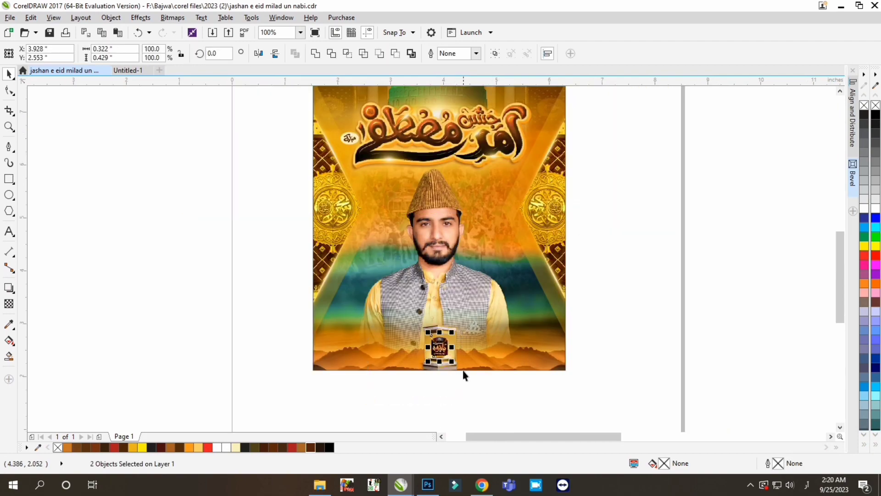
key(Delete)
ctrl+click(459, 356)
drag(228, 405, 482, 314)
scroll(446, 352, up, 1)
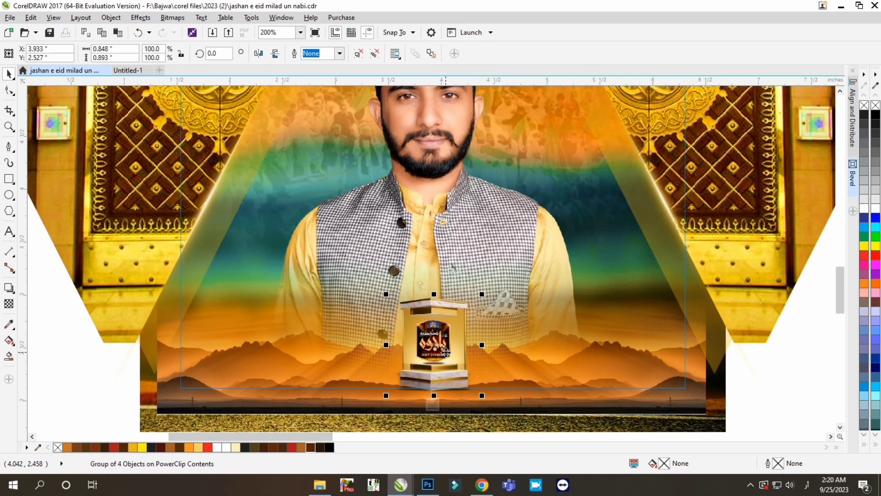
- Nudge the podium group up within the frame, finish editing the contents and save the drawing
key(Up)
key(Up)
key(Up)
key(Up)
scroll(446, 352, down, 1)
scroll(457, 363, down, 1)
ctrl+click(678, 389)
scroll(454, 321, up, 1)
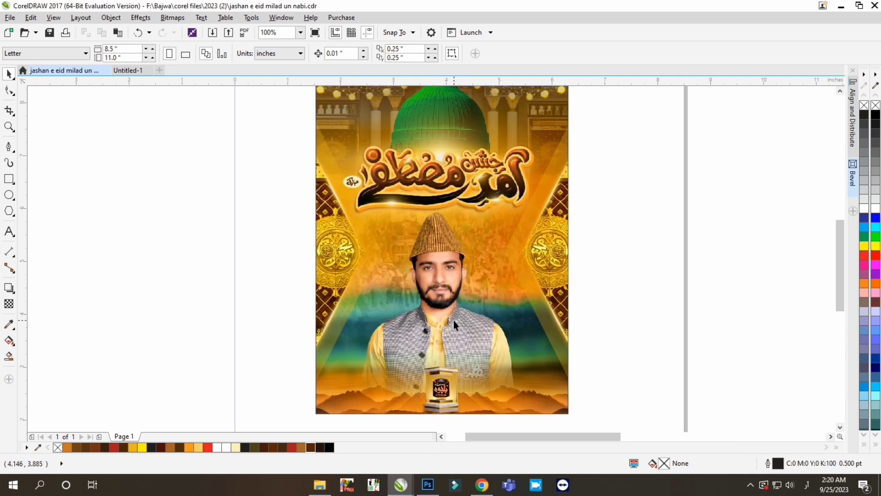
key(ctrl+s)
scroll(454, 321, down, 1)
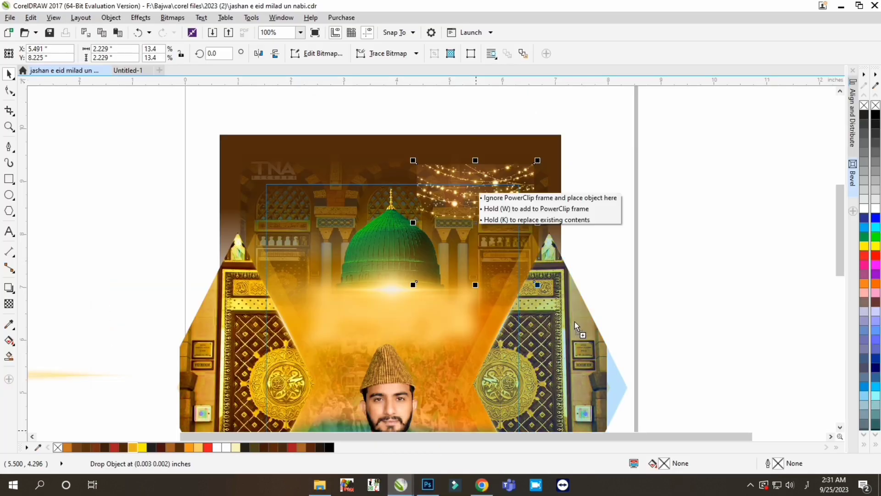
- Add the golden flare image at about 2.76 inches over the frame's upper-left corner and delete the string lights near the upper-right corner
drag(577, 327, 111, 197)
click(258, 54)
scroll(380, 176, down, 2)
drag(426, 295, 327, 214)
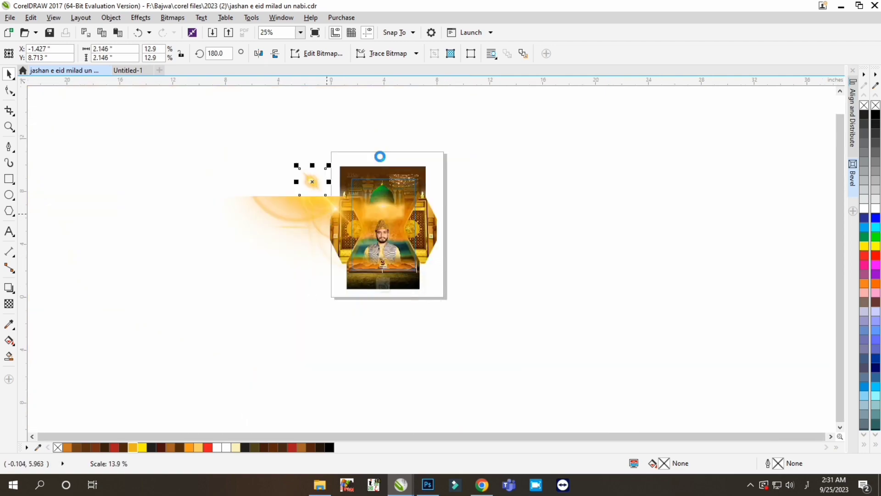
scroll(381, 156, up, 1)
drag(276, 239, 293, 255)
drag(253, 215, 336, 215)
click(530, 198)
key(Delete)
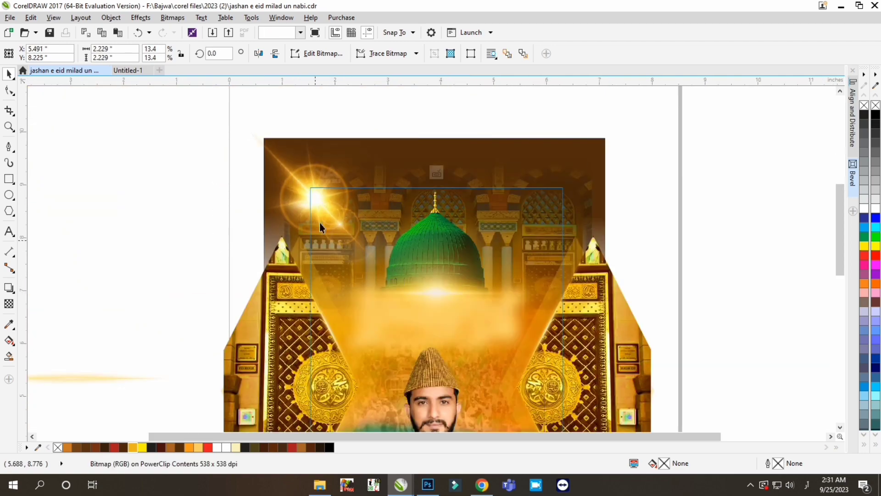
- Duplicate the flare onto the frame's upper-right corner, mirror it horizontally, nudge it outward and finish editing the frame contents
drag(327, 215, 550, 206)
right_click(550, 207)
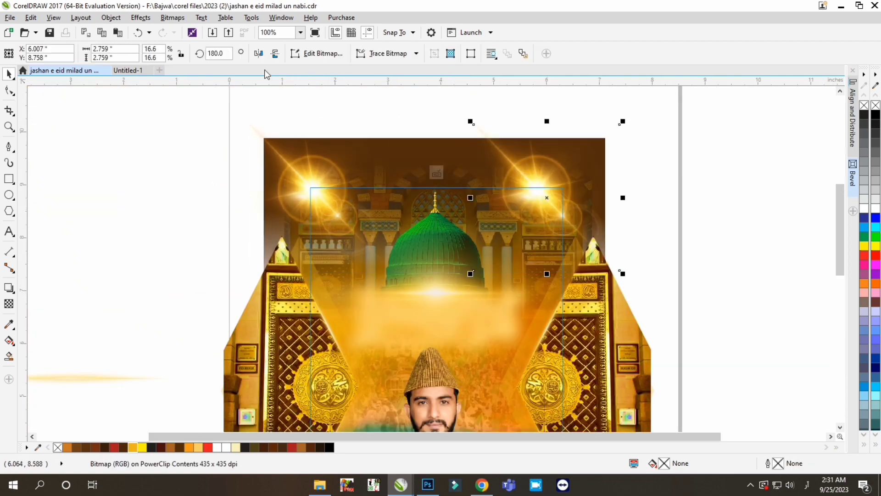
click(259, 55)
key(Right)
key(Right)
key(Right)
key(Right)
key(Right)
key(Right)
key(Right)
click(438, 175)
scroll(508, 124, down, 2)
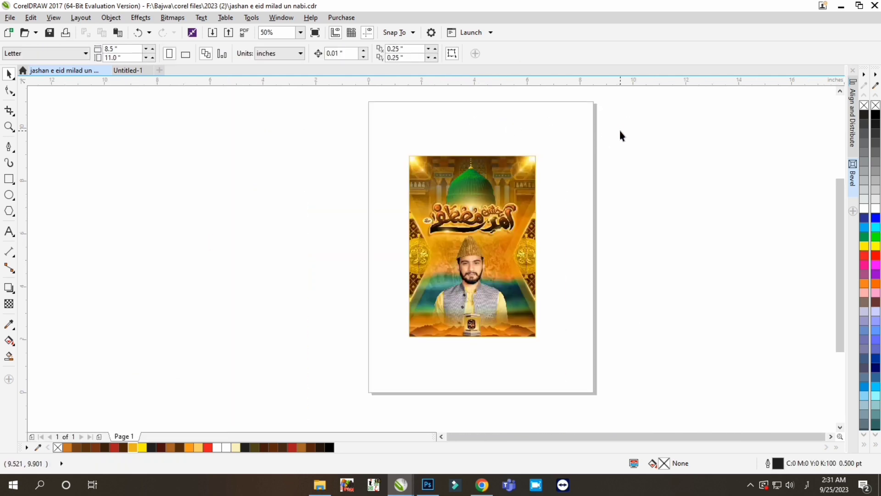
- Select the three objects around the dome inside the frame, finish editing, and group the eleven objects of the calligraphy title
click(485, 187)
double_click(472, 170)
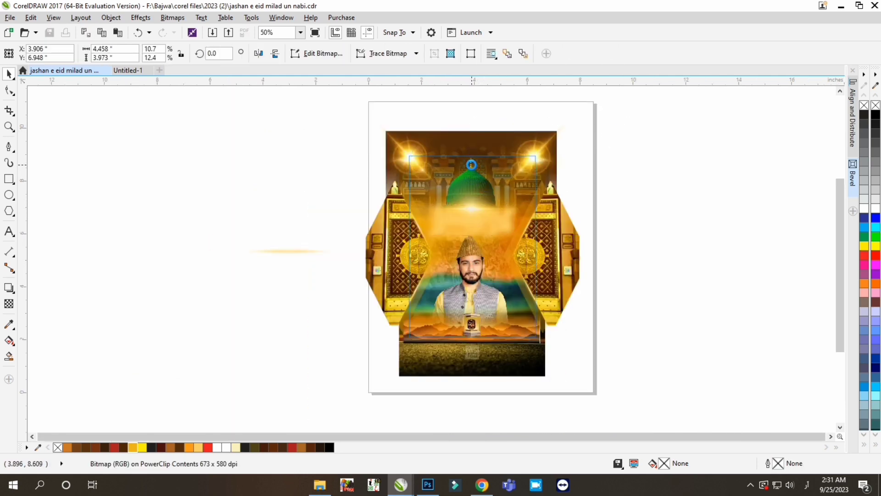
drag(537, 106, 411, 262)
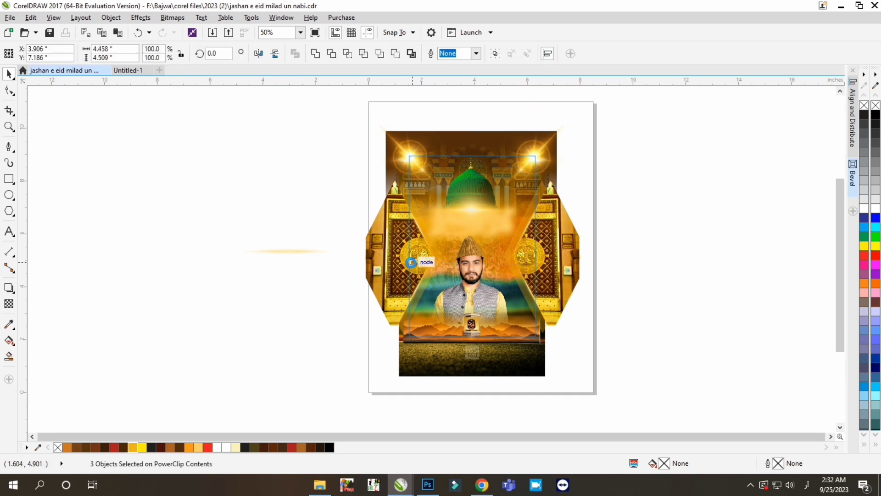
click(471, 352)
scroll(490, 207, up, 2)
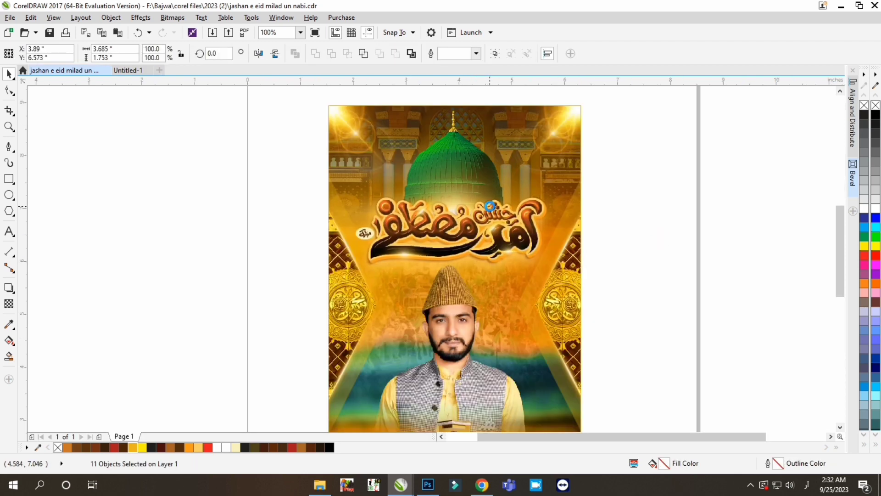
key(ctrl+g)
key(Escape)
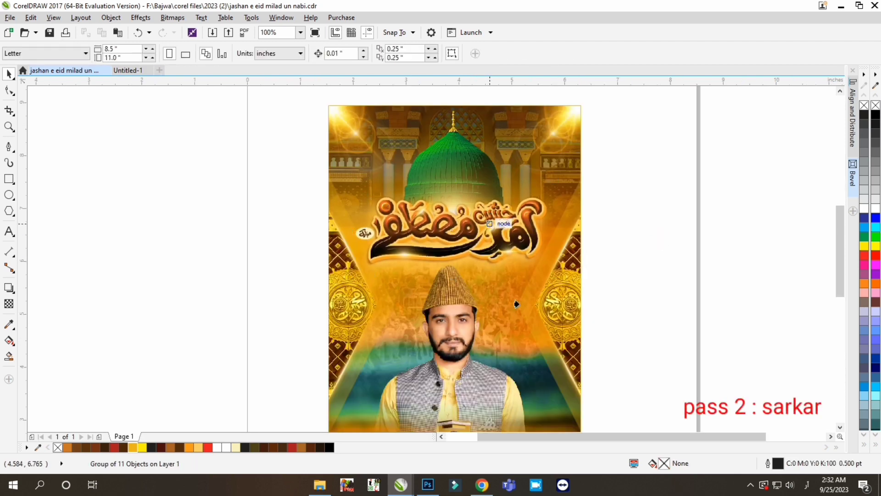
- Switch to File Explorer, open Bajwa > png > light on drive F: and bring the abstract lotus light effect image into the CorelDRAW drawing
scroll(462, 151, down, 1)
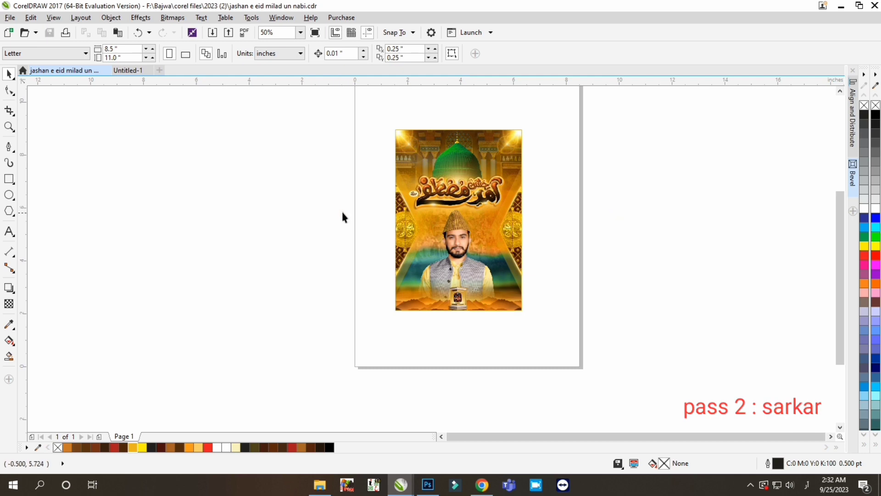
key(alt+Tab)
click(50, 241)
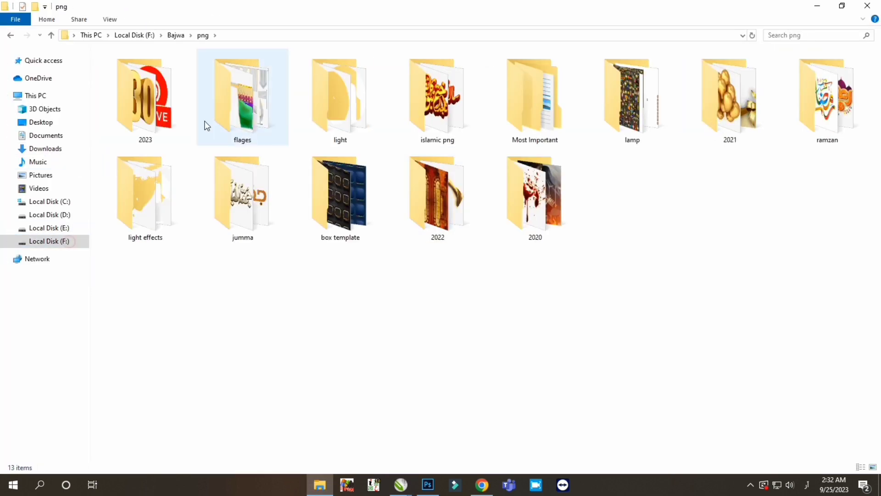
double_click(341, 99)
scroll(441, 248, down, 10)
scroll(440, 248, up, 10)
click(255, 322)
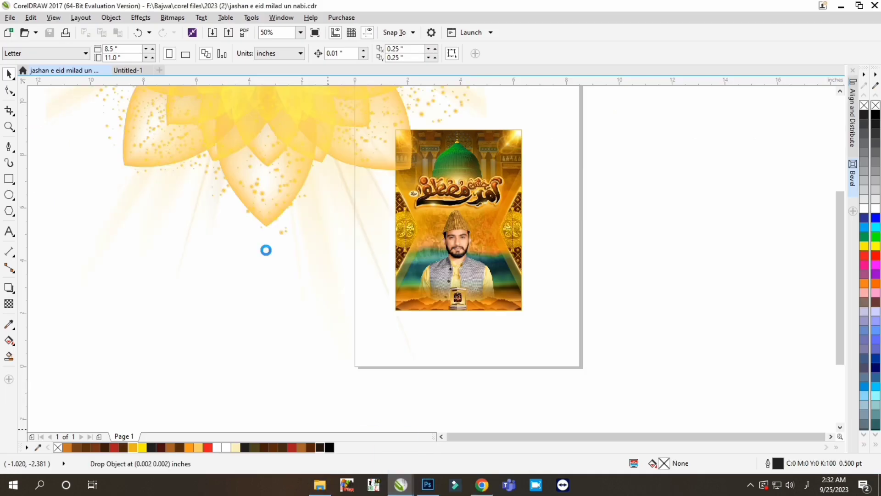
scroll(352, 209, down, 1)
- Crop the imported lotus light image to the wanted part of the artwork
click(8, 111)
drag(292, 278, 405, 160)
key(Return)
click(9, 74)
- Scale the lotus light image to about 5.0 by 6.637 inches and position it over the poster's upper part
scroll(421, 160, up, 1)
drag(457, 133, 449, 137)
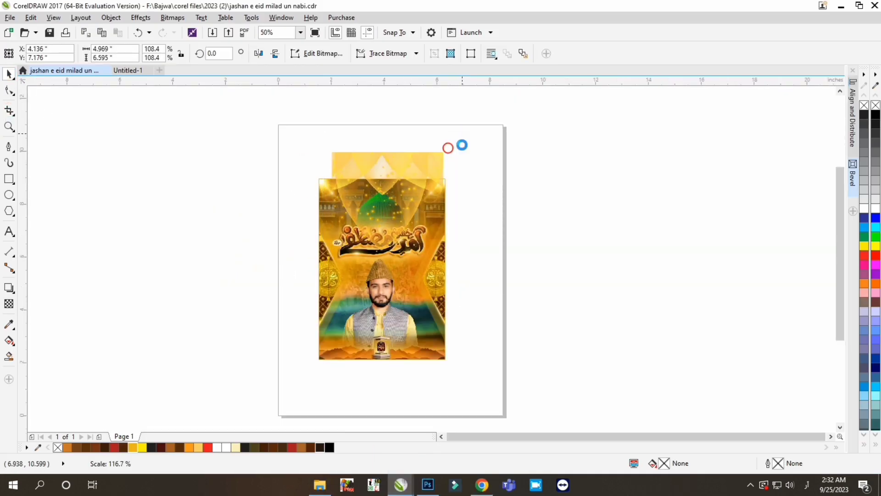
scroll(391, 213, up, 1)
drag(386, 223, 383, 205)
scroll(383, 204, down, 1)
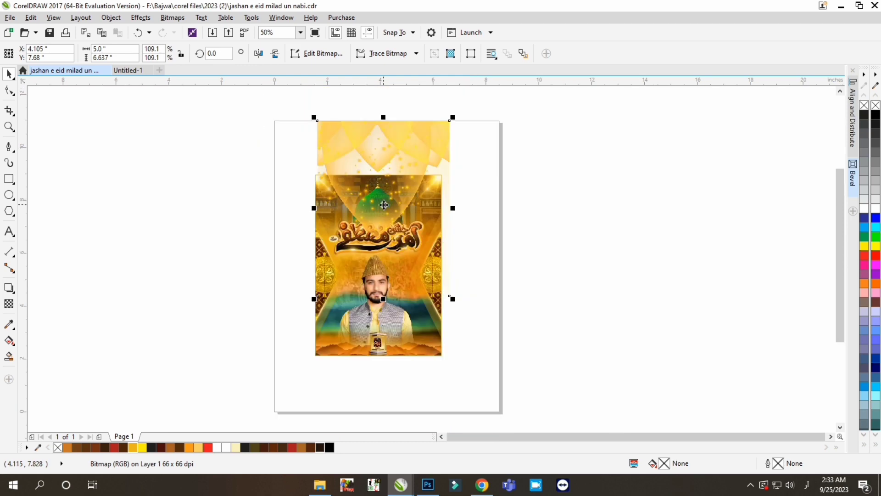
- Move the lotus light image into the contents of the poster's PowerClip frame
key(ctrl+x)
double_click(383, 203)
key(ctrl+v)
scroll(384, 197, up, 1)
- Fade the lotus light image downward over the dome with a linear transparency and convert it to a 600 dpi CMYK bitmap
click(10, 288)
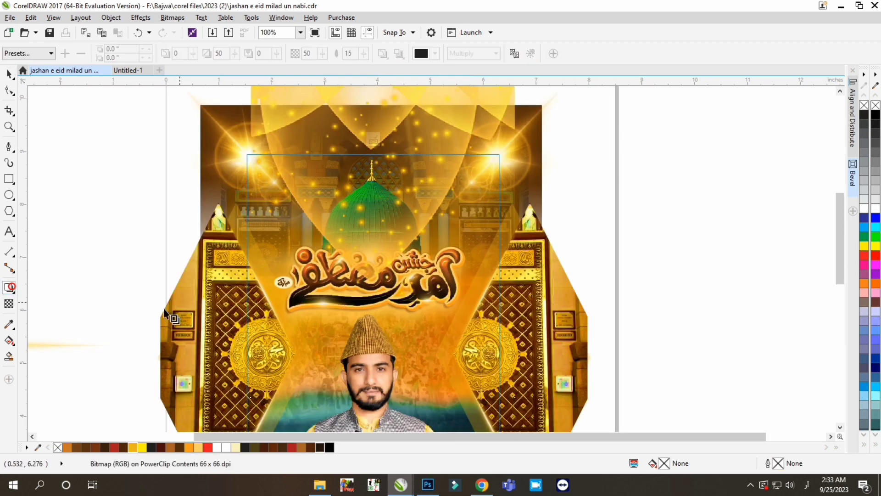
click(8, 303)
drag(365, 269, 368, 273)
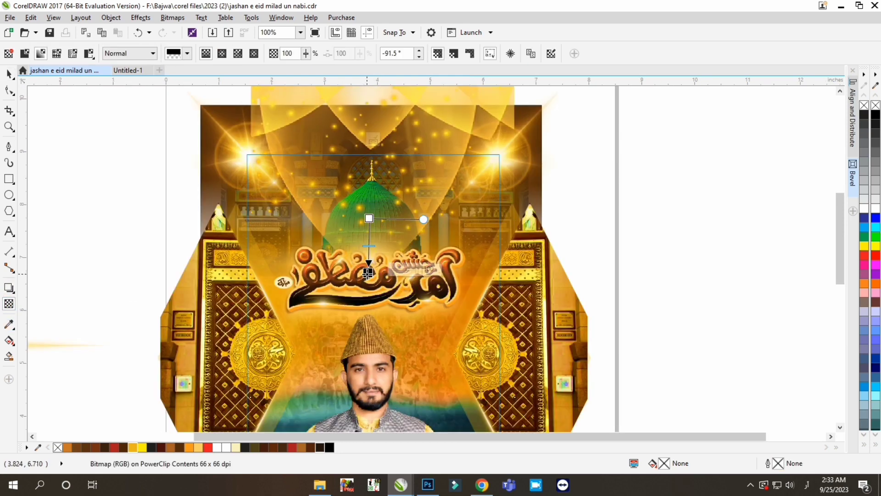
click(10, 75)
click(173, 18)
click(180, 28)
click(407, 300)
- Apply a uniform transparency to the lotus light bitmap and finish editing the frame contents
click(9, 303)
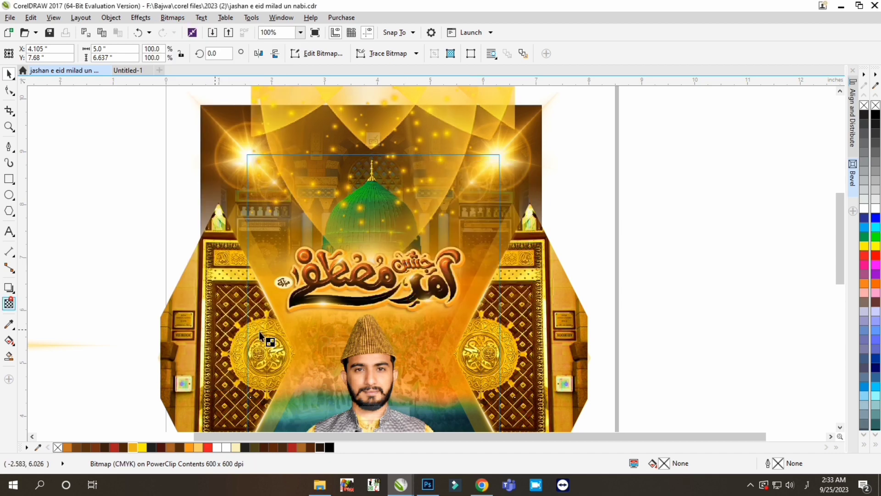
click(25, 53)
click(9, 74)
scroll(432, 170, down, 1)
drag(594, 185, 319, 266)
key(Escape)
click(404, 358)
click(619, 177)
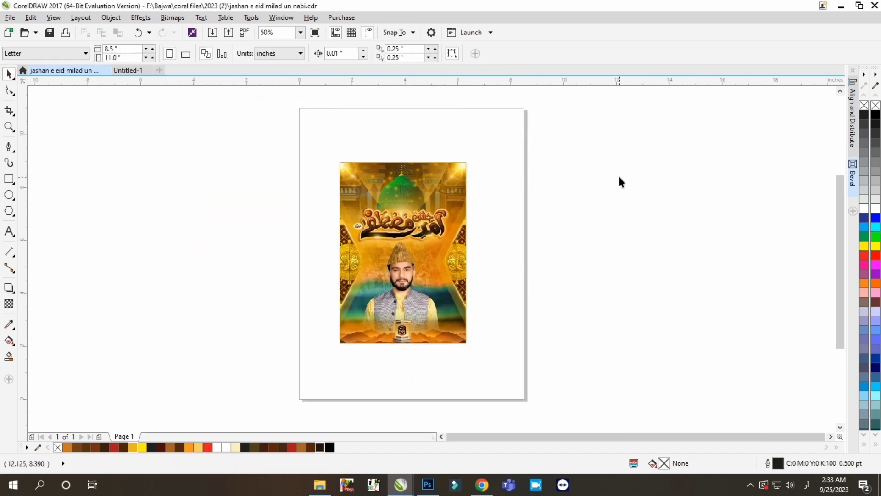